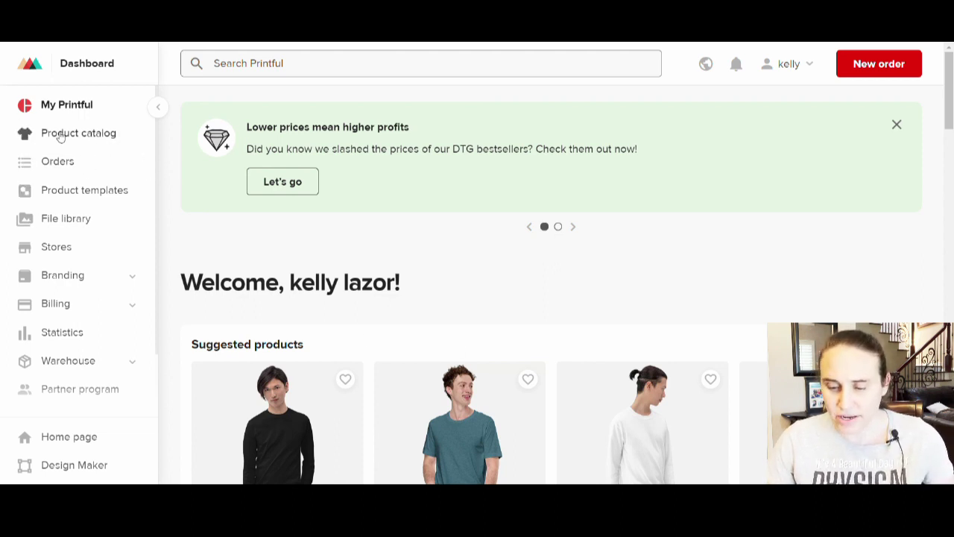
- Open the product catalog and browse the Home & living category to the Blankets under Home decor
click(65, 135)
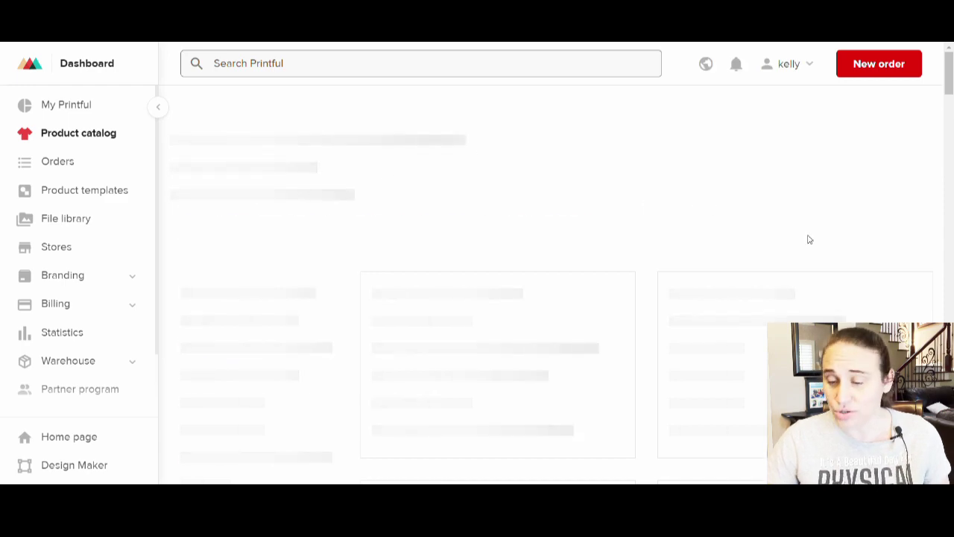
scroll(529, 167, down, 3)
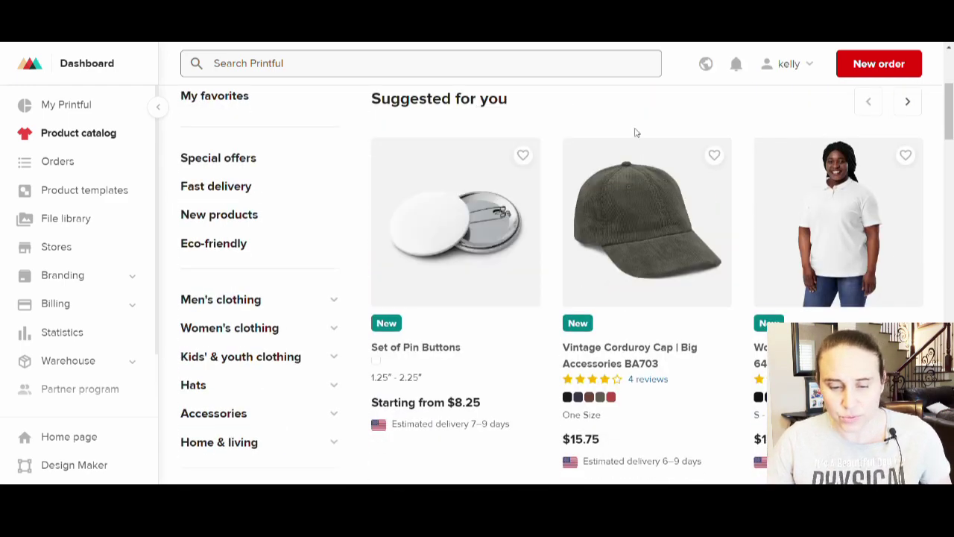
scroll(635, 132, down, 2)
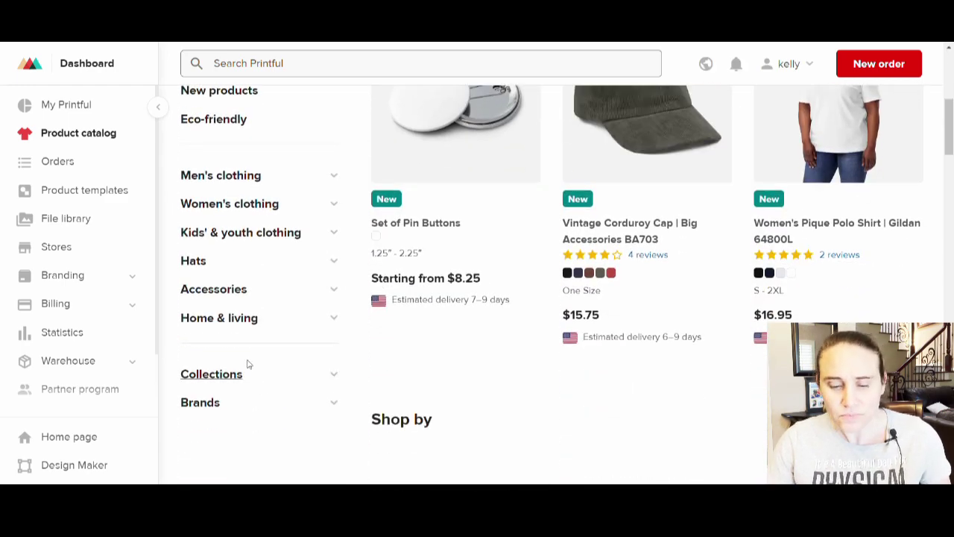
click(221, 321)
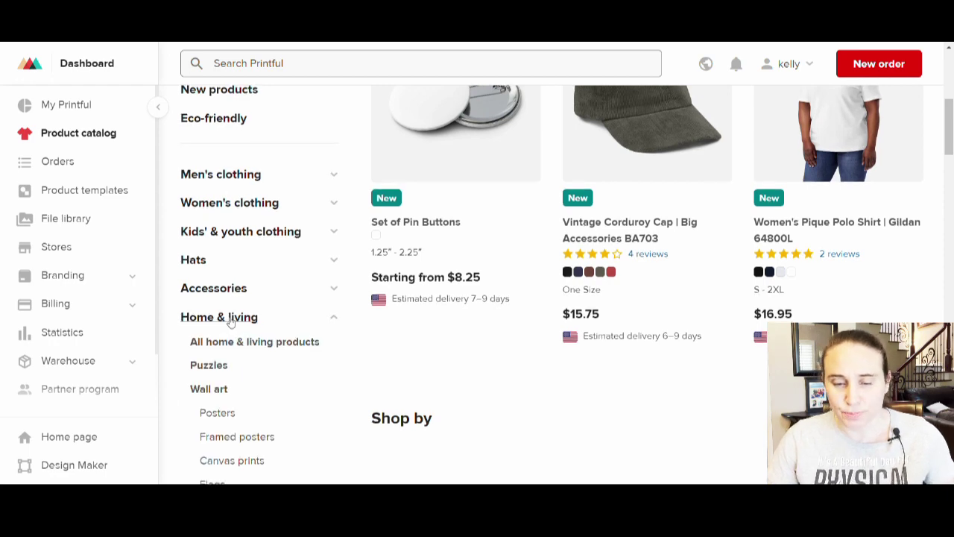
scroll(296, 249, down, 2)
scroll(294, 256, down, 1)
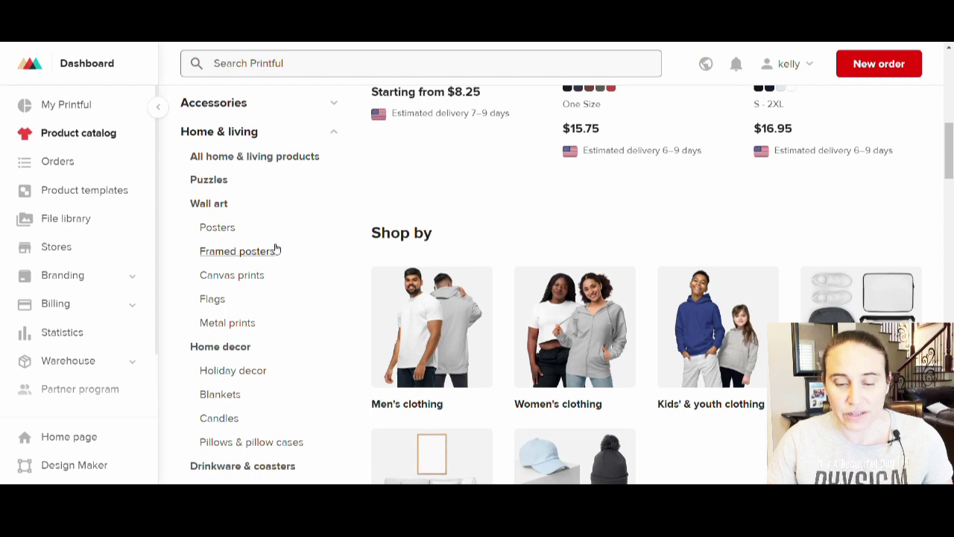
scroll(254, 253, down, 1)
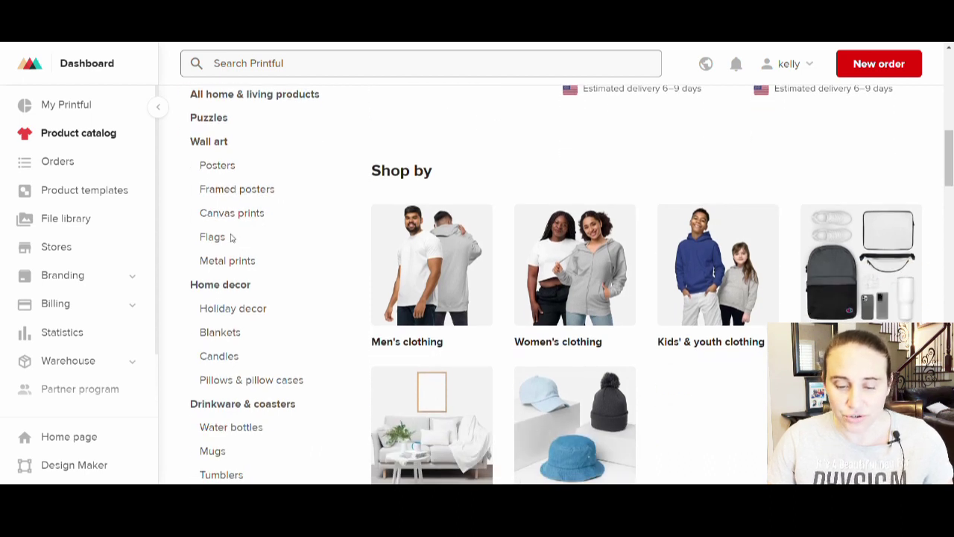
scroll(248, 261, down, 2)
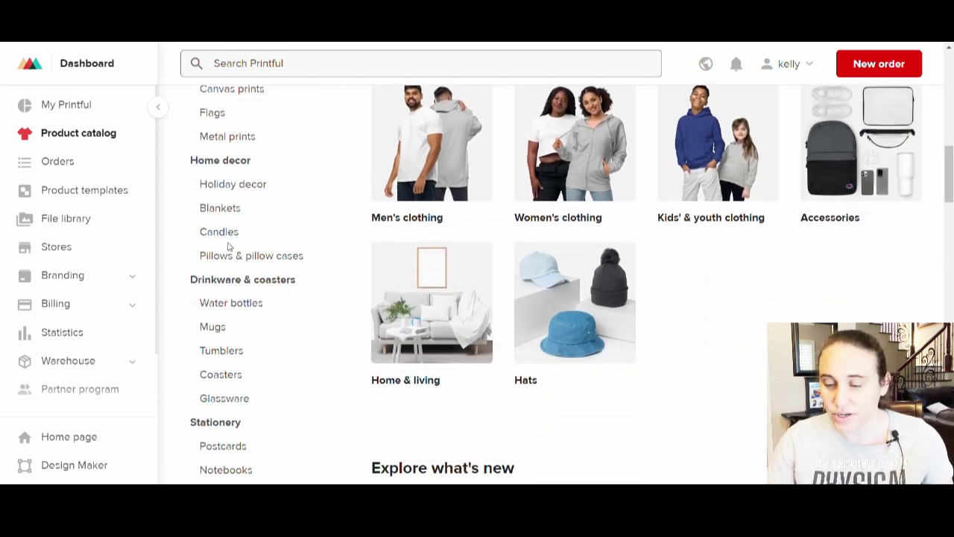
click(233, 211)
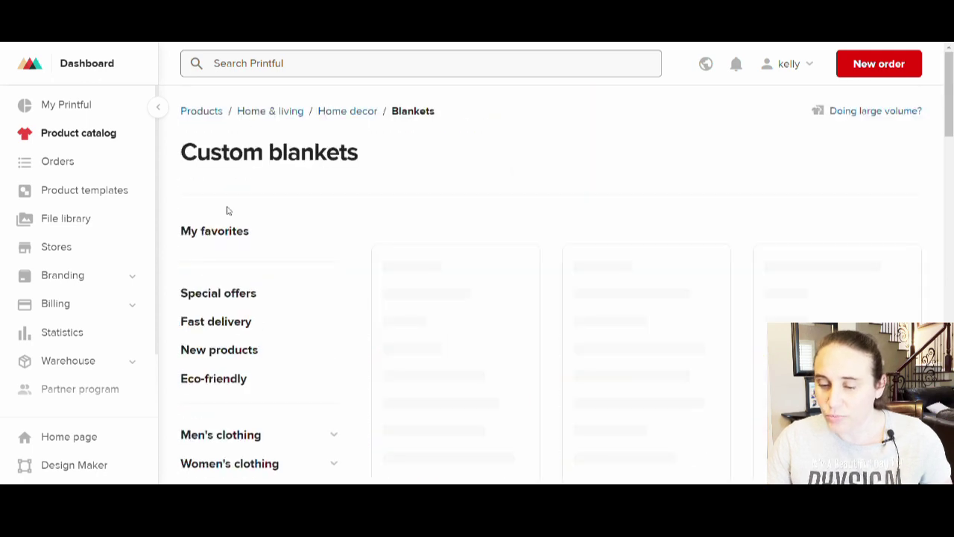
- Open the product page of the Throw Blanket from the blankets list
scroll(522, 169, down, 3)
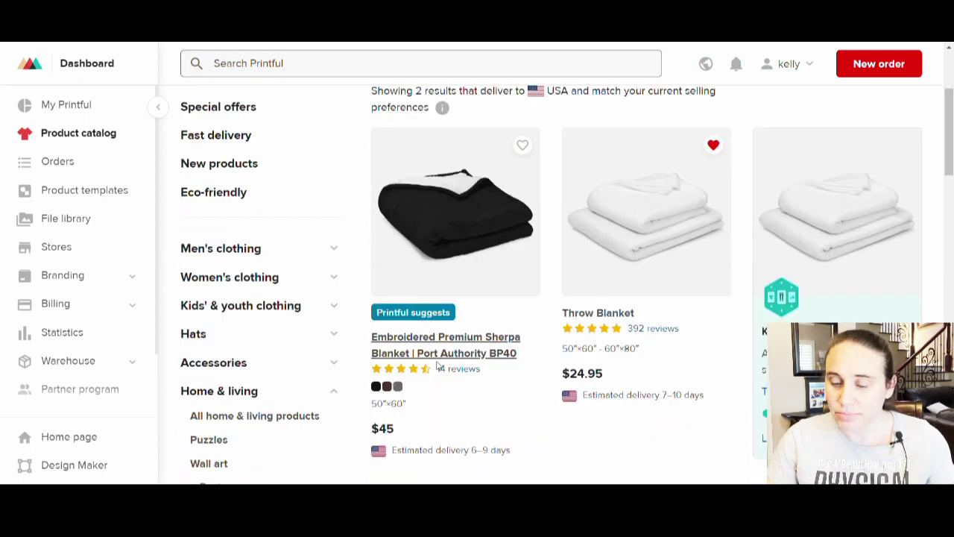
scroll(748, 422, down, 1)
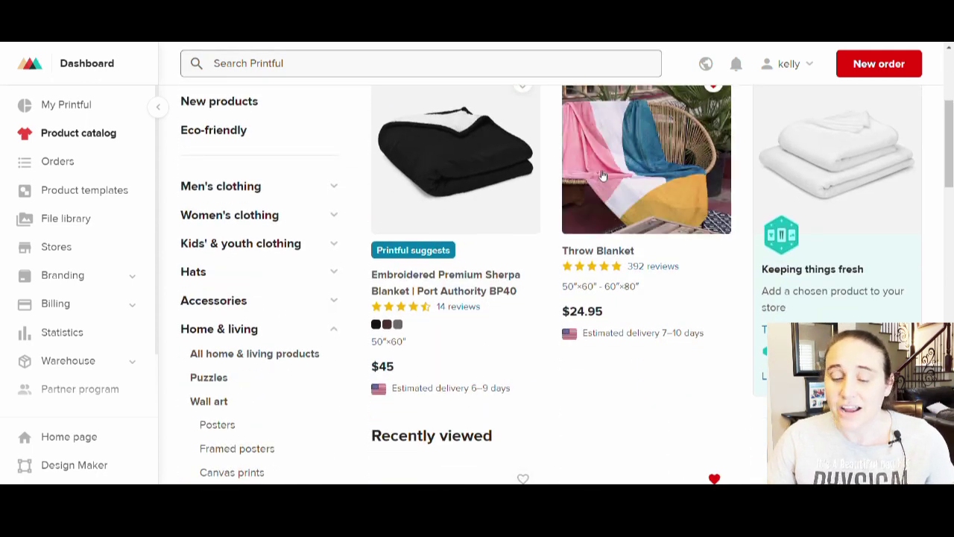
click(641, 189)
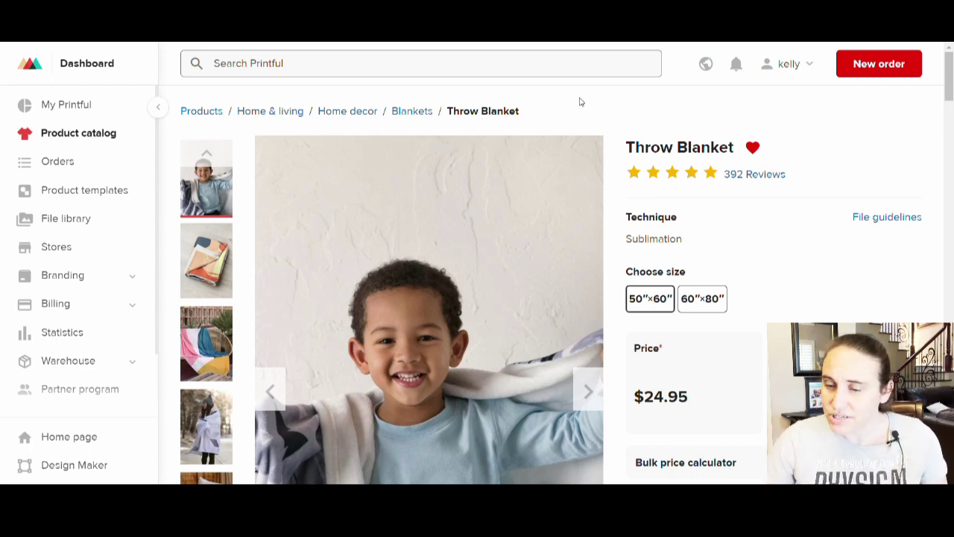
- Review the Throw Blanket's sizes, material and description, and check its file guidelines for the print file sizes
scroll(671, 179, down, 2)
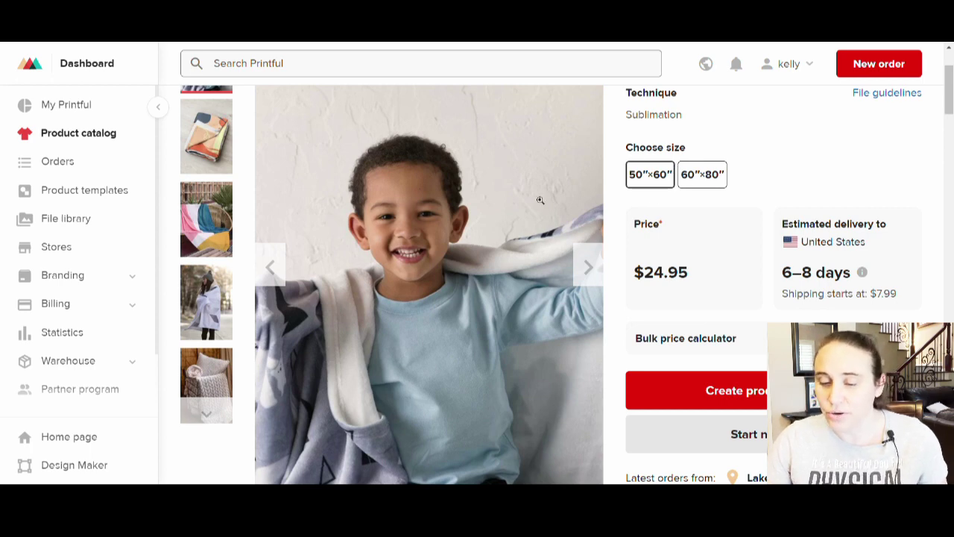
scroll(746, 193, down, 5)
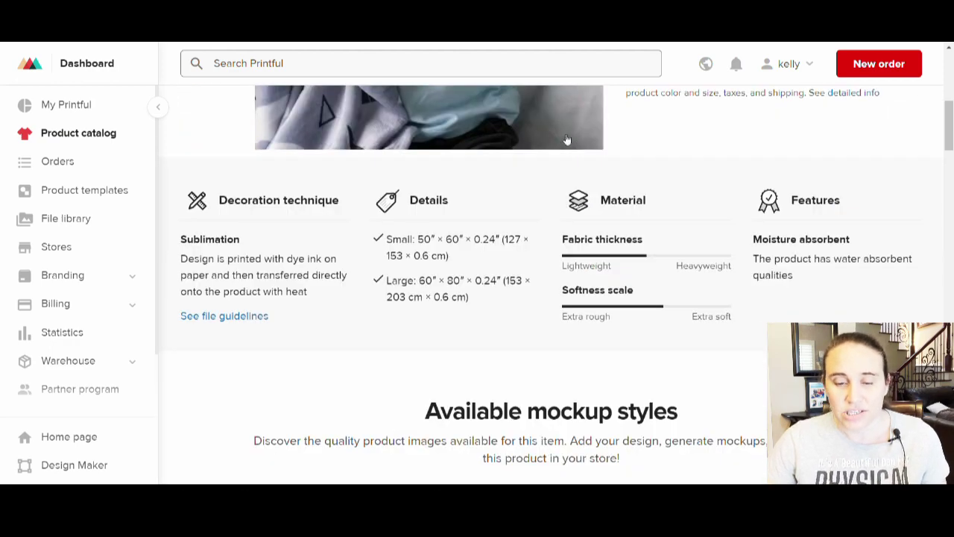
scroll(567, 139, down, 6)
scroll(563, 139, down, 3)
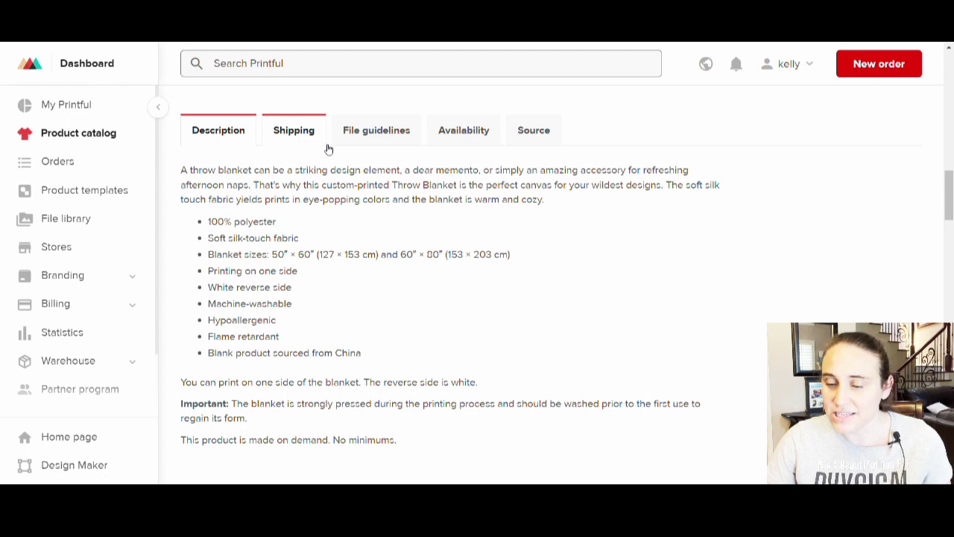
click(372, 140)
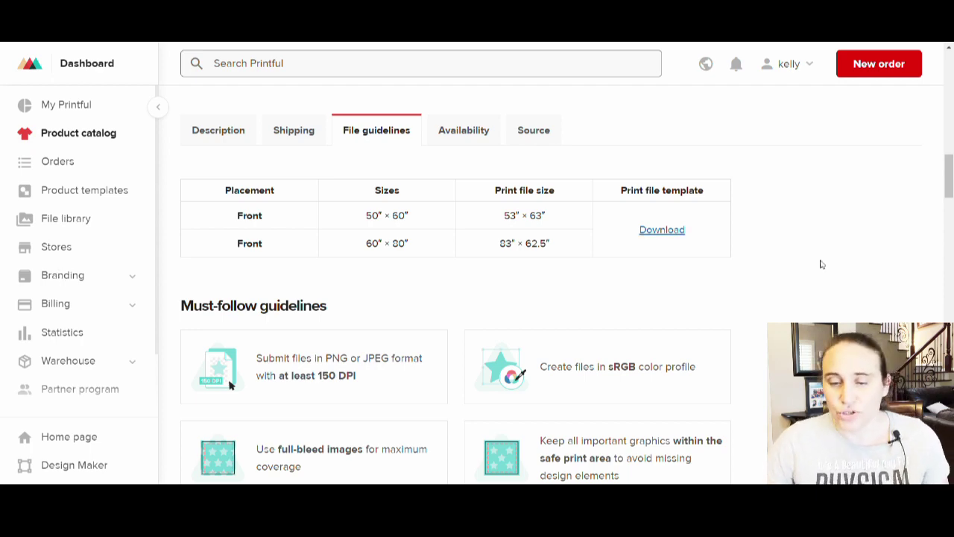
scroll(383, 228, up, 3)
scroll(385, 227, up, 10)
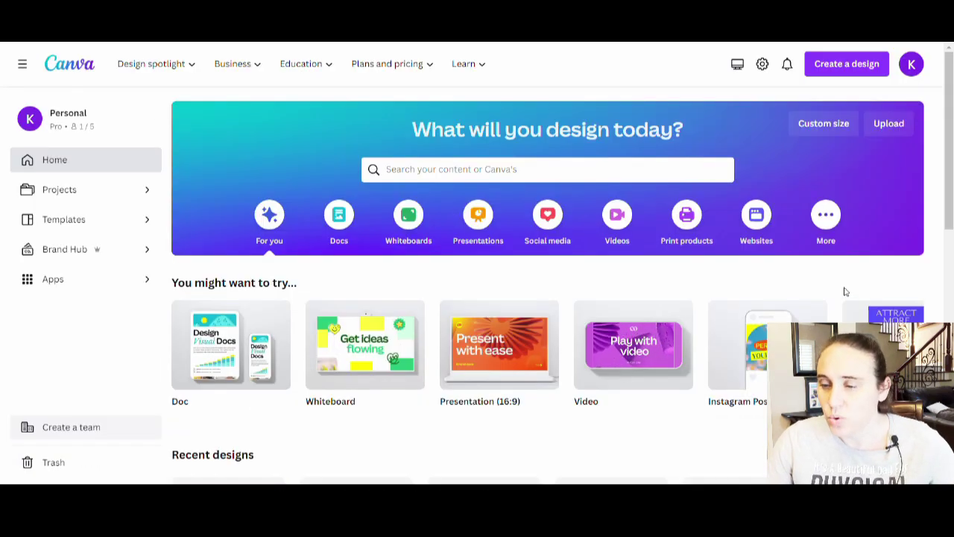
- Switch to Canva and create a blank design with the recent custom size 5400 × 4600 px
scroll(671, 275, down, 2)
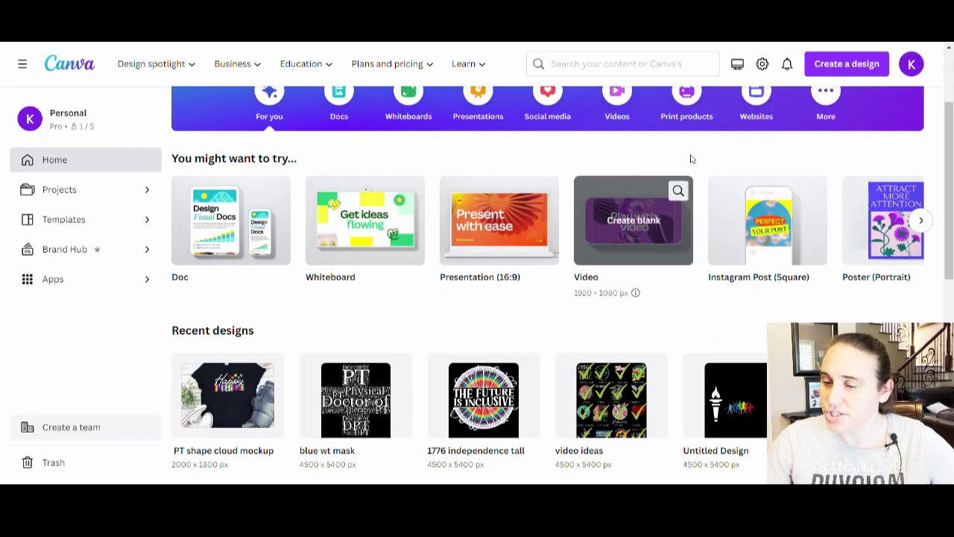
scroll(618, 219, up, 2)
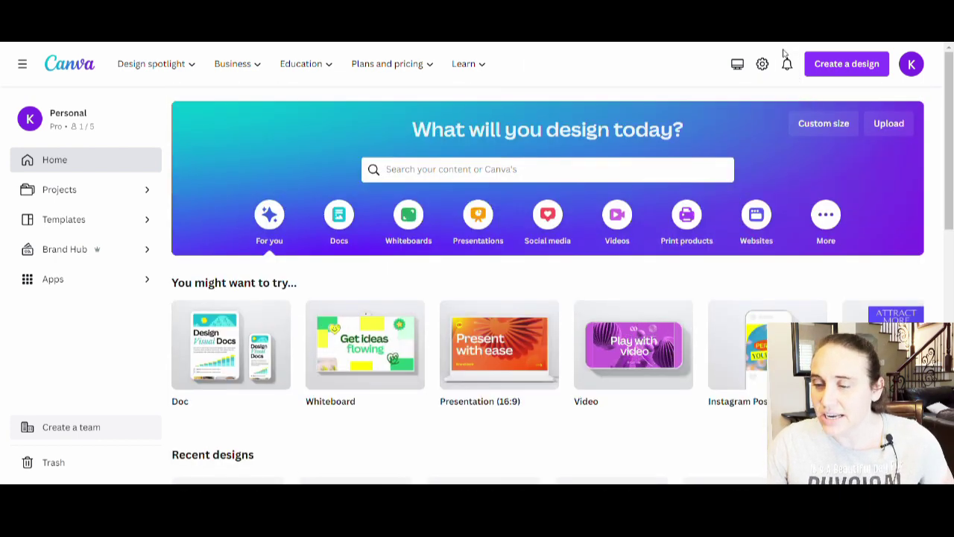
click(822, 67)
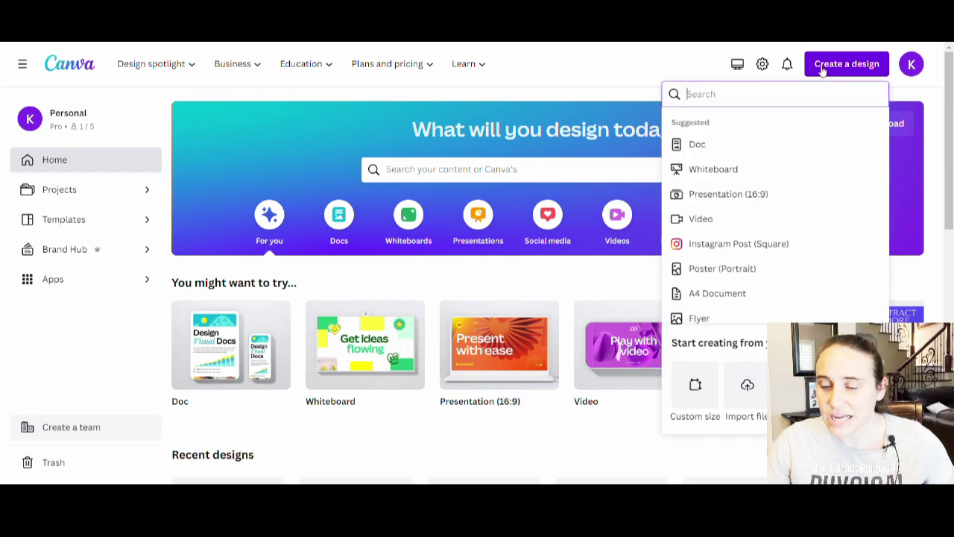
click(707, 373)
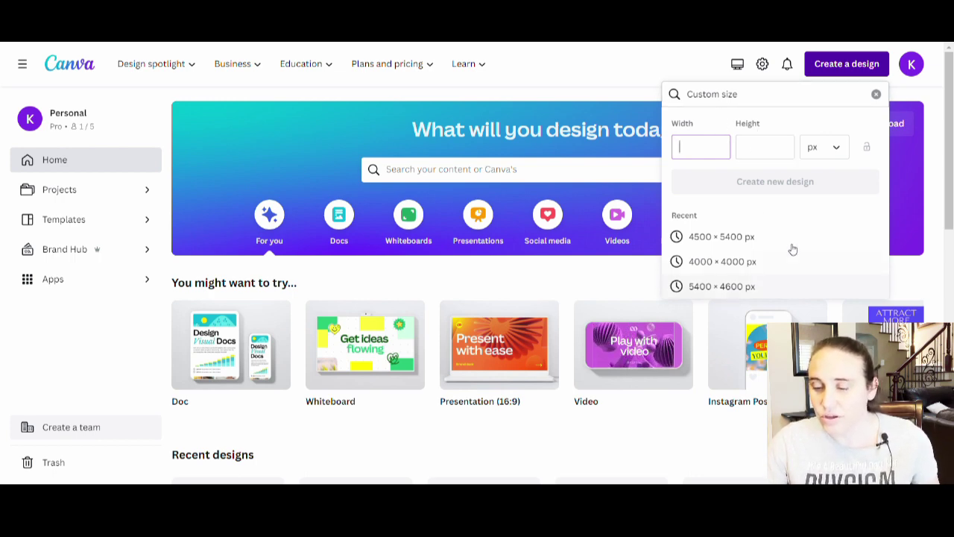
click(697, 290)
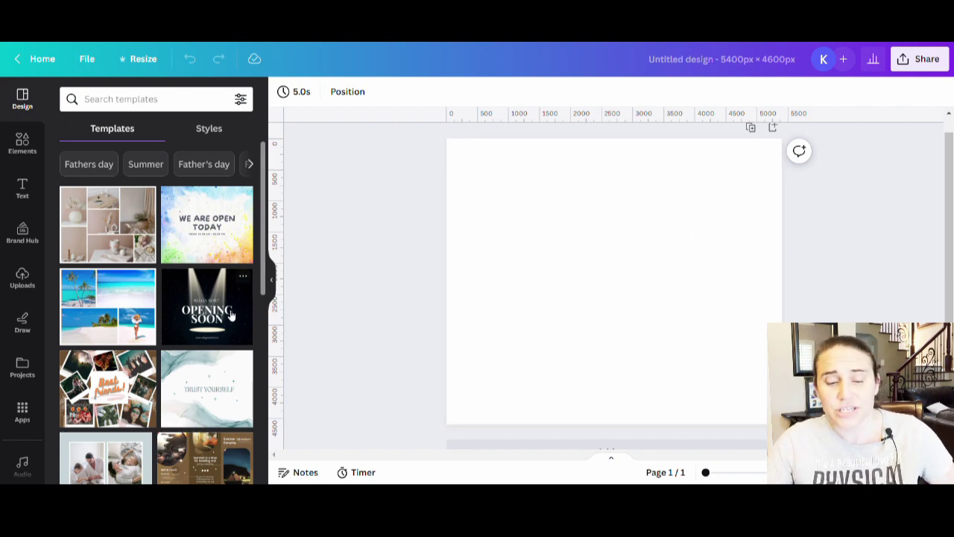
- Place the uploaded Printful horizontal throw blanket template on the page and hide the uploads list
click(25, 280)
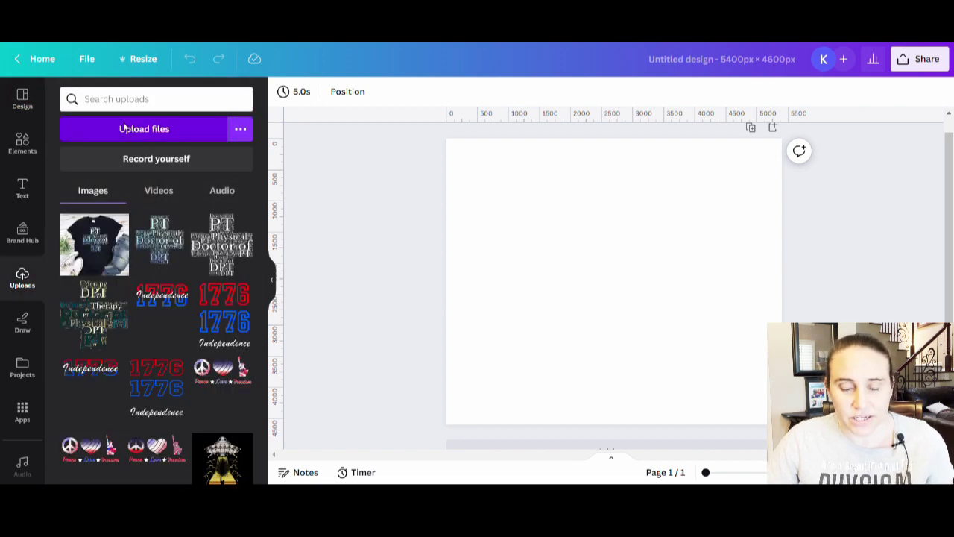
click(206, 306)
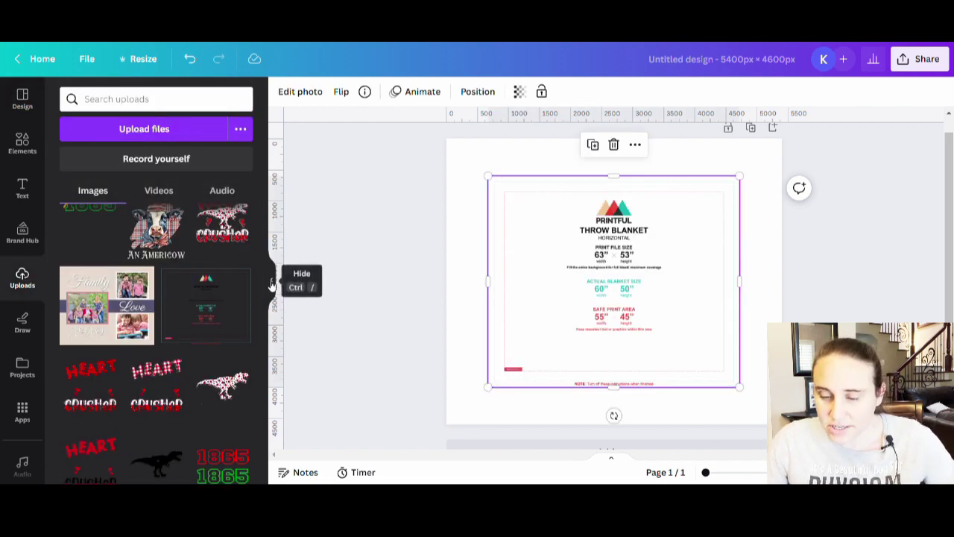
click(274, 283)
click(633, 285)
click(528, 379)
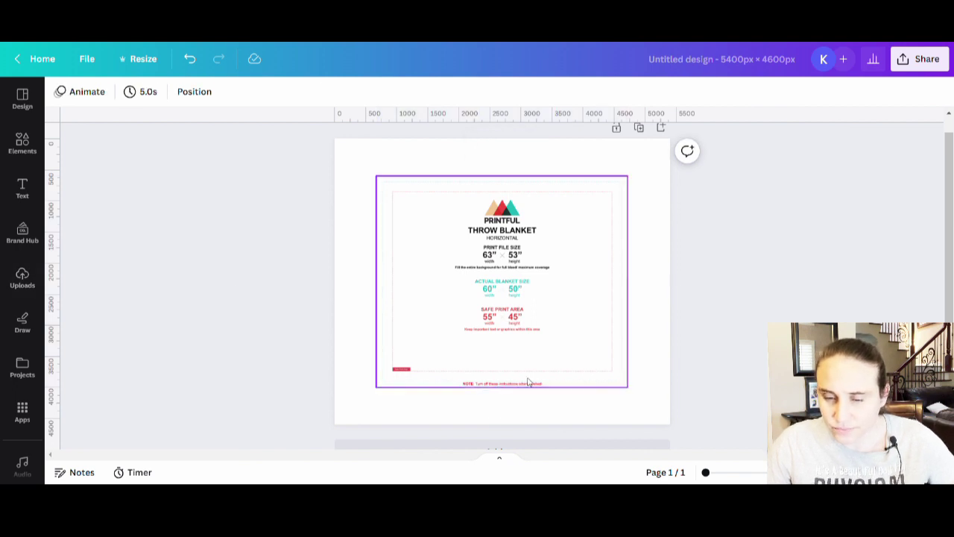
- Align the blanket template with the page's upper-left corner and enlarge it to fill the page
scroll(537, 379, up, 1)
drag(524, 367, 494, 337)
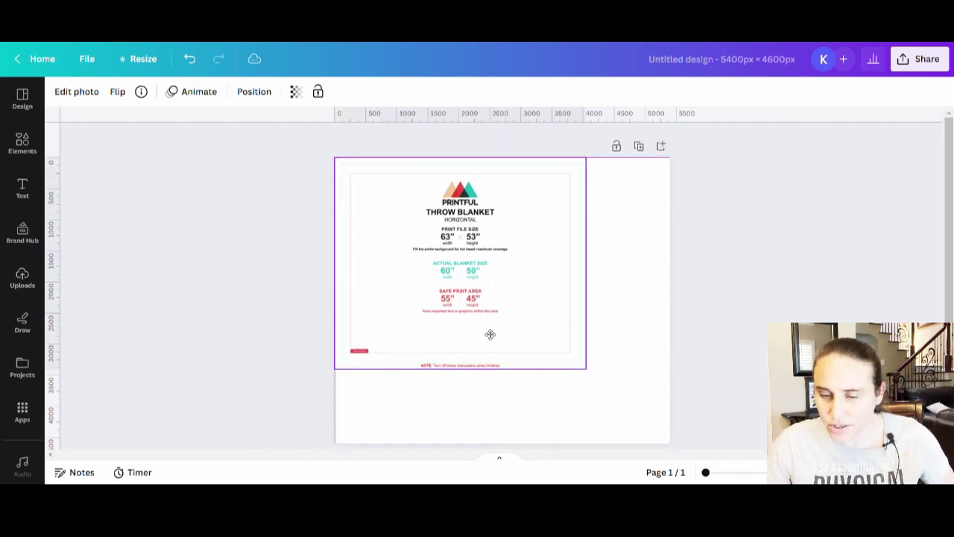
scroll(514, 320, down, 2)
drag(587, 315, 653, 412)
scroll(589, 331, up, 1)
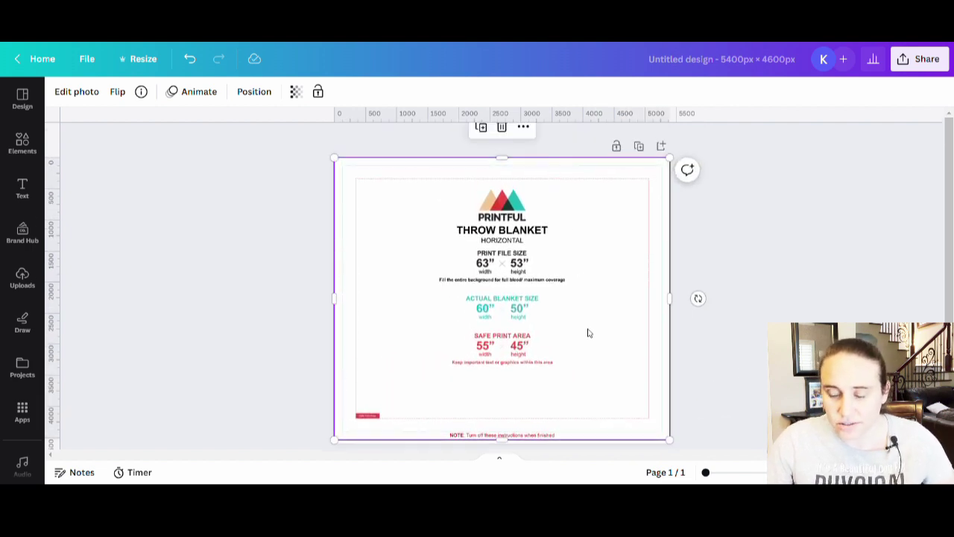
- Examine the template's print file, blanket size and safe print area borders, and delete the template from the page
click(771, 305)
scroll(771, 305, down, 2)
scroll(760, 313, up, 2)
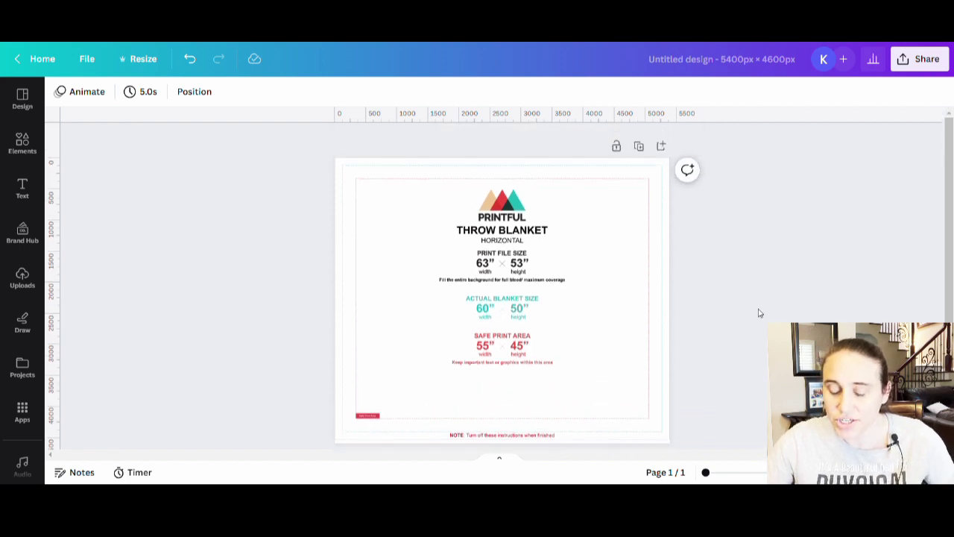
scroll(522, 246, down, 2)
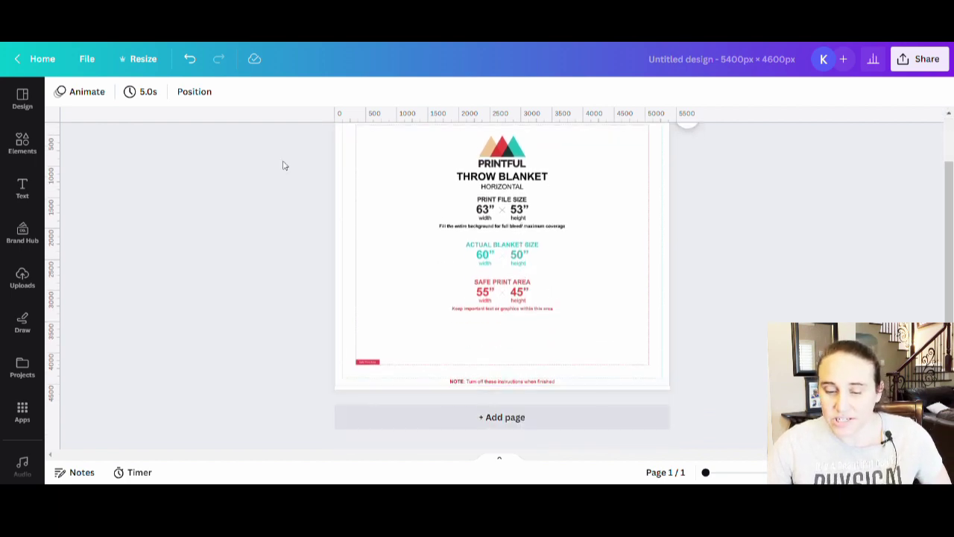
click(536, 296)
mouse_move(535, 296)
mouse_down()
mouse_move(539, 309)
mouse_move(538, 296)
mouse_up()
scroll(629, 298, up, 2)
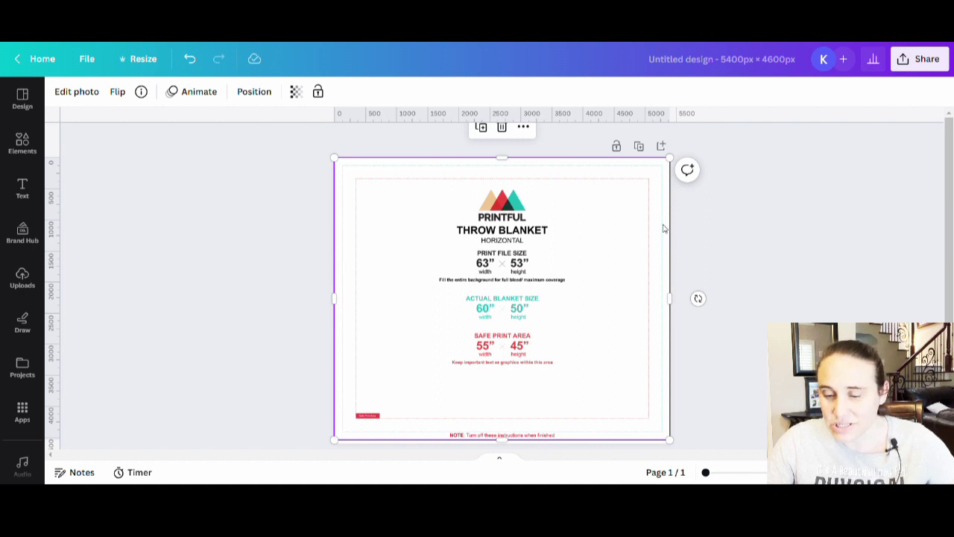
scroll(666, 229, down, 1)
scroll(280, 328, up, 1)
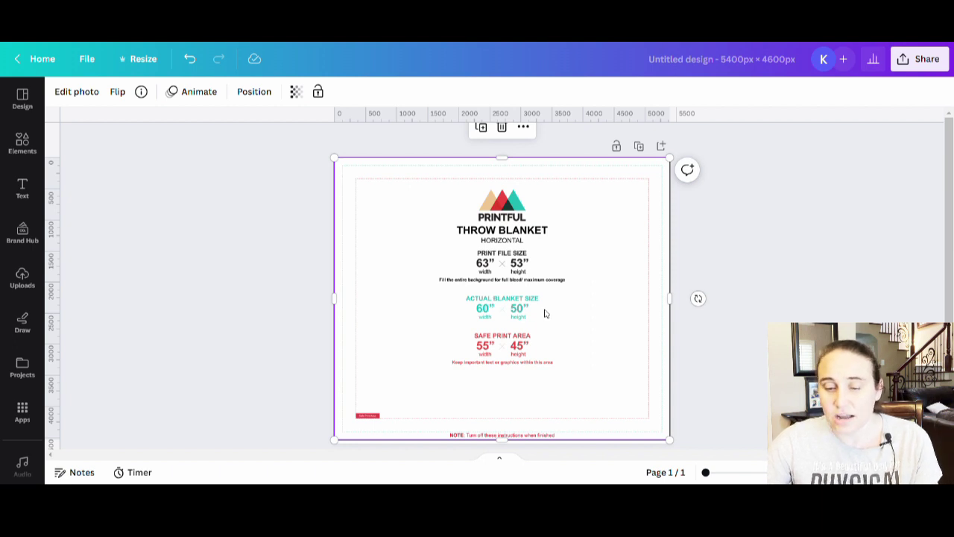
key(Delete)
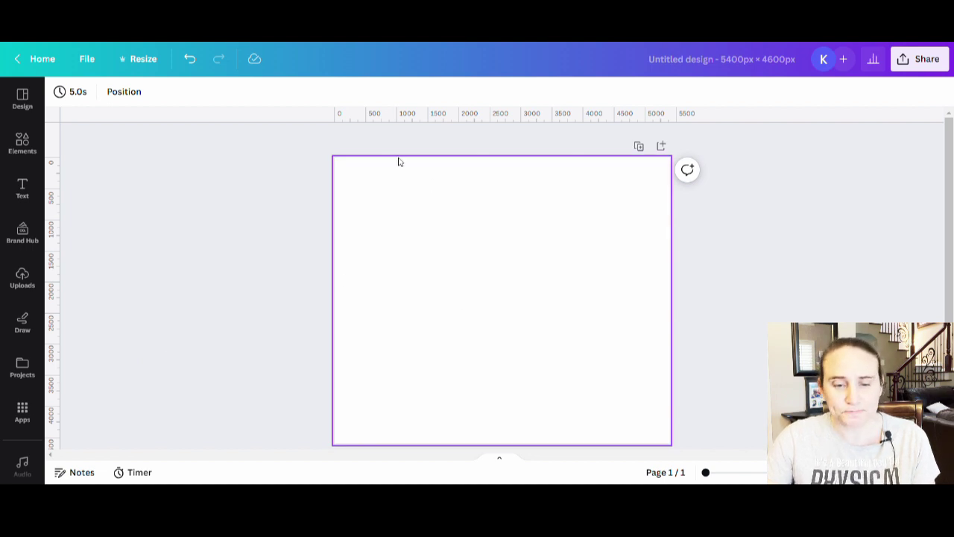
- Search the elements library for "tan texture background" and show all photo results
click(27, 150)
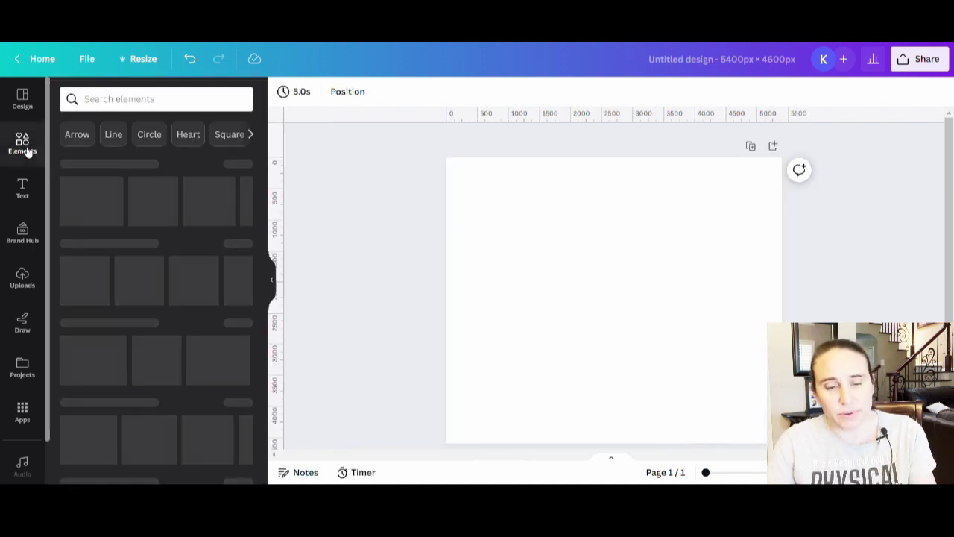
click(117, 100)
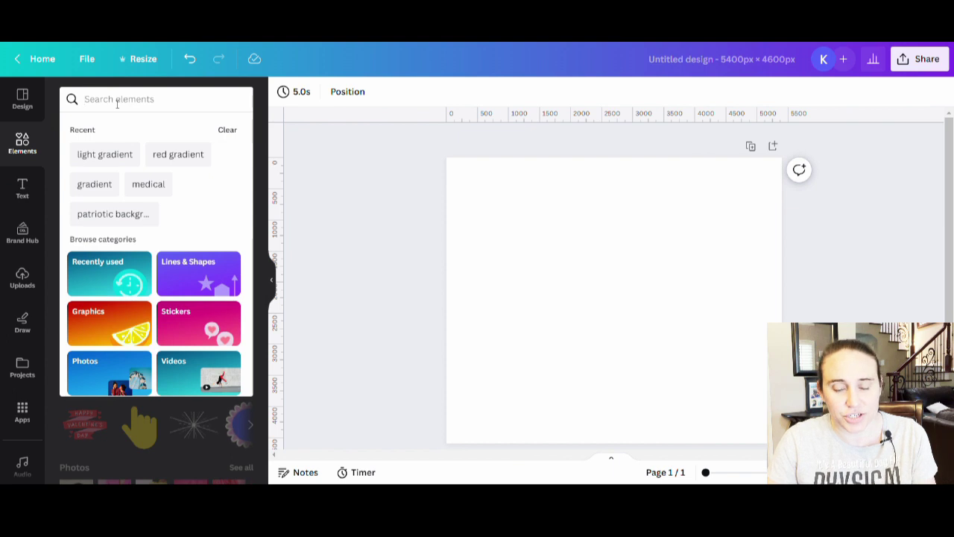
text(tan)
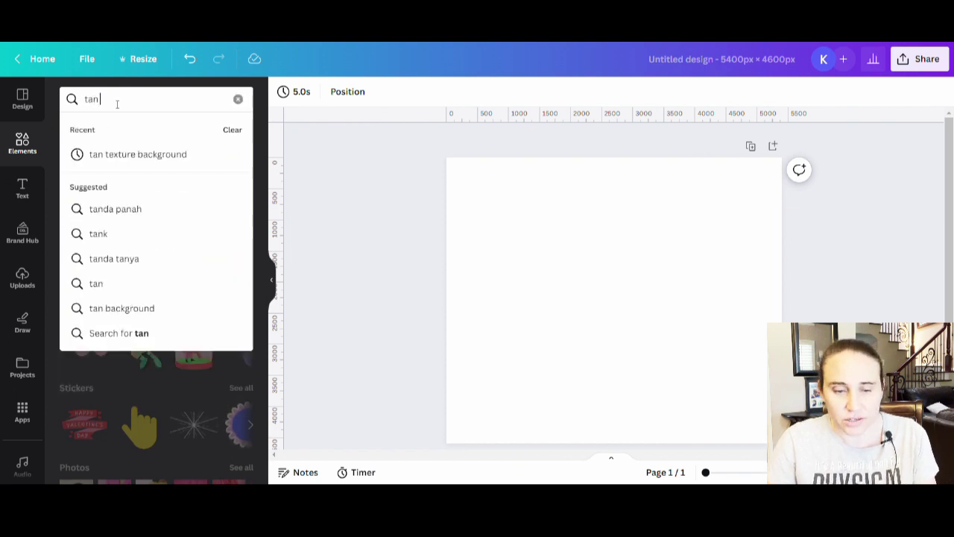
text( texture)
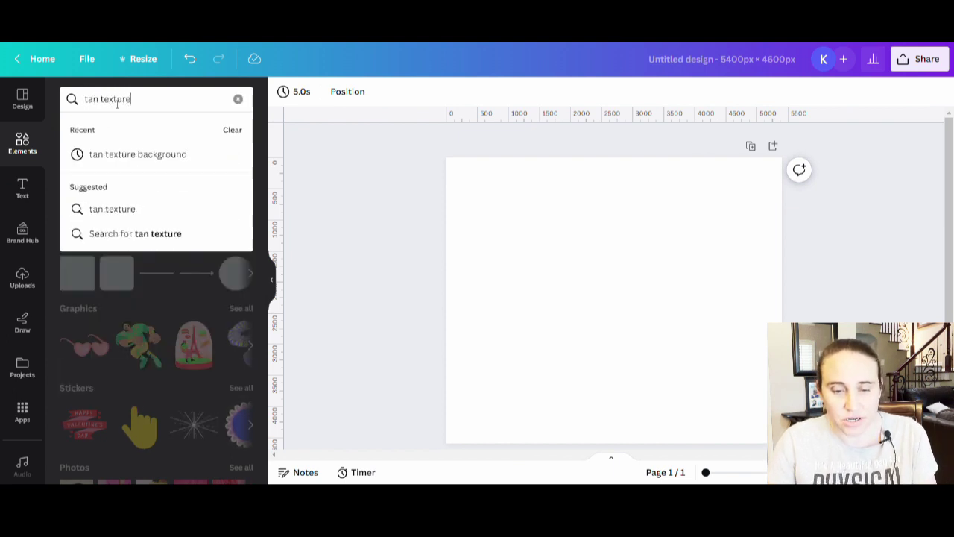
text( bac)
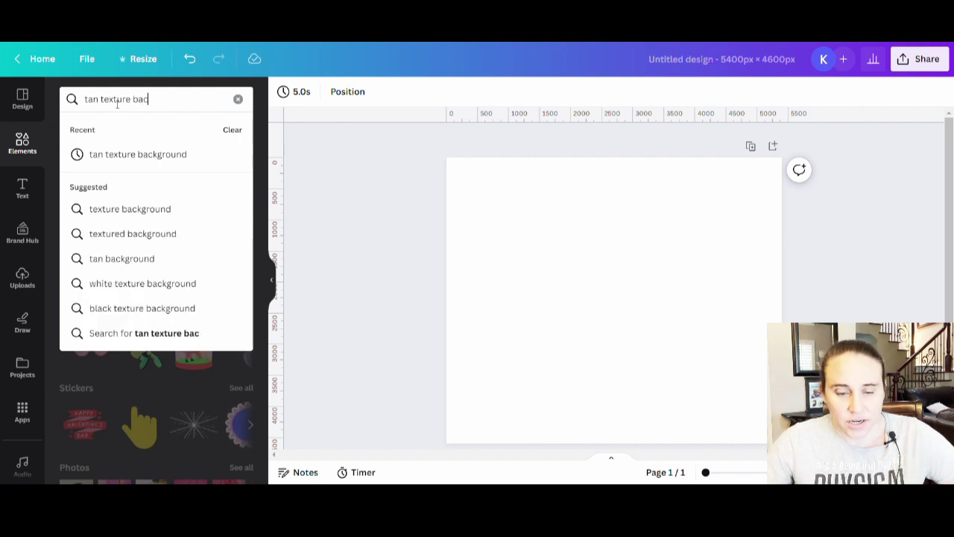
text(kground)
key(Return)
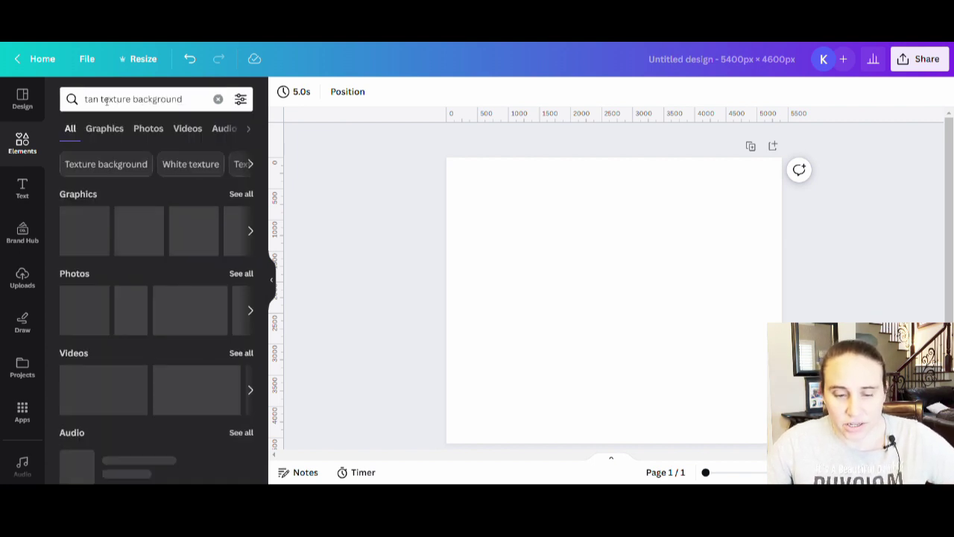
click(242, 274)
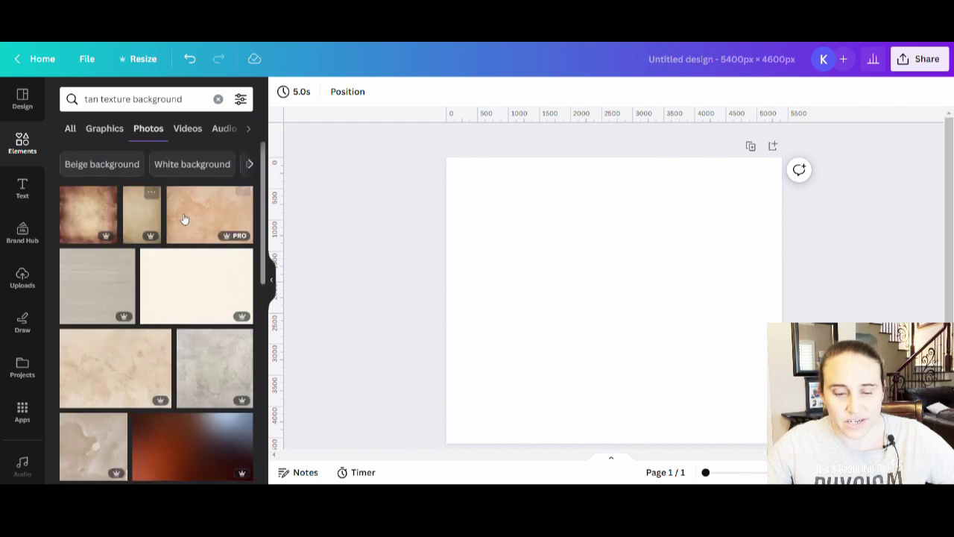
- Look through the tan texture photos for one that suits the blanket background
scroll(196, 219, down, 1)
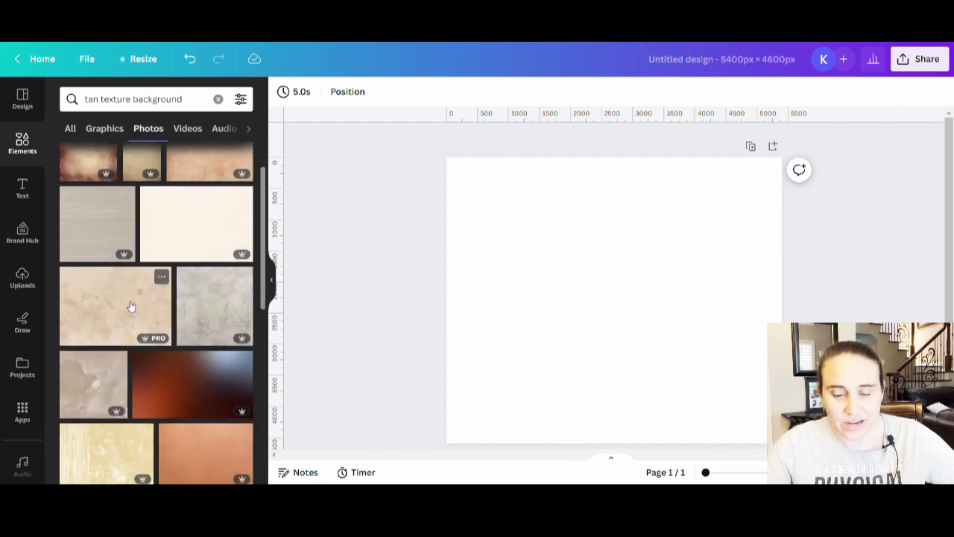
scroll(130, 306, down, 4)
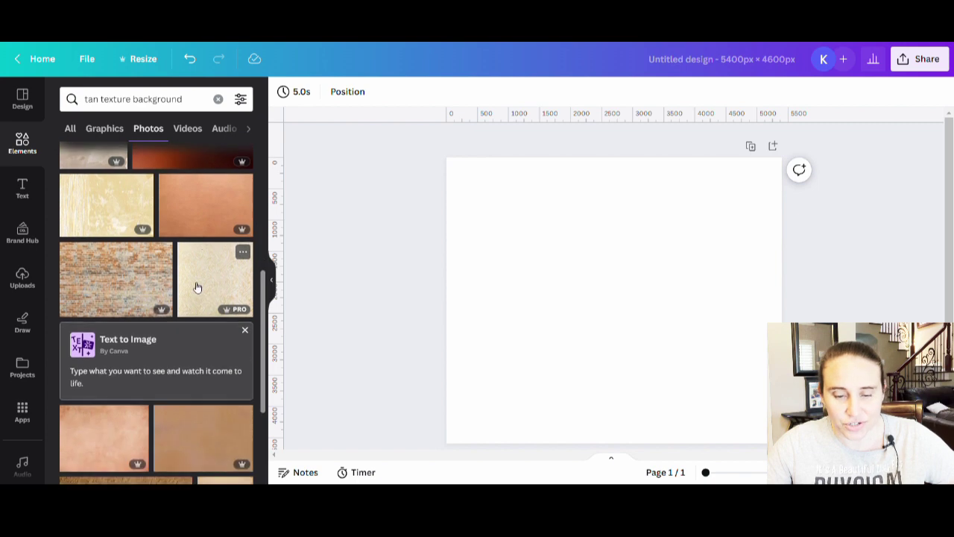
scroll(197, 287, down, 5)
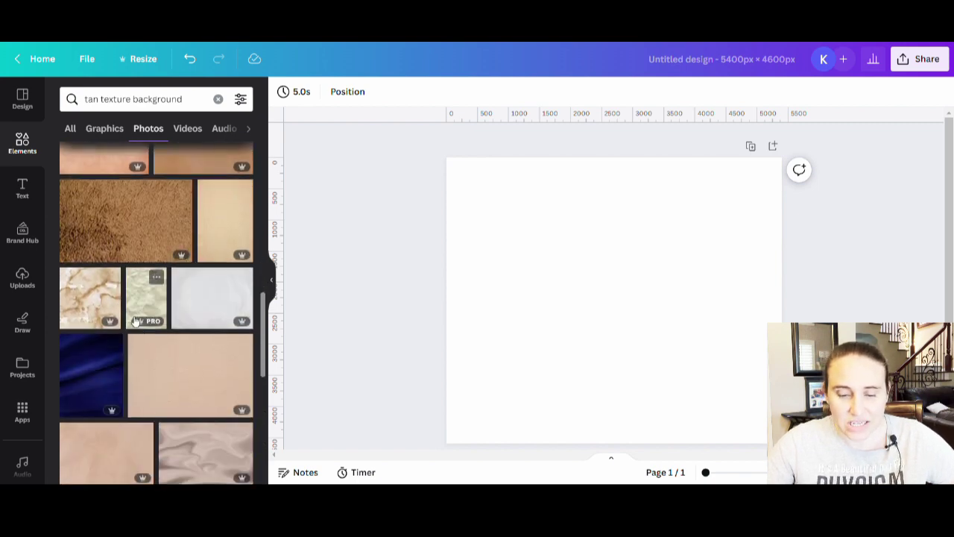
scroll(135, 322, down, 5)
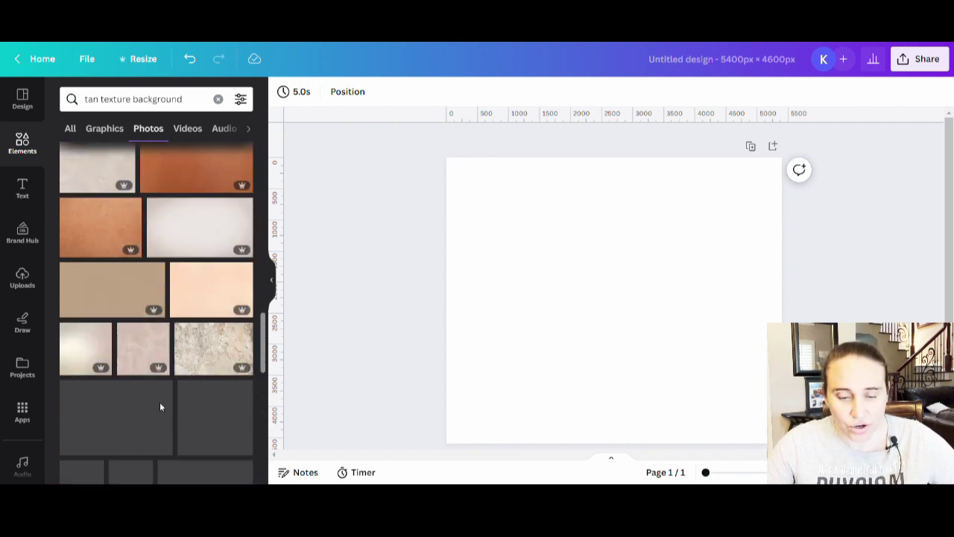
scroll(159, 406, down, 6)
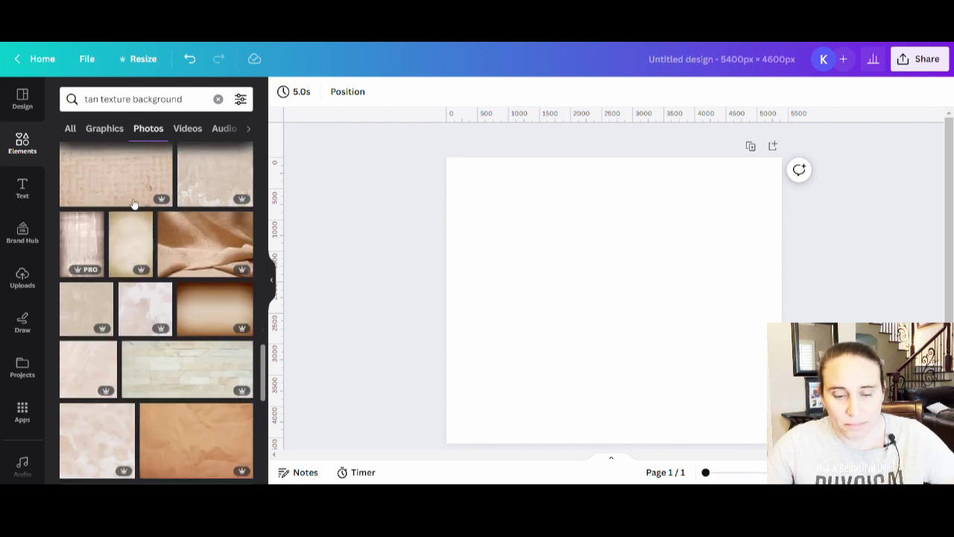
scroll(552, 217, down, 1)
scroll(210, 333, down, 4)
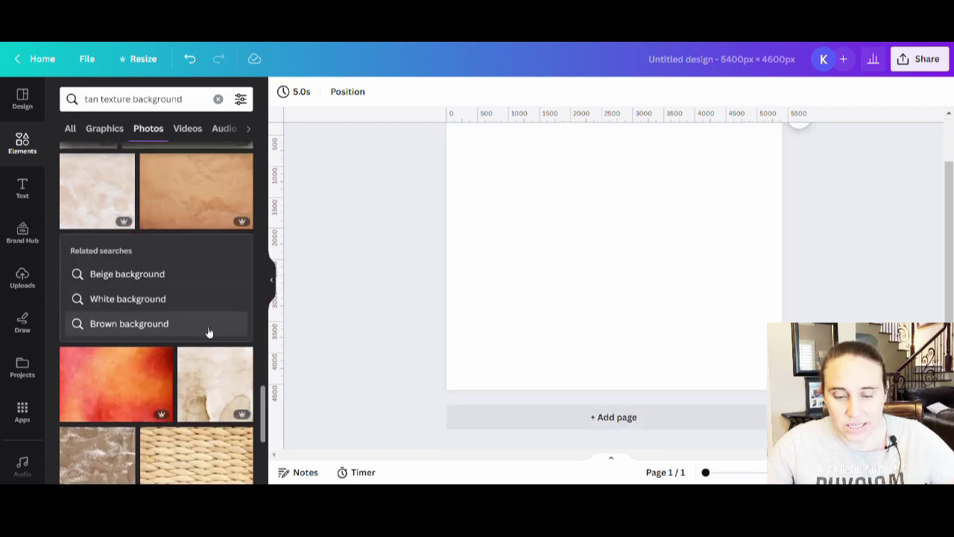
scroll(209, 333, down, 6)
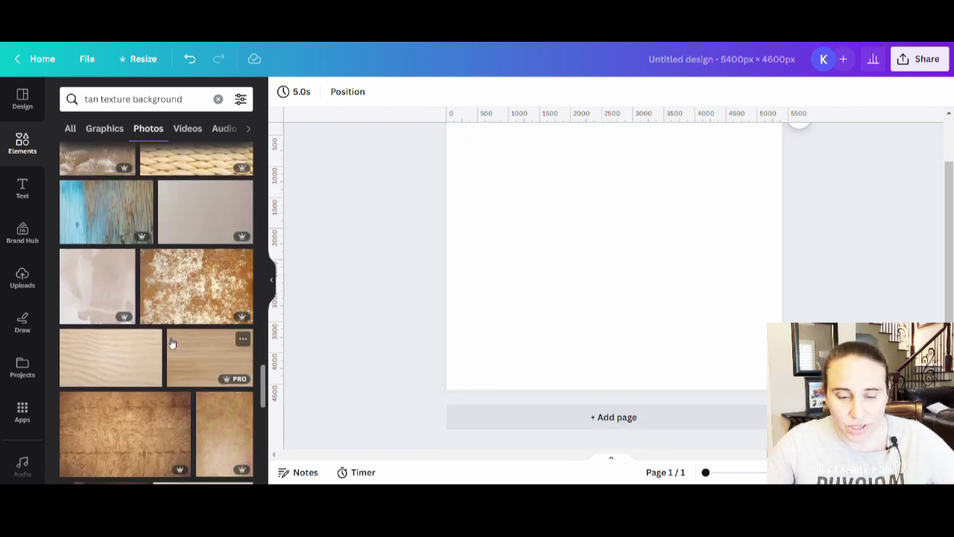
scroll(170, 343, down, 10)
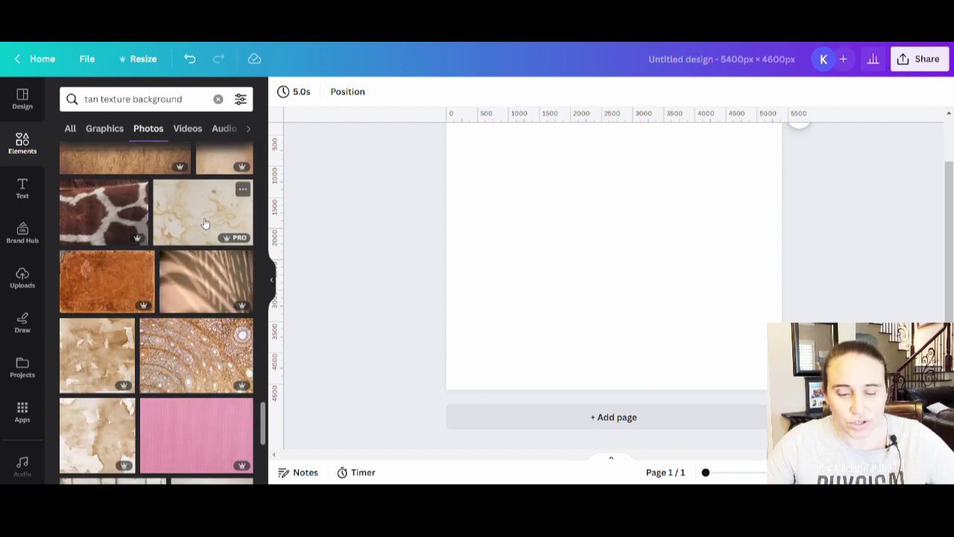
scroll(182, 227, down, 4)
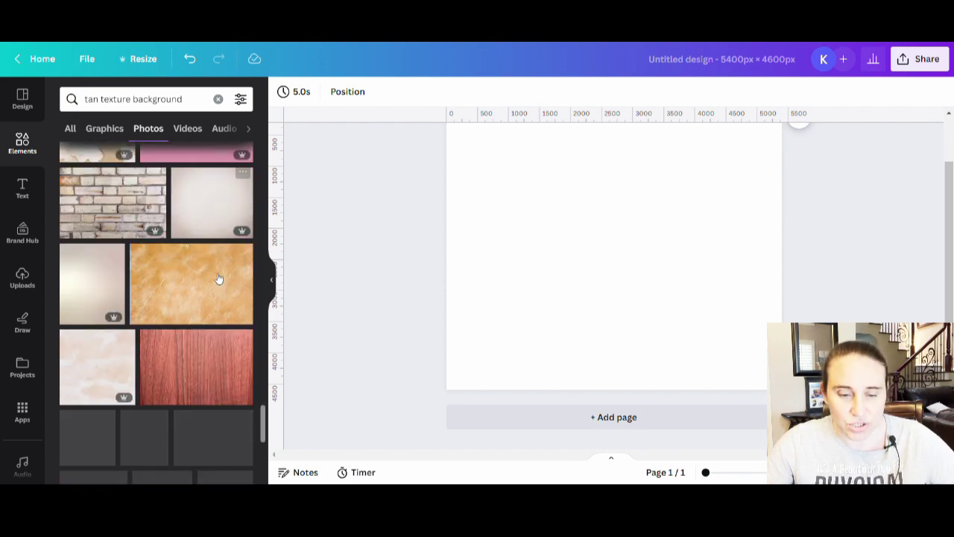
scroll(198, 425, down, 3)
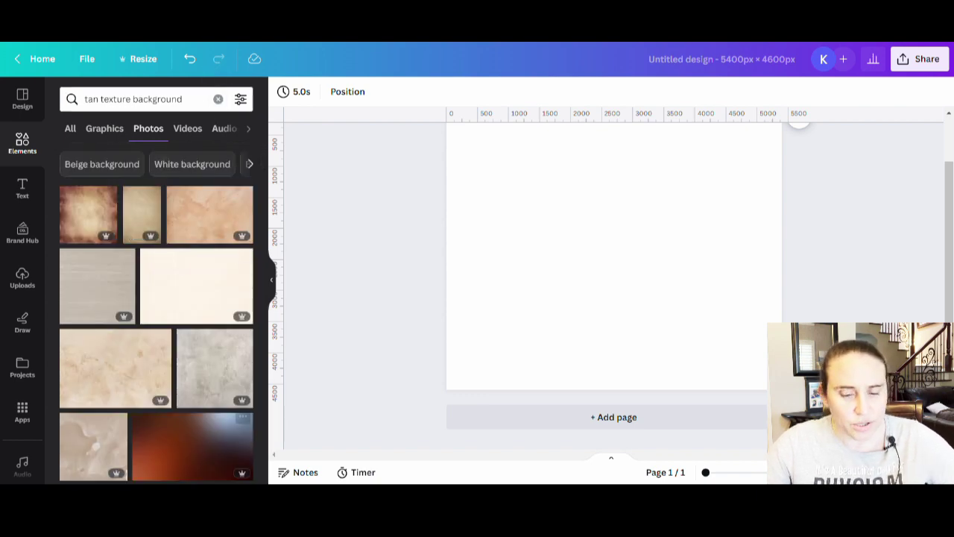
- Clear the search and place the mottled beige texture photo from the recently used elements on the page
click(216, 99)
scroll(194, 320, down, 3)
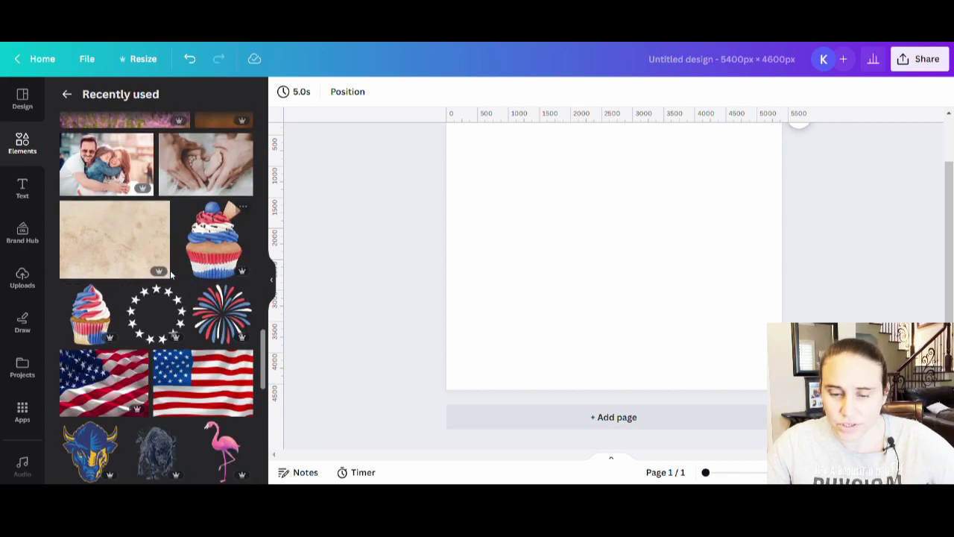
click(113, 245)
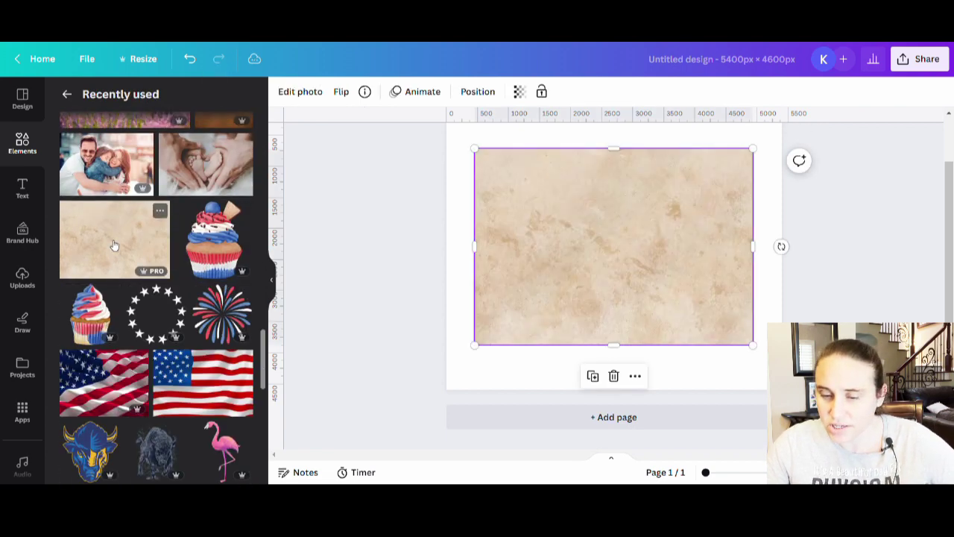
- Enlarge the beige texture photo to about 6,506 px wide so it fills the page, and shift it to overhang both sides
click(274, 280)
drag(439, 313, 452, 284)
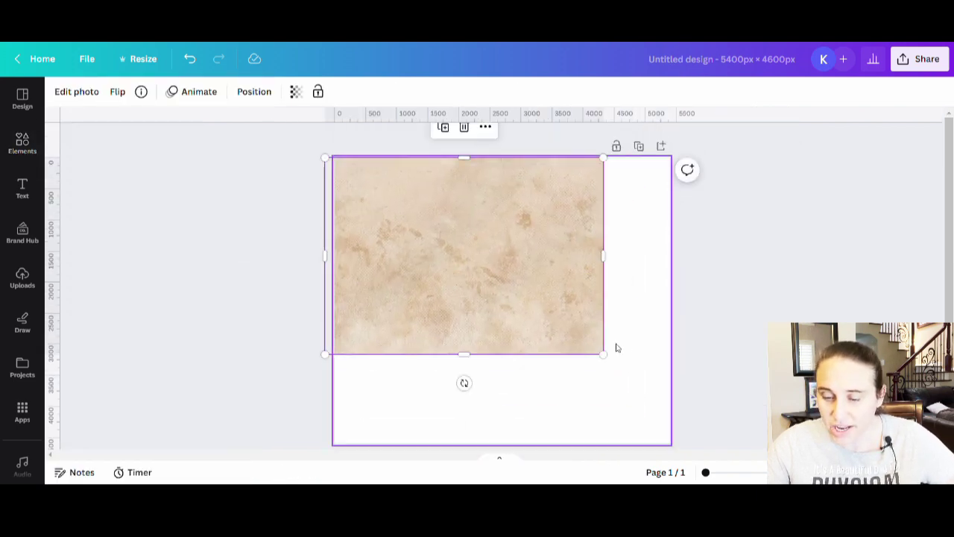
drag(609, 355, 708, 482)
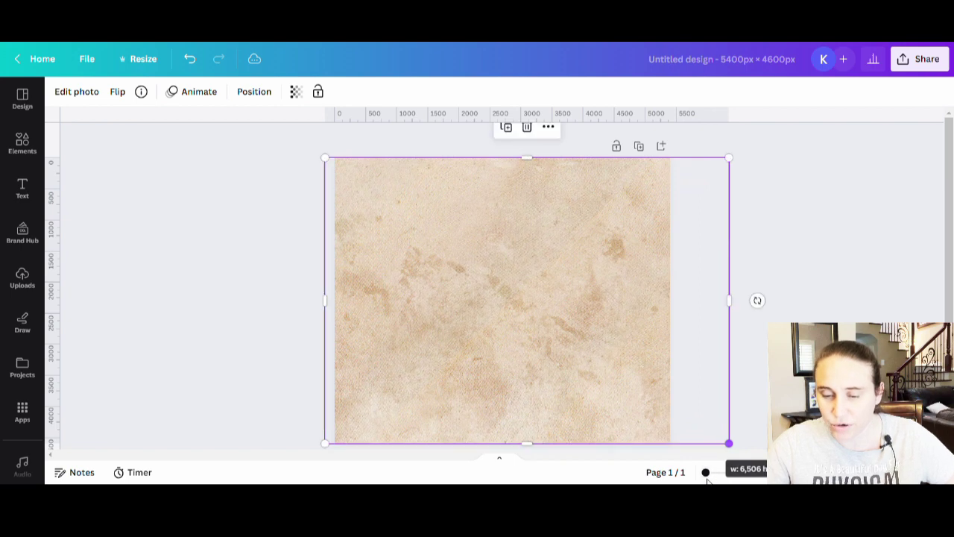
drag(541, 316, 519, 325)
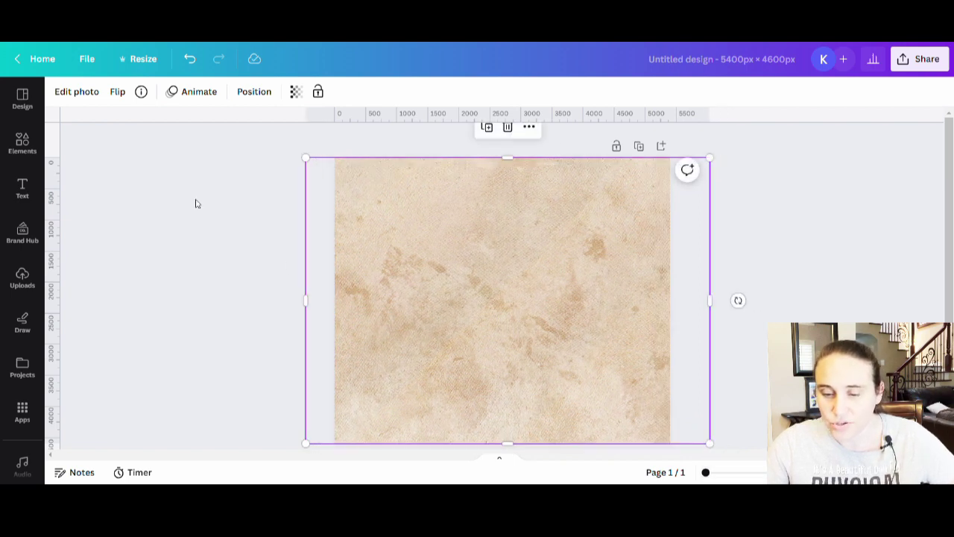
scroll(571, 307, down, 1)
click(258, 303)
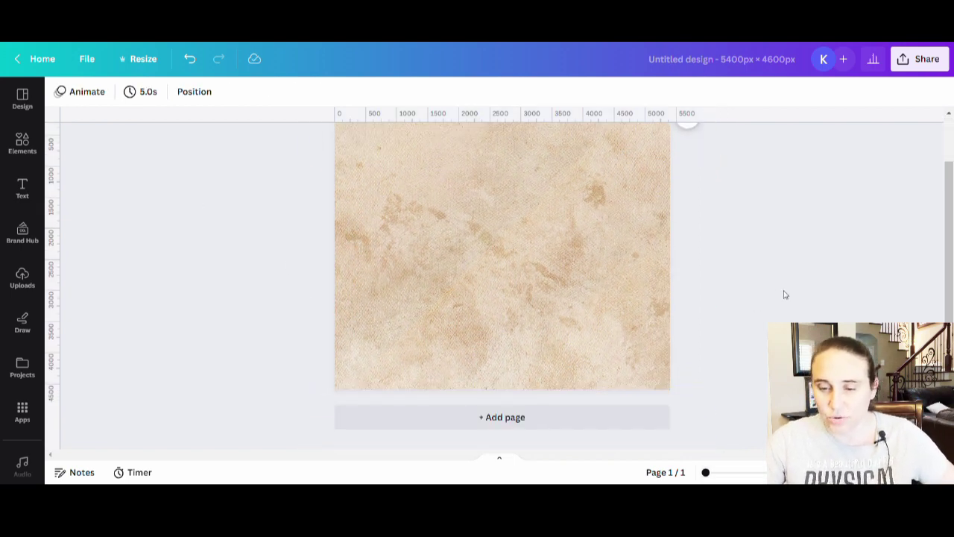
- Add a rectangle, stretch it past both side edges of the page and reduce its height to form a horizontal band
scroll(783, 294, up, 2)
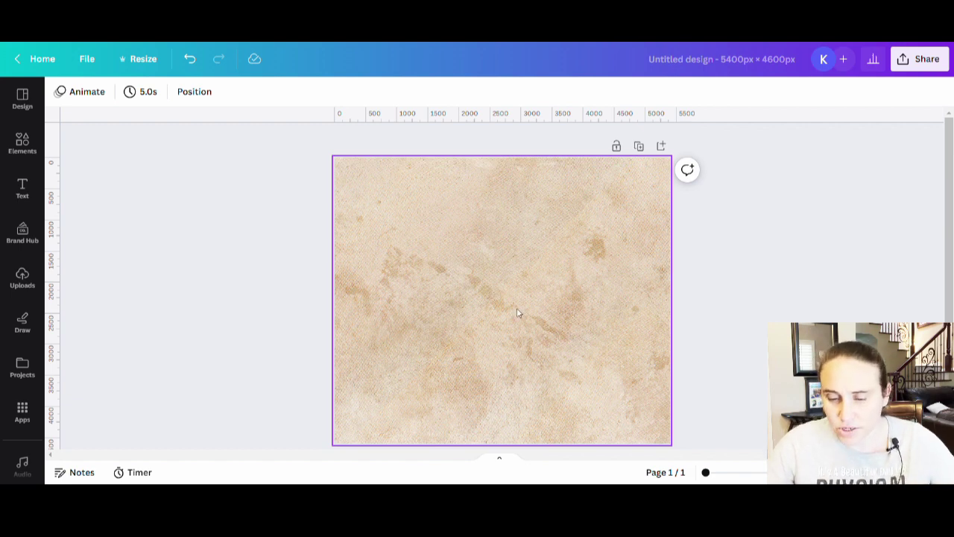
key(r)
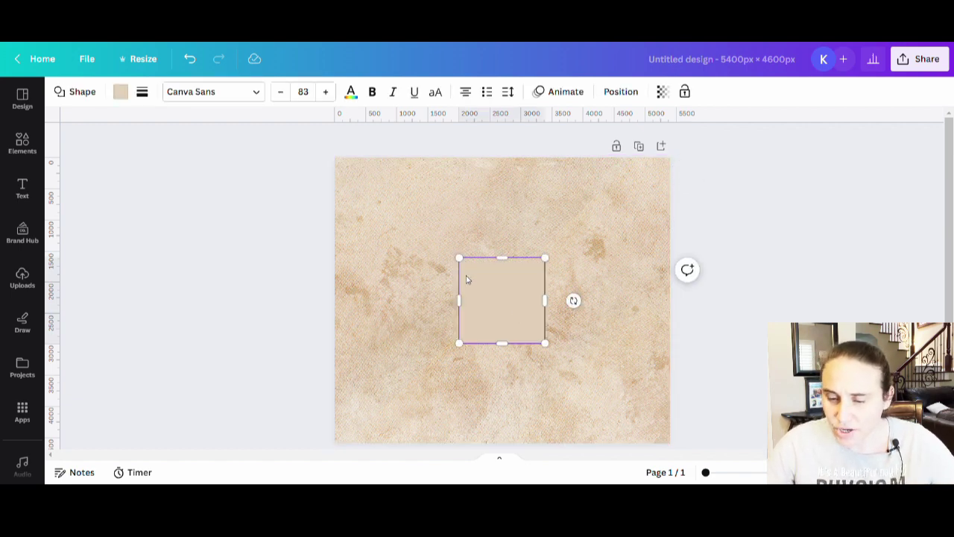
drag(464, 314, 326, 300)
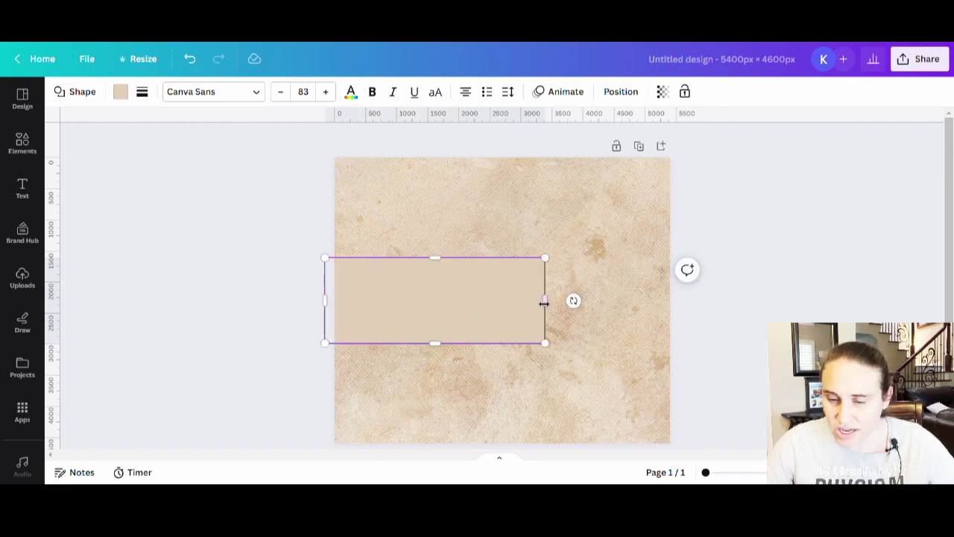
drag(546, 301, 732, 328)
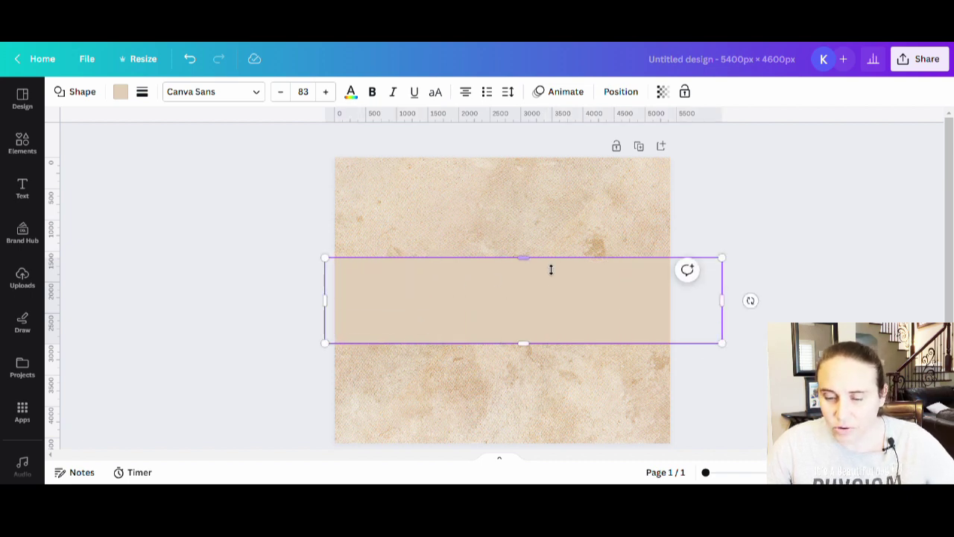
drag(524, 259, 526, 290)
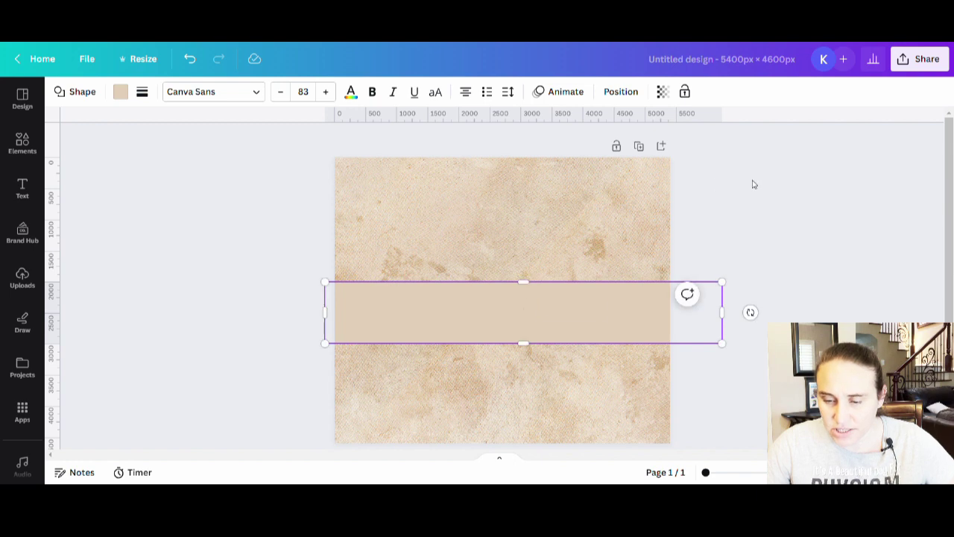
- Center the horizontal band vertically on the page
scroll(788, 183, down, 1)
scroll(672, 335, up, 1)
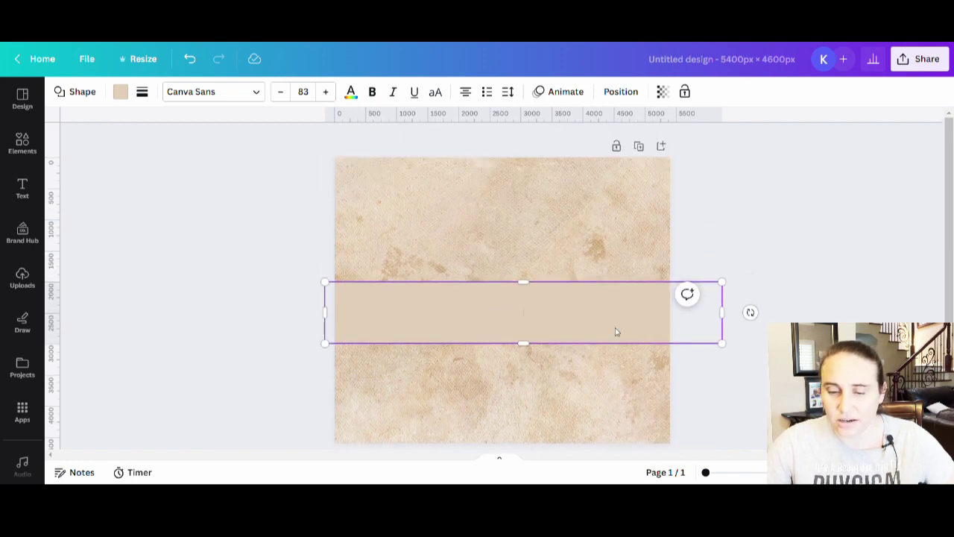
drag(616, 332, 615, 317)
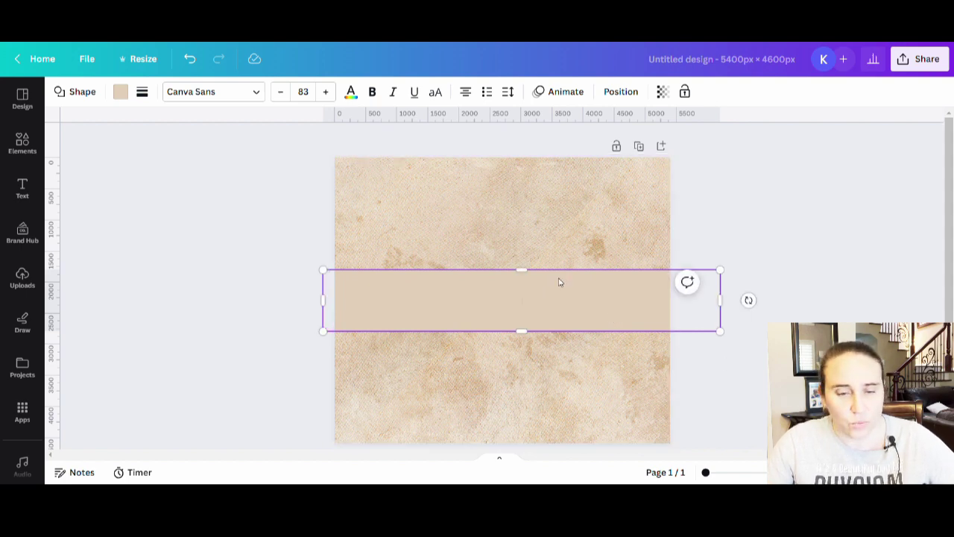
scroll(576, 261, down, 1)
scroll(636, 302, up, 1)
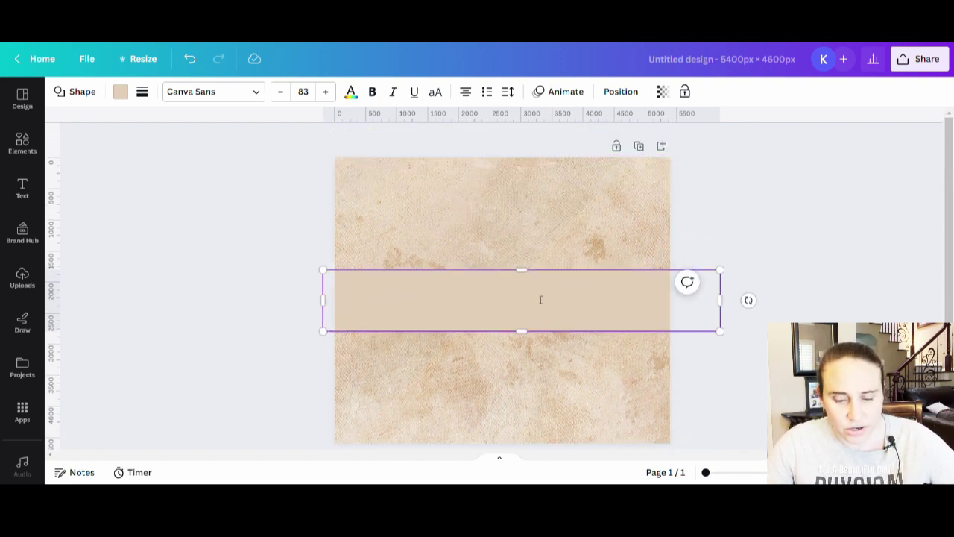
- Recolor the horizontal band from royal blue to a custom muted blue, #828FC8
click(119, 92)
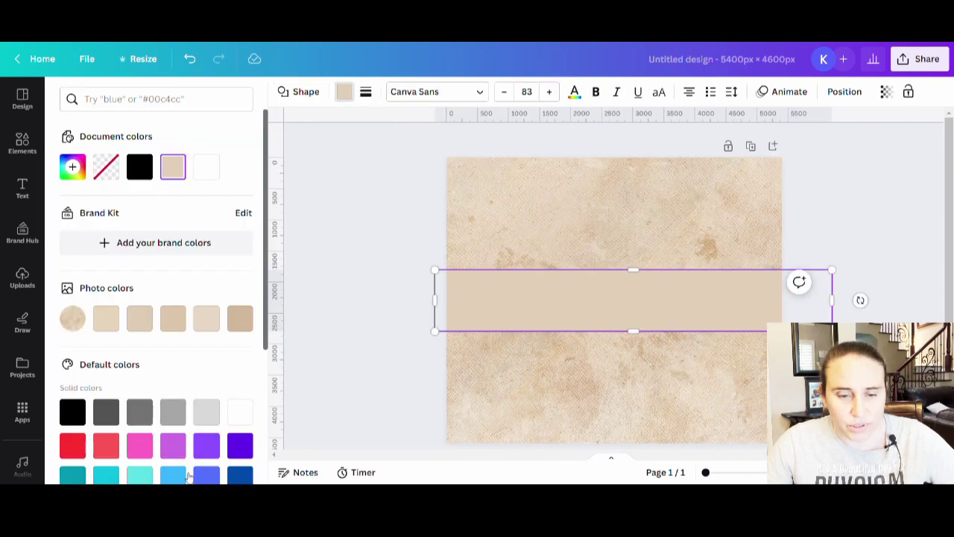
scroll(206, 445, down, 1)
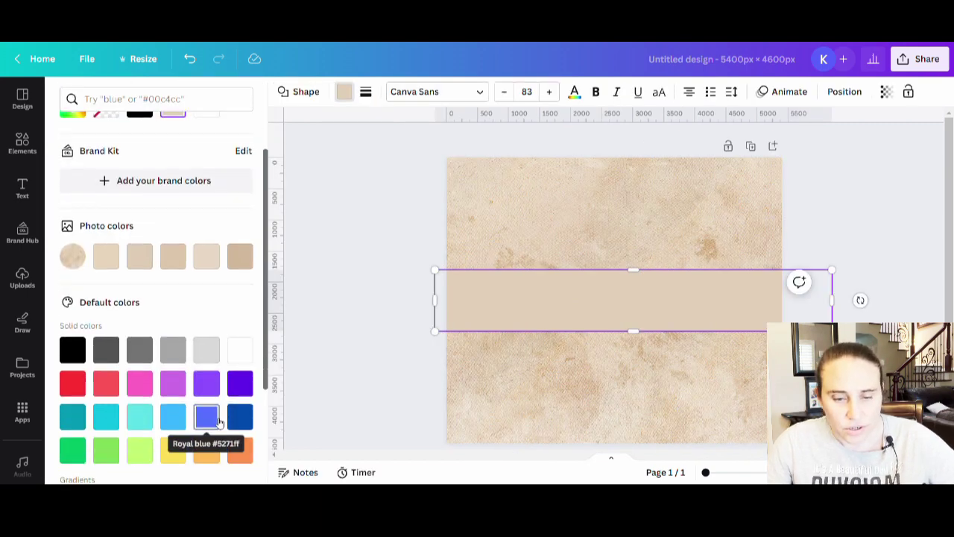
click(206, 414)
scroll(149, 298, up, 1)
click(72, 166)
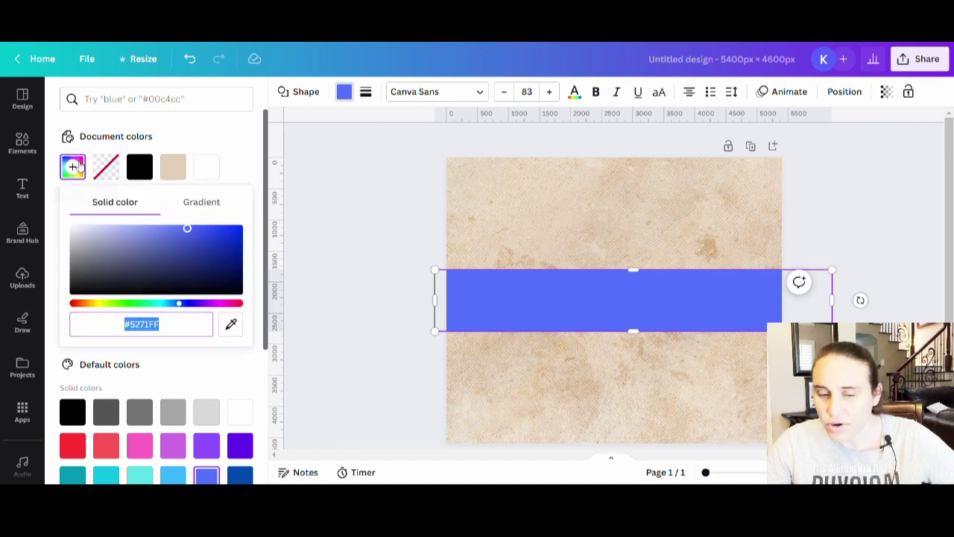
click(129, 241)
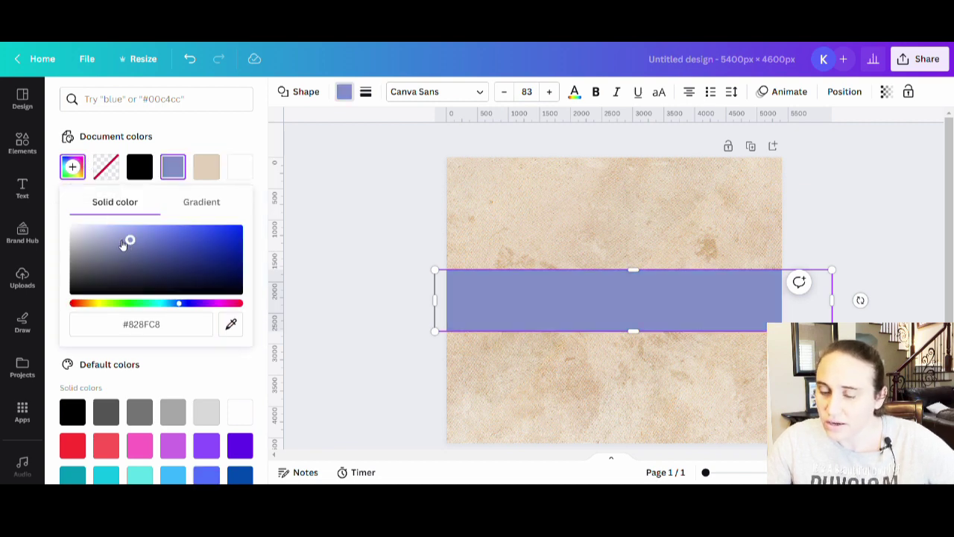
- Soften the horizontal band's color to a custom grayish blue, #999EB6
drag(130, 240, 119, 240)
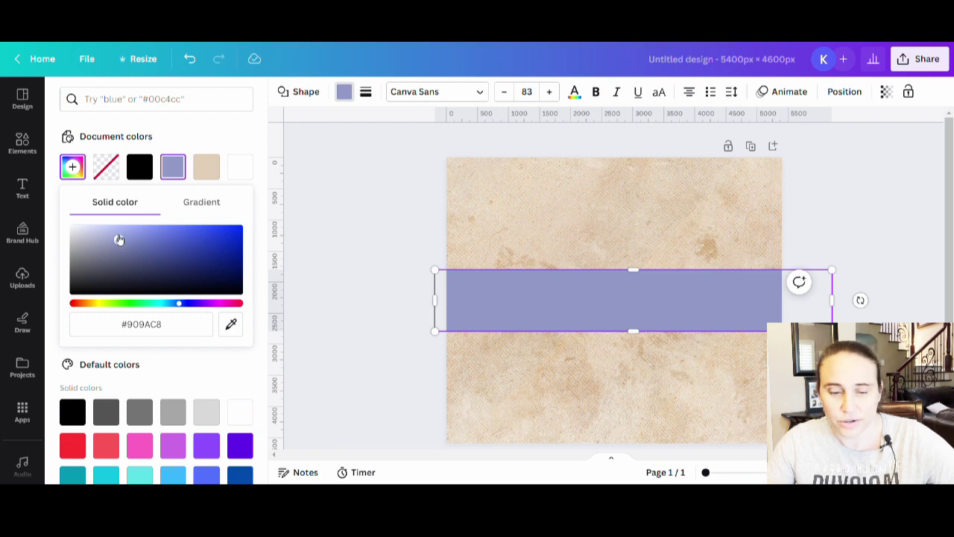
drag(119, 238, 101, 250)
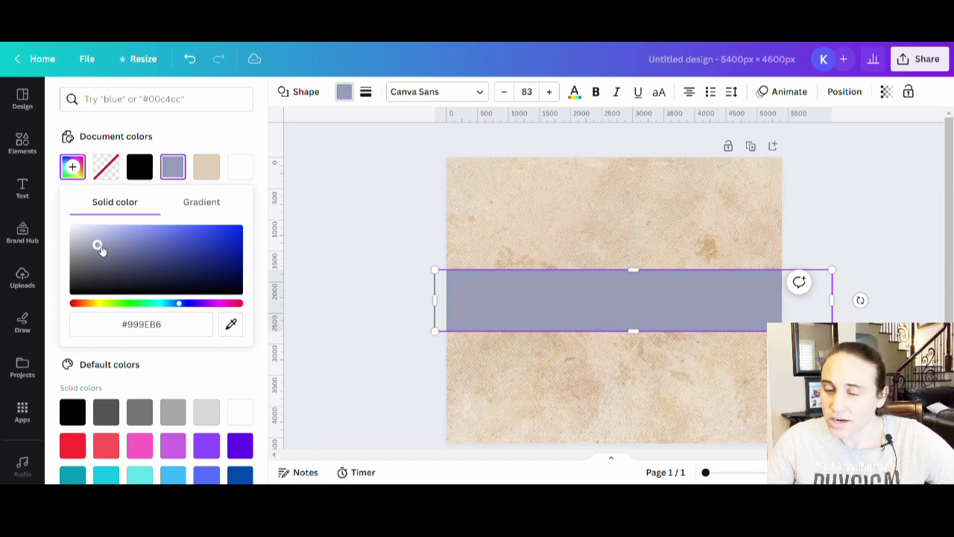
click(373, 388)
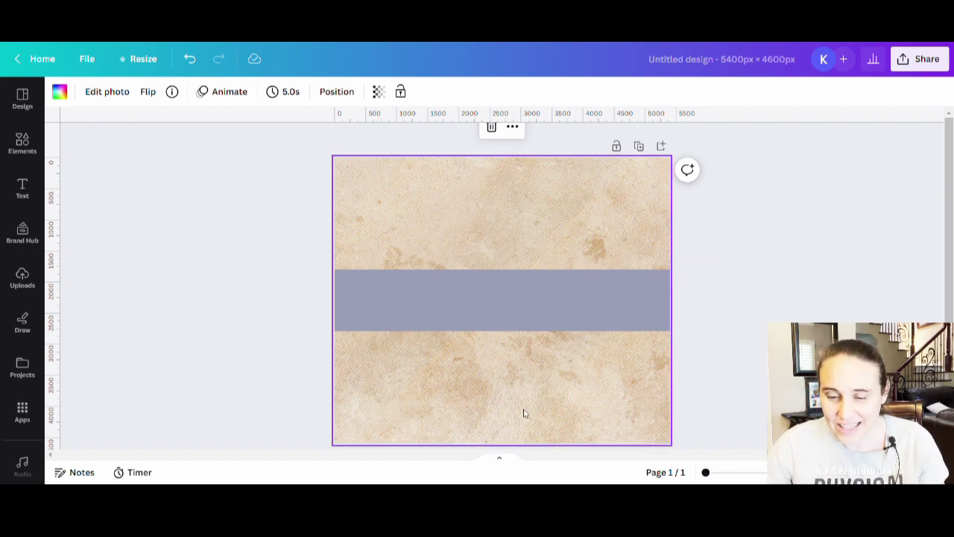
- Add a rectangle on the left half of the page, about 2,000 px wide and 2,250 px tall, vertically centered over the band
key(r)
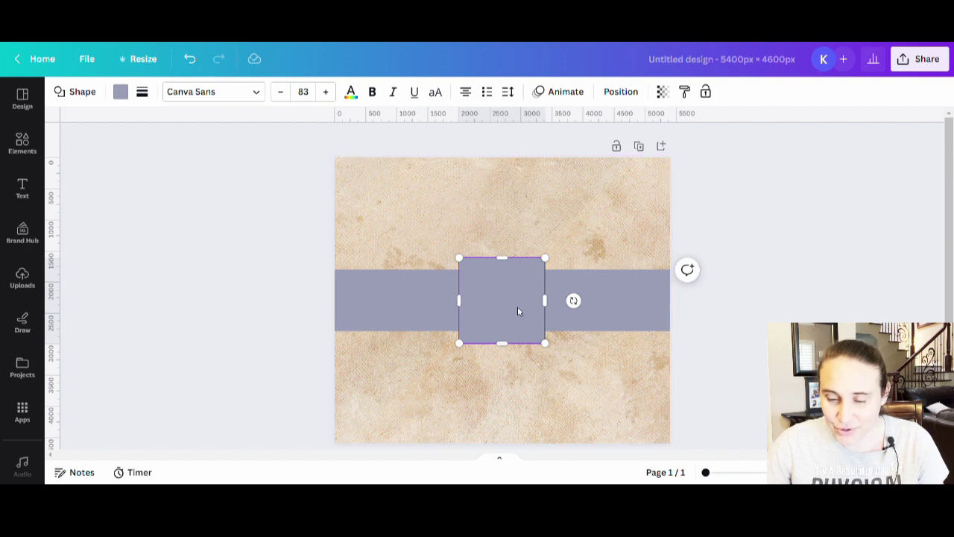
drag(519, 312, 421, 268)
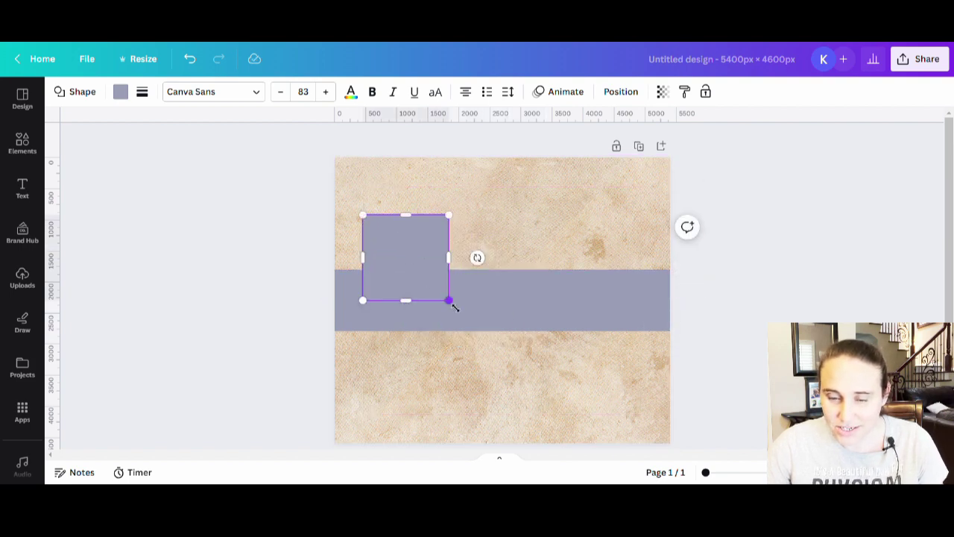
drag(453, 305, 492, 422)
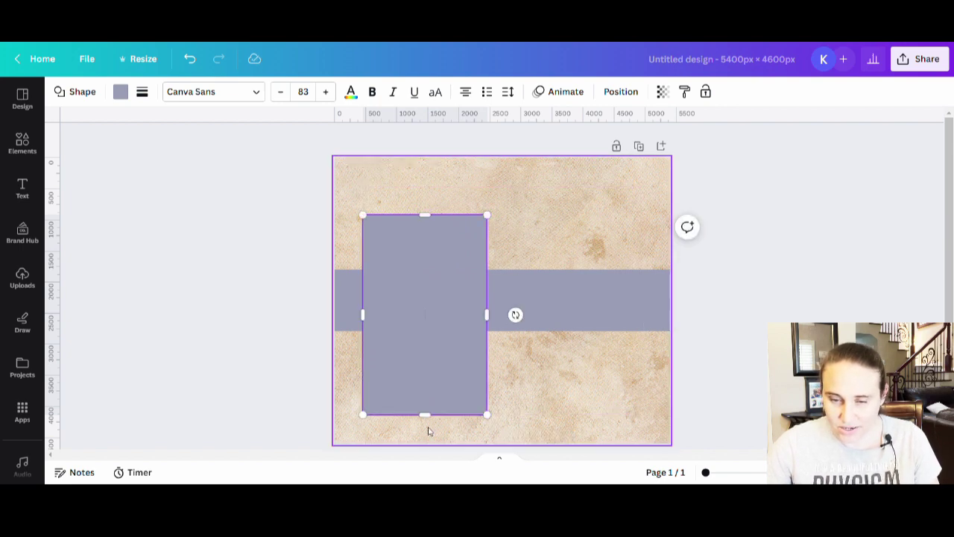
drag(426, 414, 434, 374)
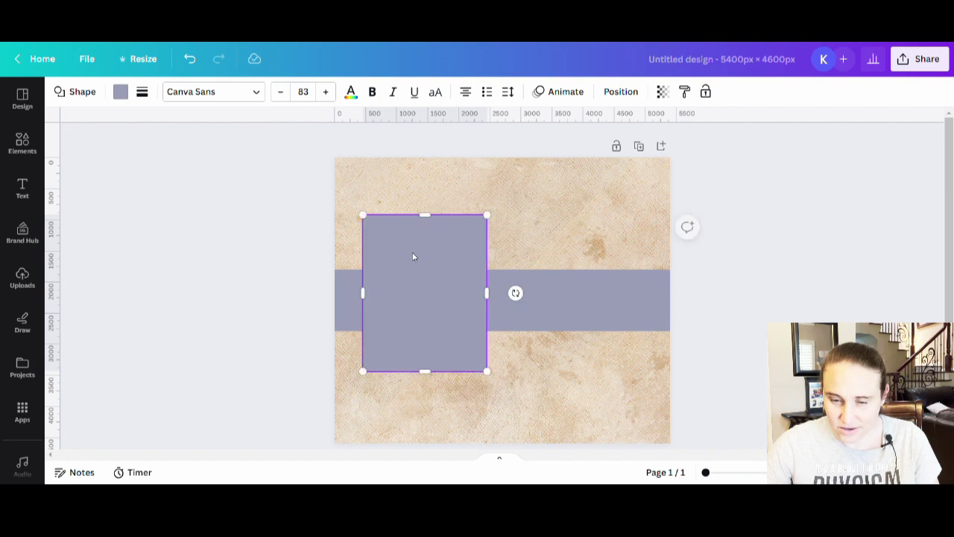
drag(427, 216, 432, 234)
drag(452, 324, 453, 324)
click(761, 274)
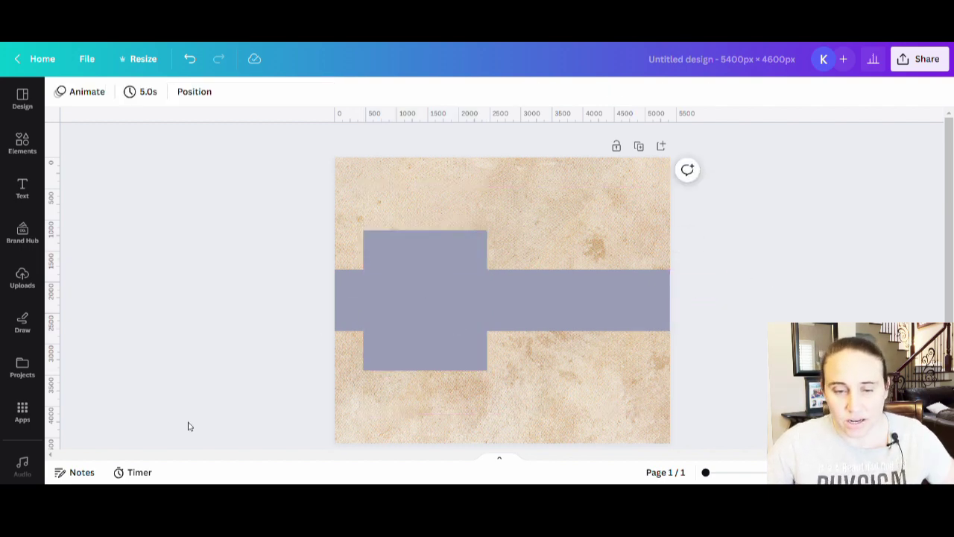
- Recolor the large left rectangle white
click(407, 325)
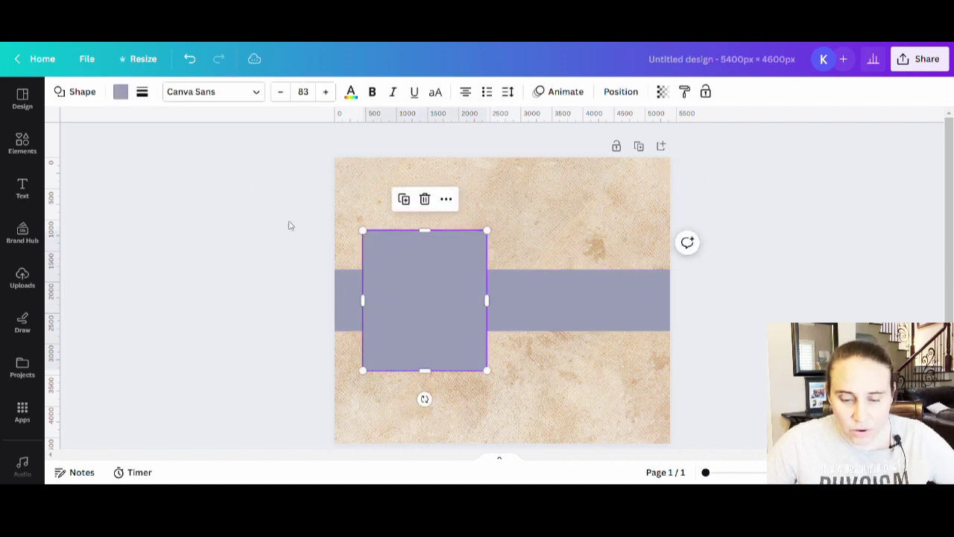
click(117, 91)
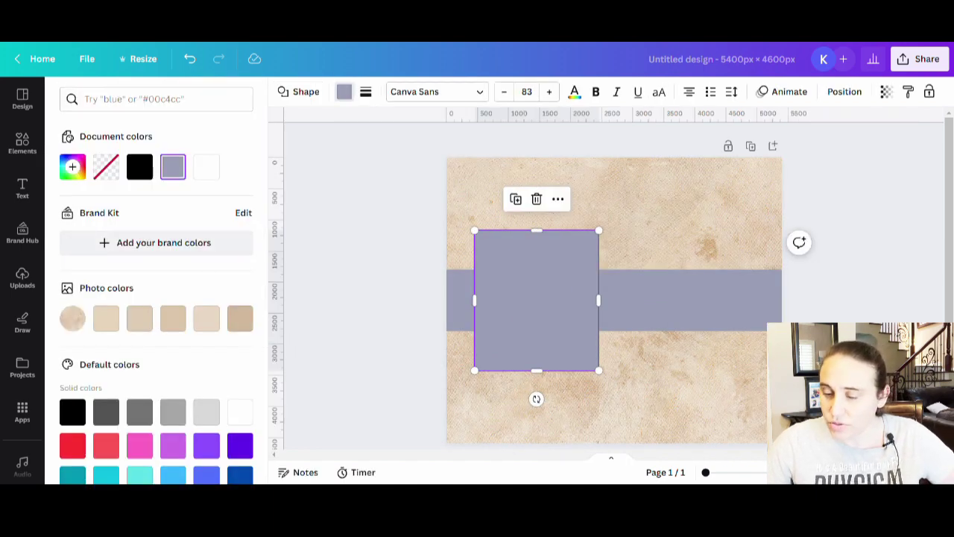
click(242, 413)
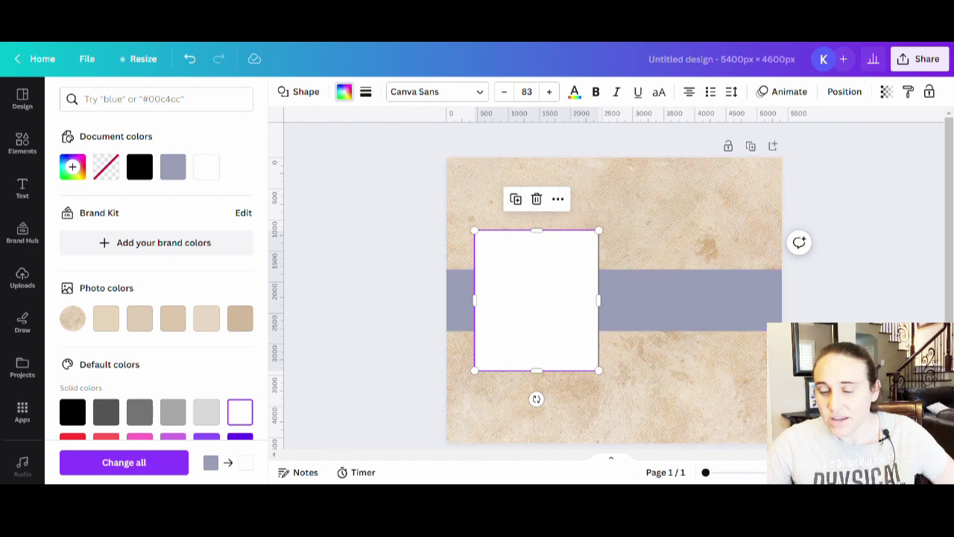
key(Escape)
click(736, 415)
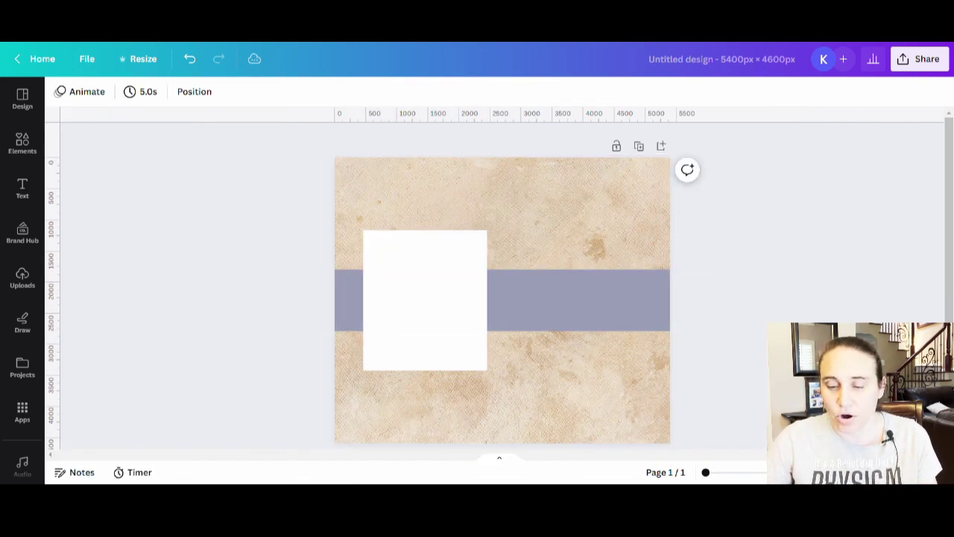
- Add a square about 1,400 px wide and place it at the upper right of the page, above the band
key(ctrl+v)
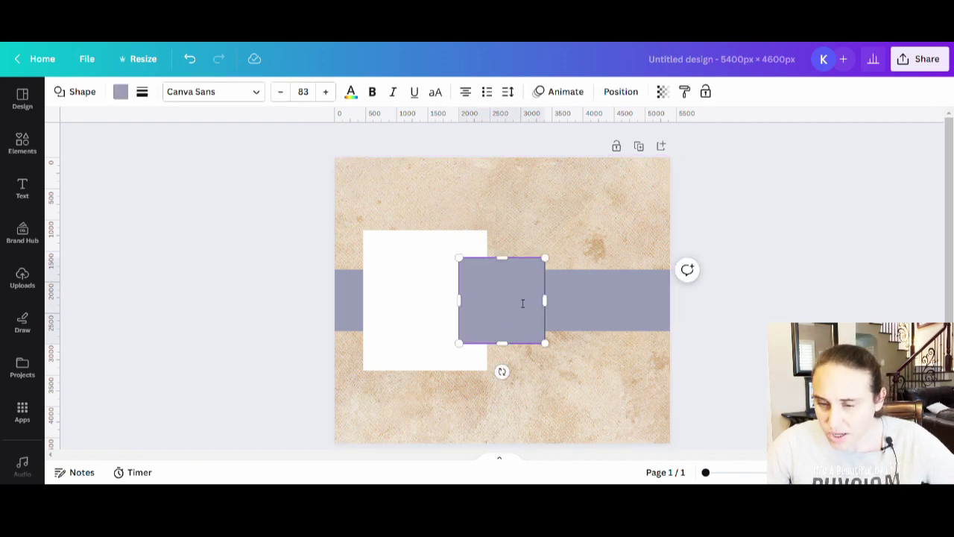
drag(501, 314, 596, 239)
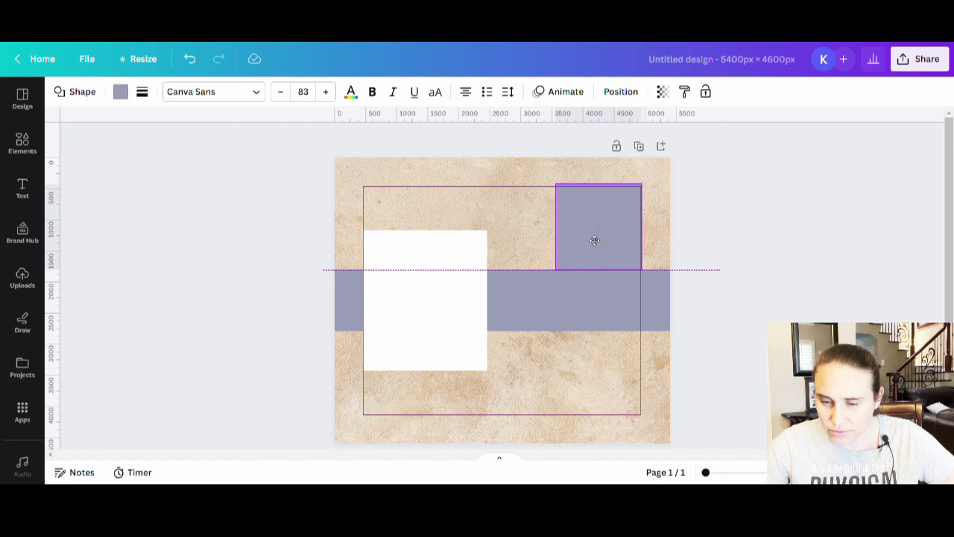
drag(595, 240, 590, 236)
- Reduce the band's height to about 820 px and shorten the upper-right rectangle to about 1,290 px tall, leaving a gap between them
click(644, 293)
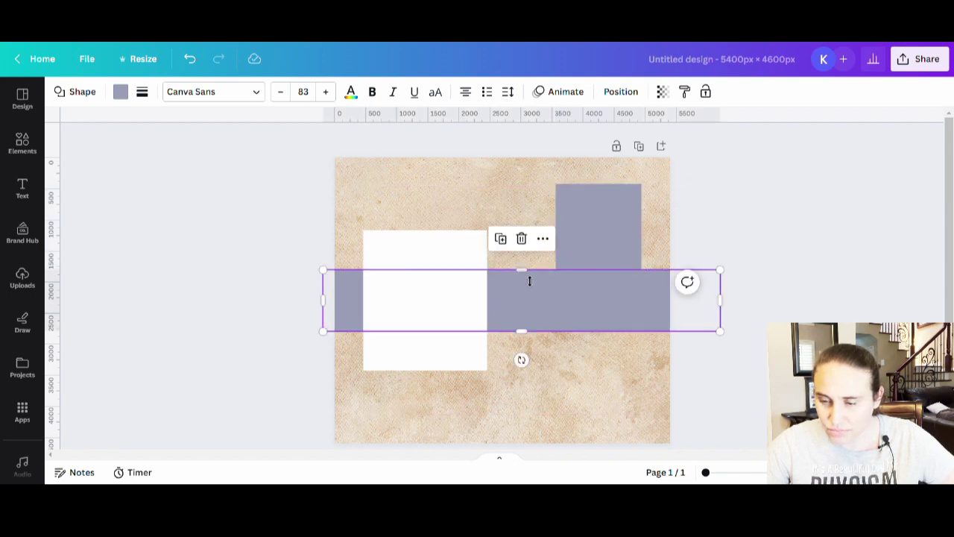
drag(530, 281, 568, 306)
click(597, 230)
drag(599, 230, 601, 235)
drag(603, 276, 600, 272)
click(786, 300)
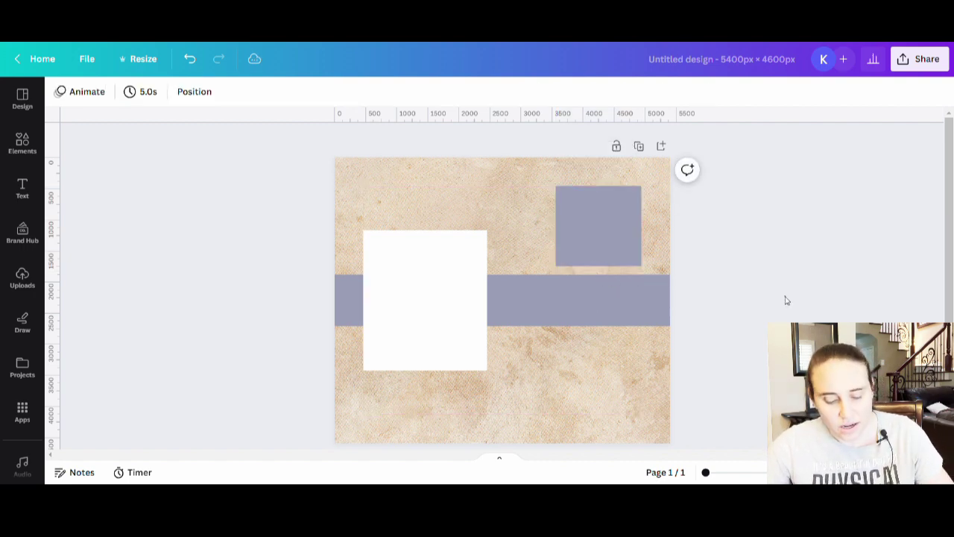
- Duplicate the upper-right rectangle and place the copy directly beneath it, below the band
click(598, 209)
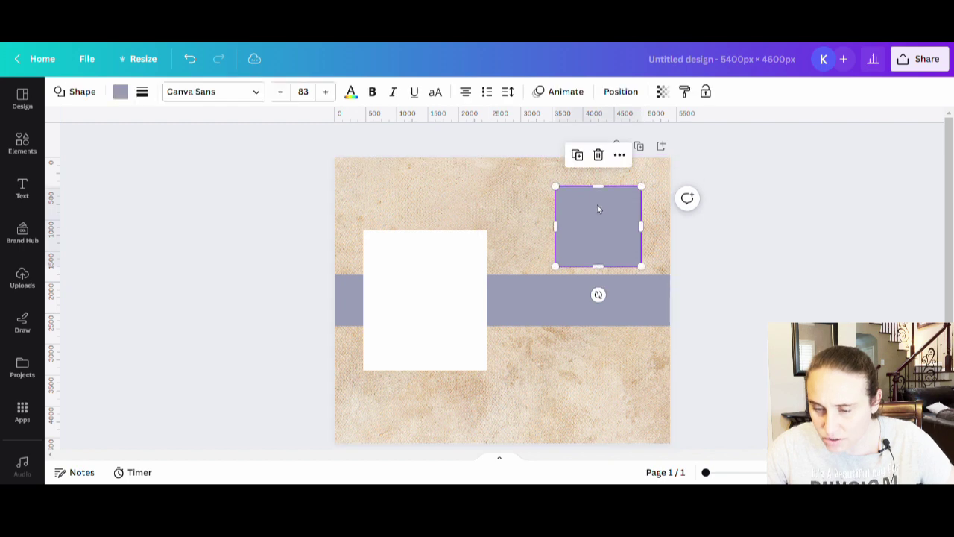
drag(595, 208, 597, 363)
click(738, 244)
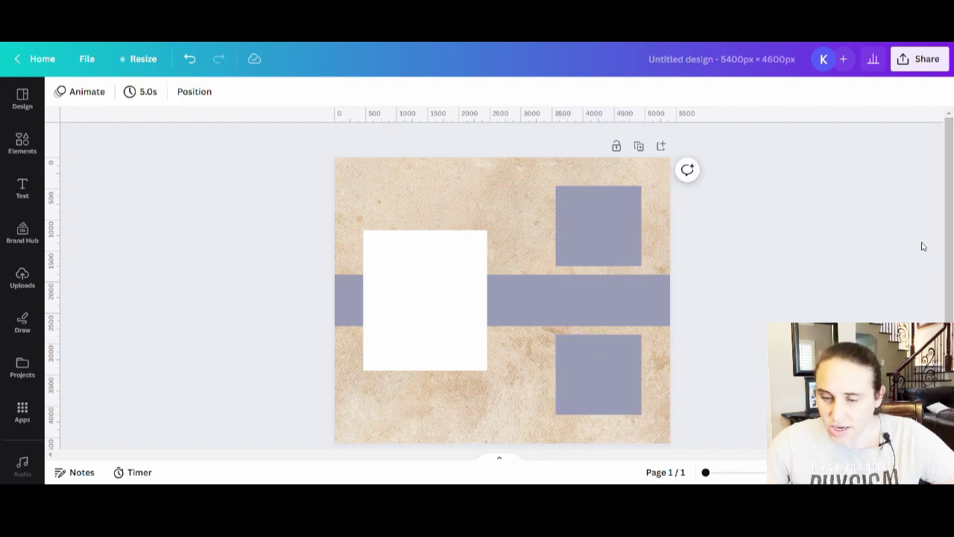
- Widen both right-hand rectangles toward the page center to about 1,590 px each, keeping their outer edges aligned
click(623, 221)
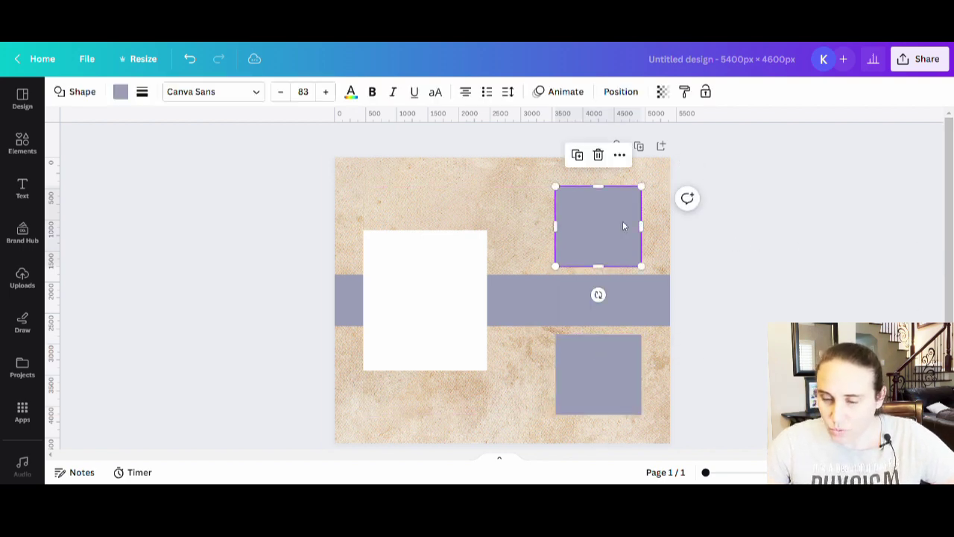
drag(566, 232, 543, 221)
click(596, 403)
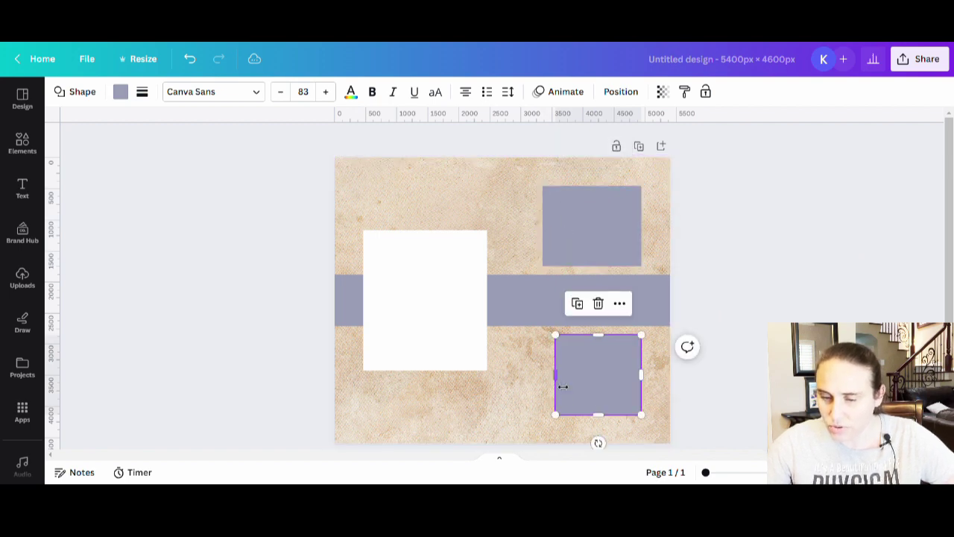
mouse_move(555, 375)
mouse_down()
mouse_move(539, 377)
mouse_move(552, 380)
mouse_up()
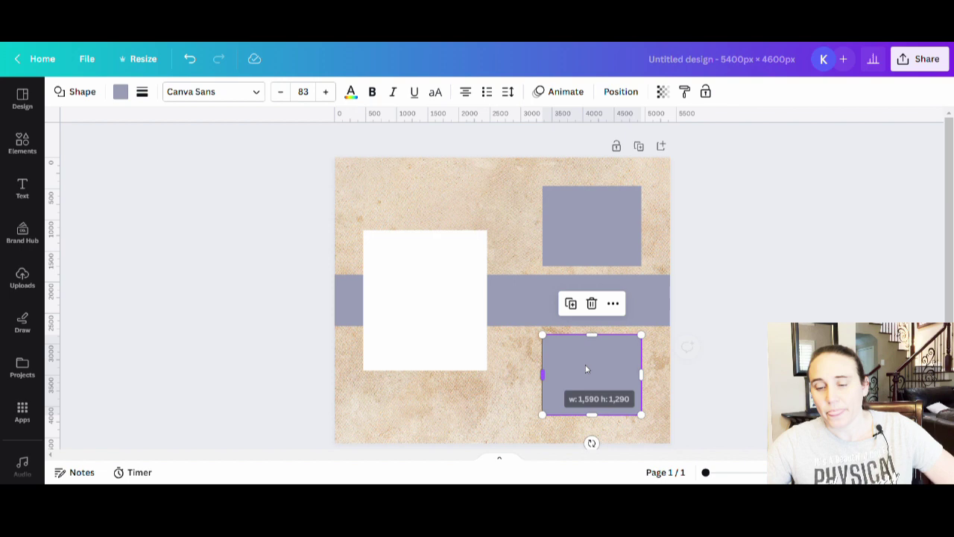
click(841, 258)
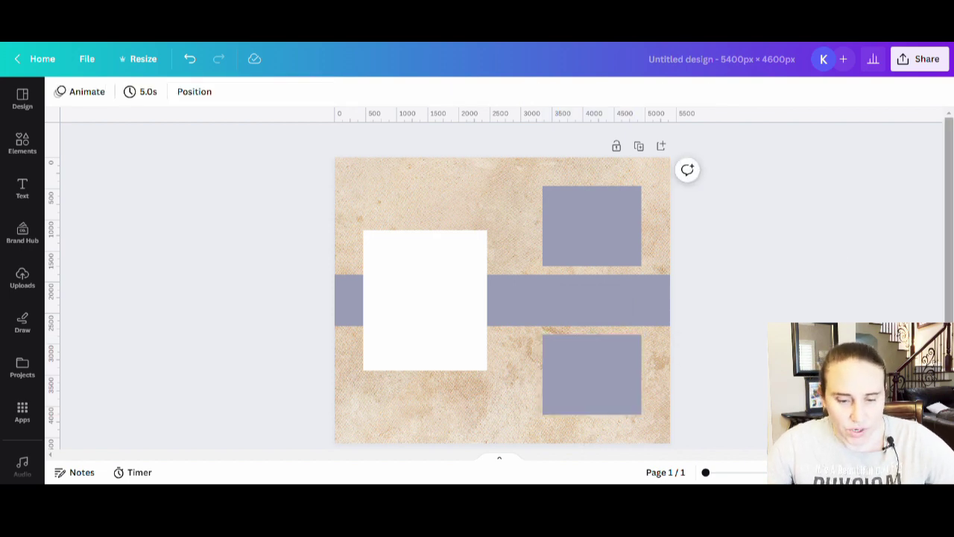
- Recolor the upper and lower right-hand rectangles white
click(552, 208)
click(122, 92)
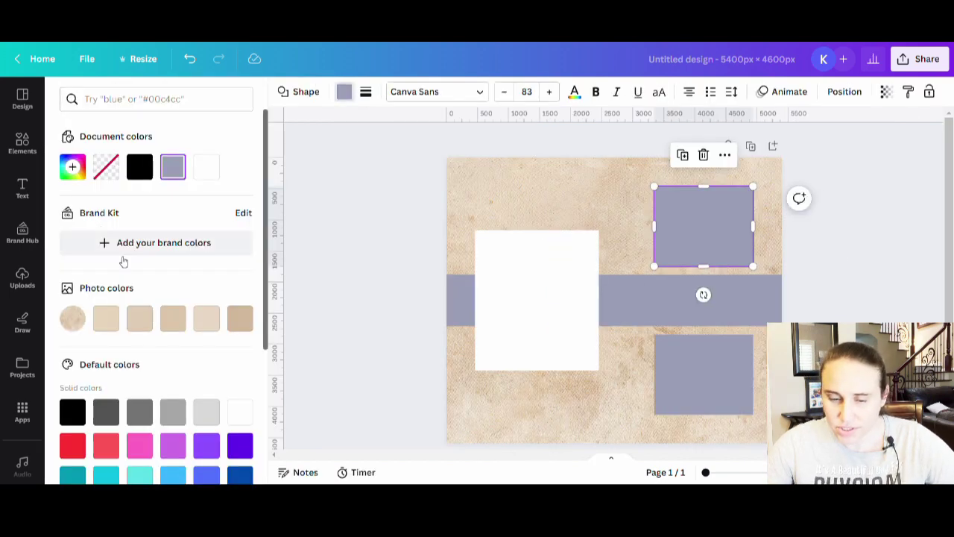
click(240, 413)
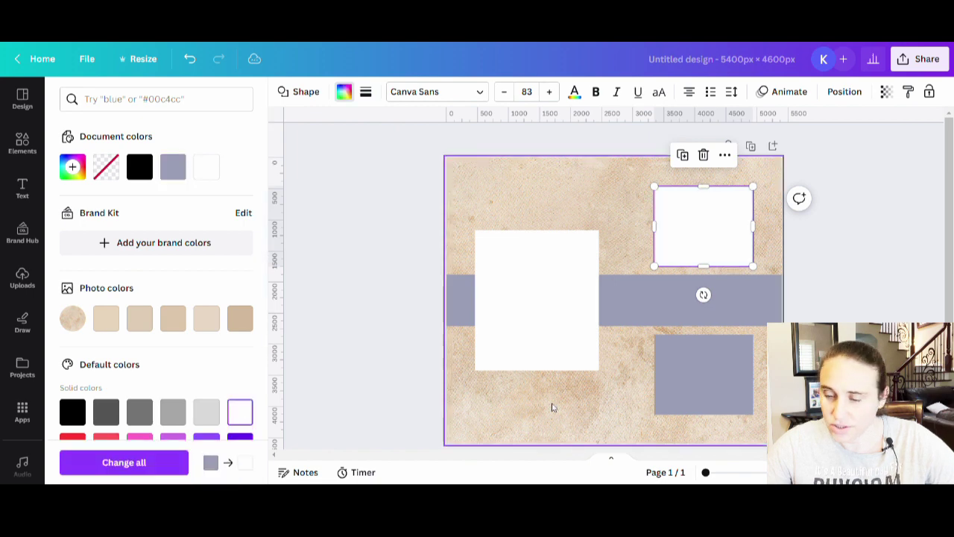
click(675, 376)
click(243, 414)
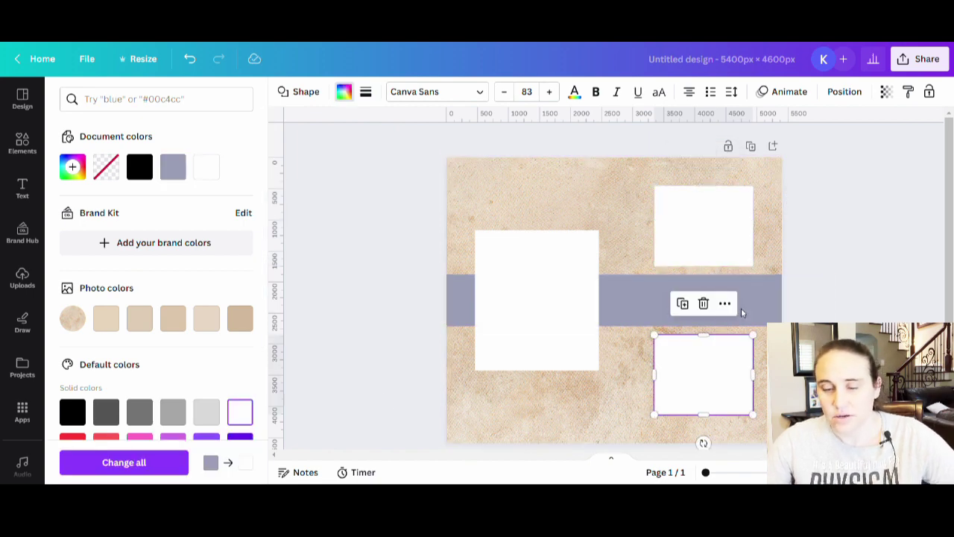
click(864, 262)
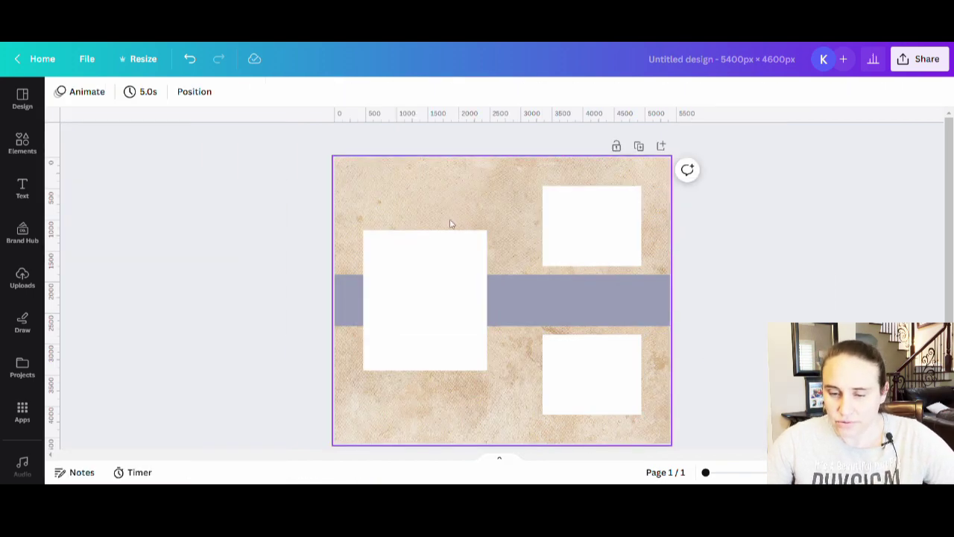
- Widen the large left white rectangle toward the page center to about 2,250 px
click(425, 315)
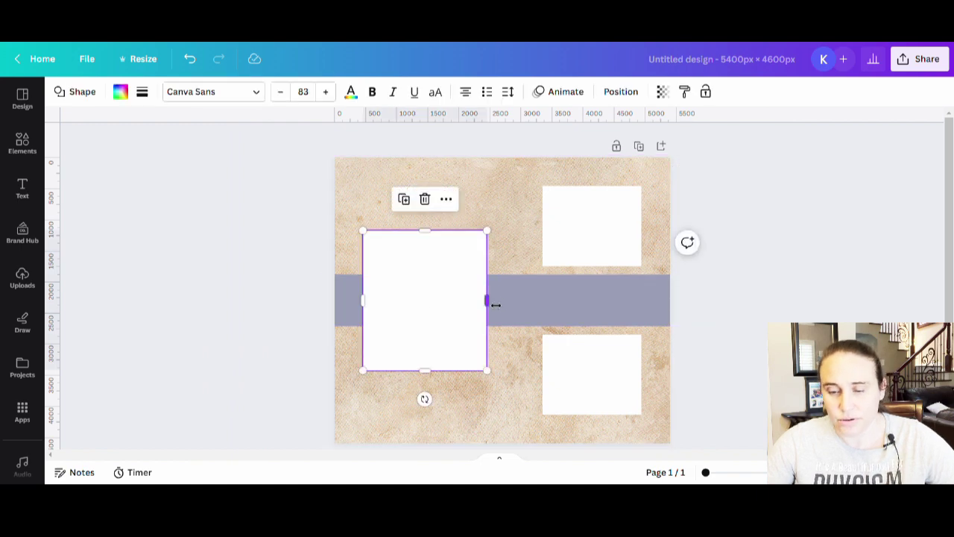
drag(490, 300, 504, 302)
click(747, 288)
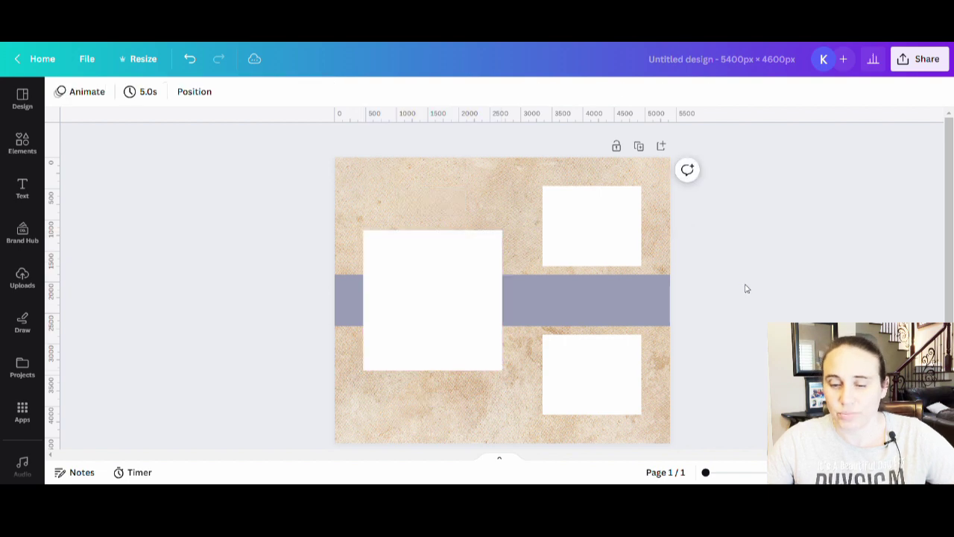
scroll(502, 298, down, 1)
scroll(502, 298, up, 1)
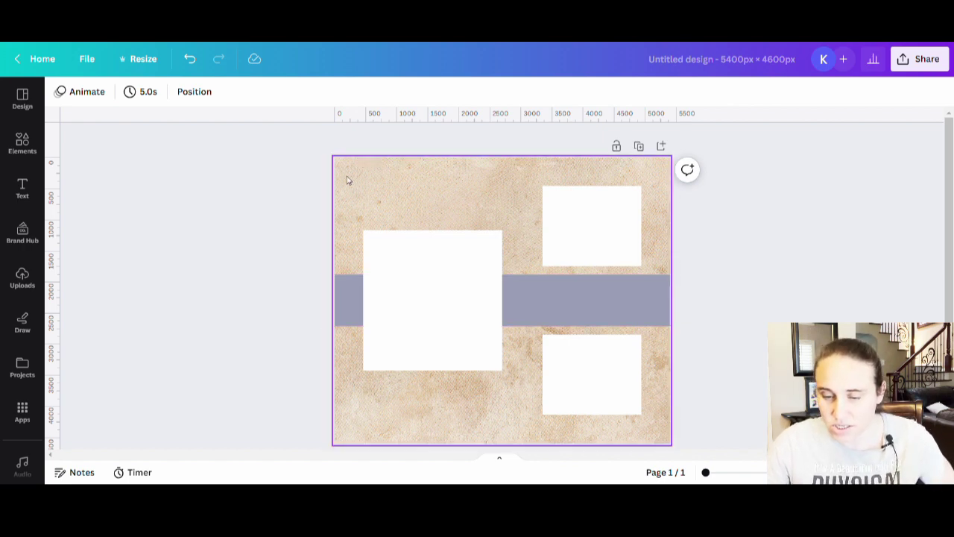
- Add a text box above the large left rectangle and replace its placeholder with "Family"
click(419, 192)
key(t)
click(805, 300)
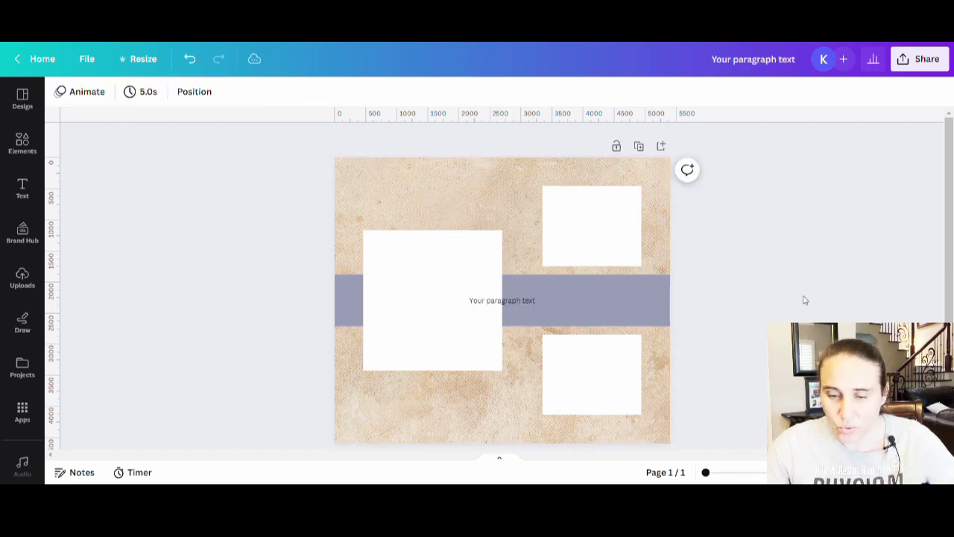
drag(510, 301, 391, 186)
double_click(408, 191)
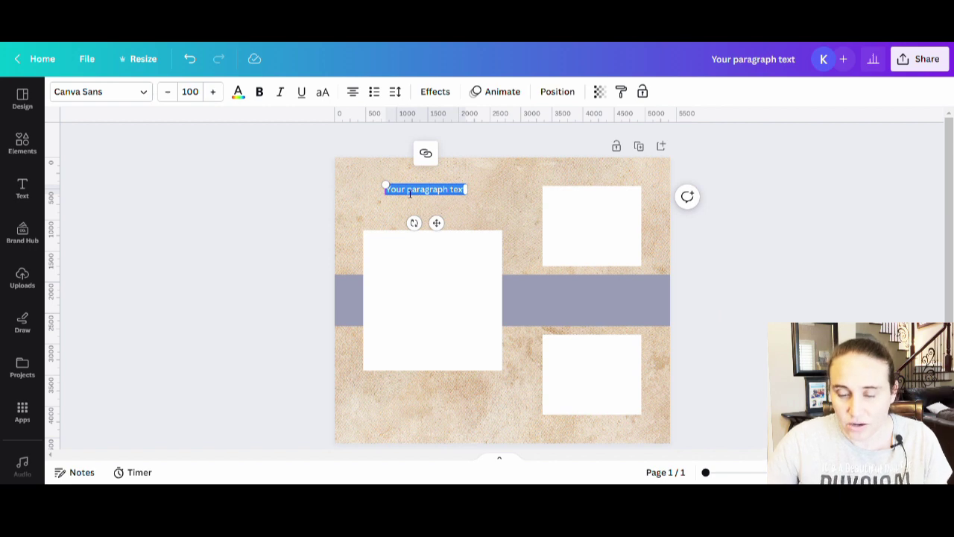
key(BackSpace)
text(Family)
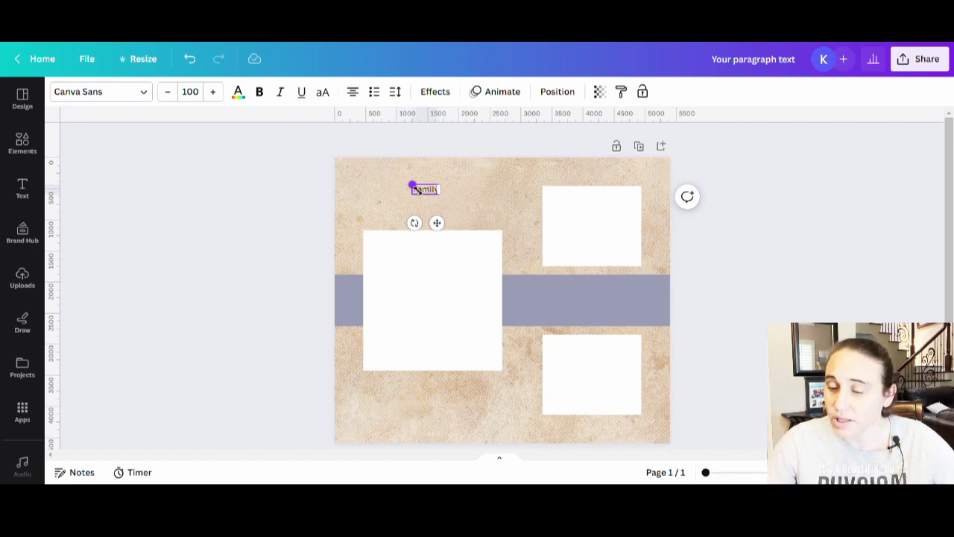
- Enlarge the "Family" text to font size 415, about 1,753 px wide, and position it just above the large left rectangle
drag(412, 186, 369, 168)
drag(438, 195, 542, 208)
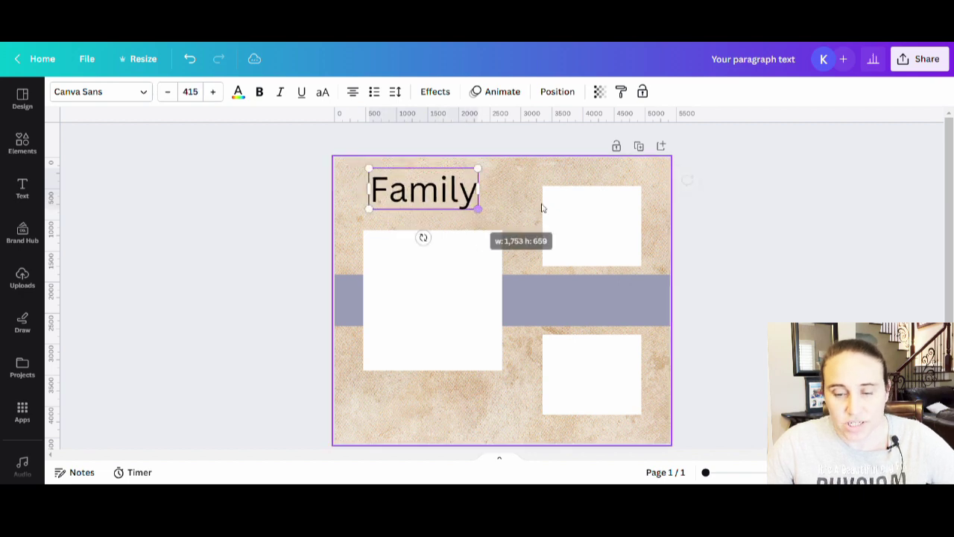
click(835, 254)
drag(433, 201, 435, 211)
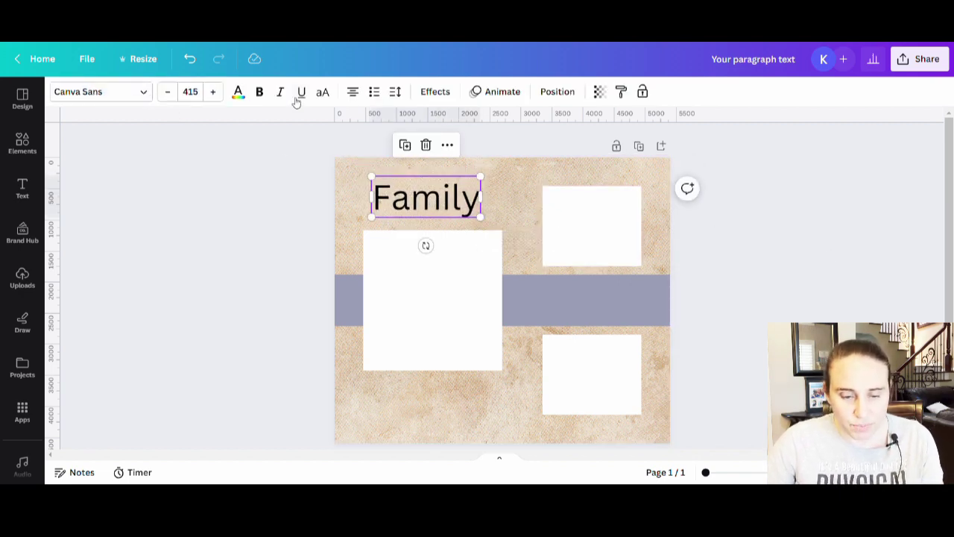
- Search the fonts for "script" and try Nexa Script on the "Family" heading
click(120, 96)
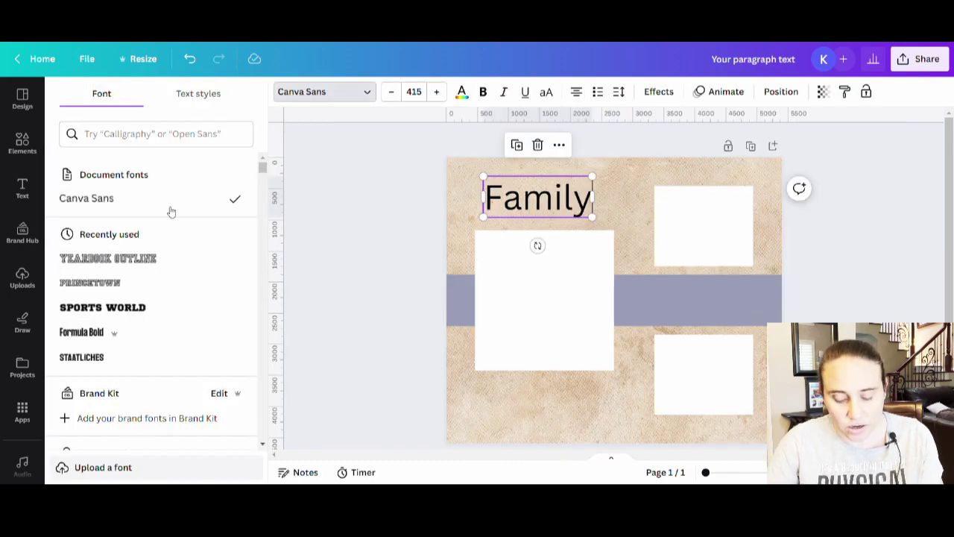
click(126, 132)
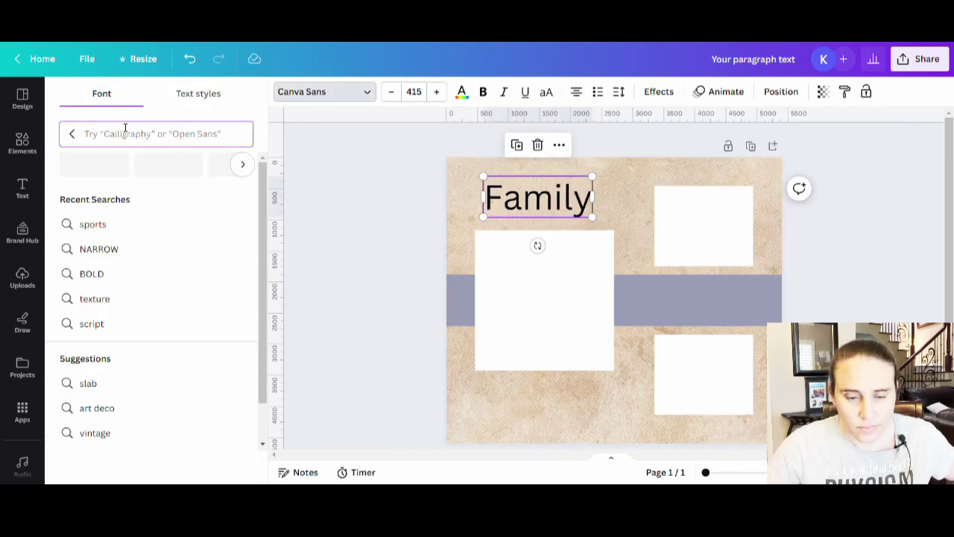
text(script)
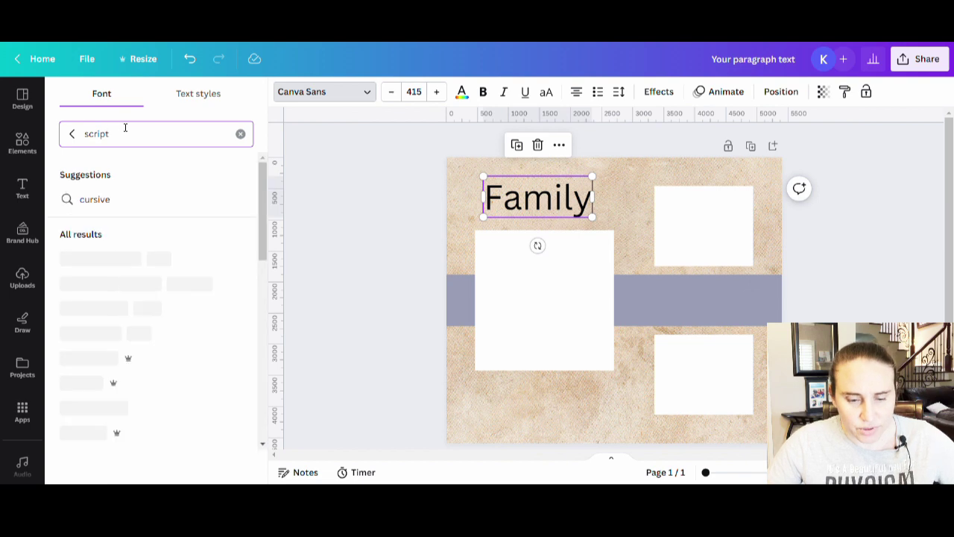
scroll(176, 280, down, 1)
scroll(172, 276, down, 5)
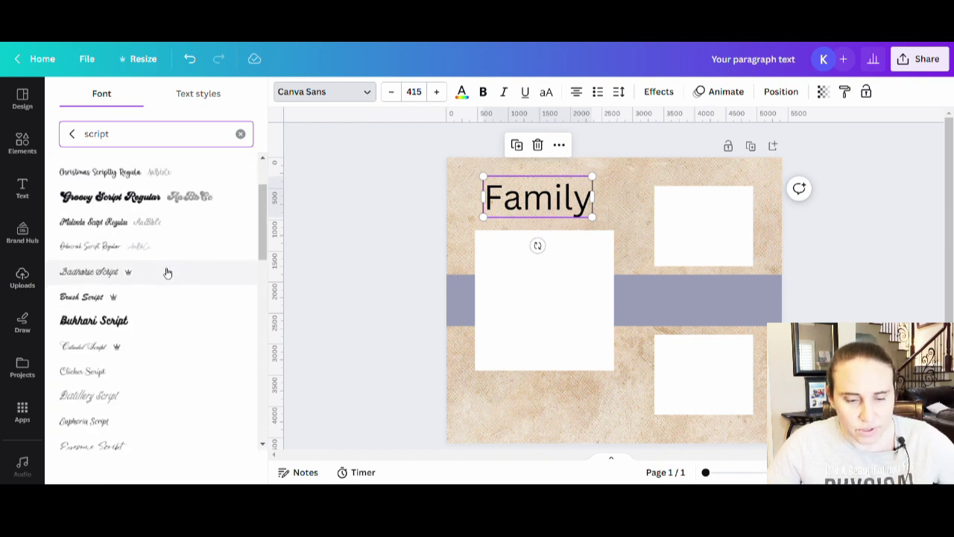
scroll(154, 359, down, 3)
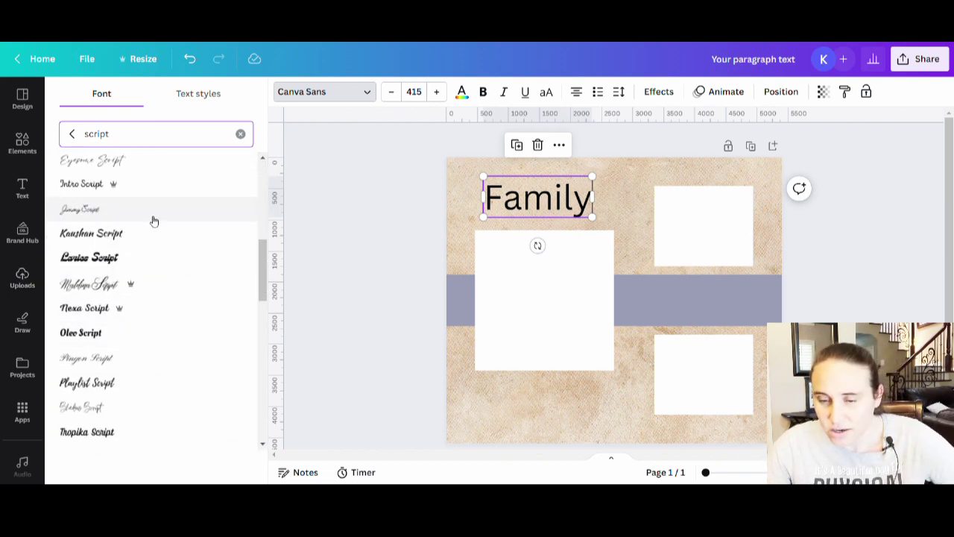
click(74, 309)
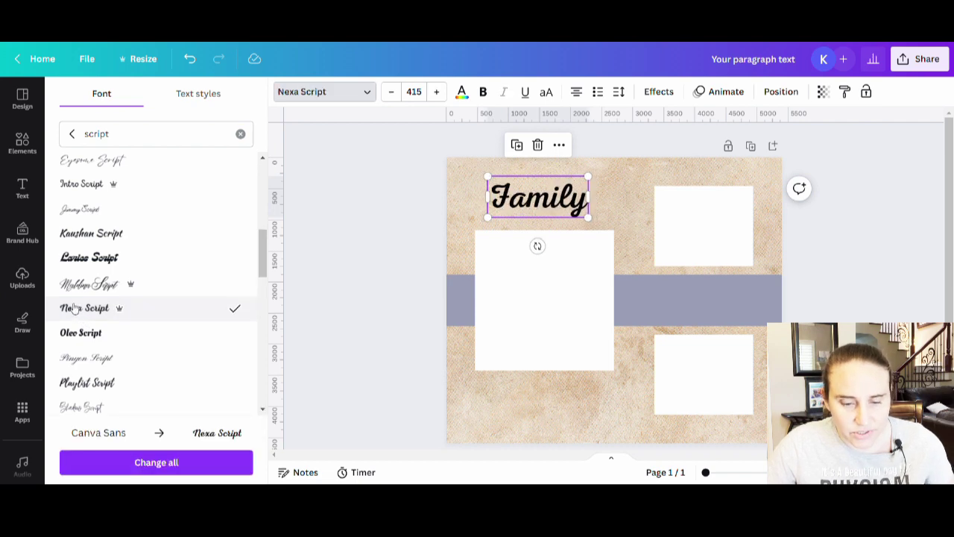
- Set the "Family" heading in the Wildcats font at size 544 and center it above the large left rectangle
scroll(149, 276, down, 8)
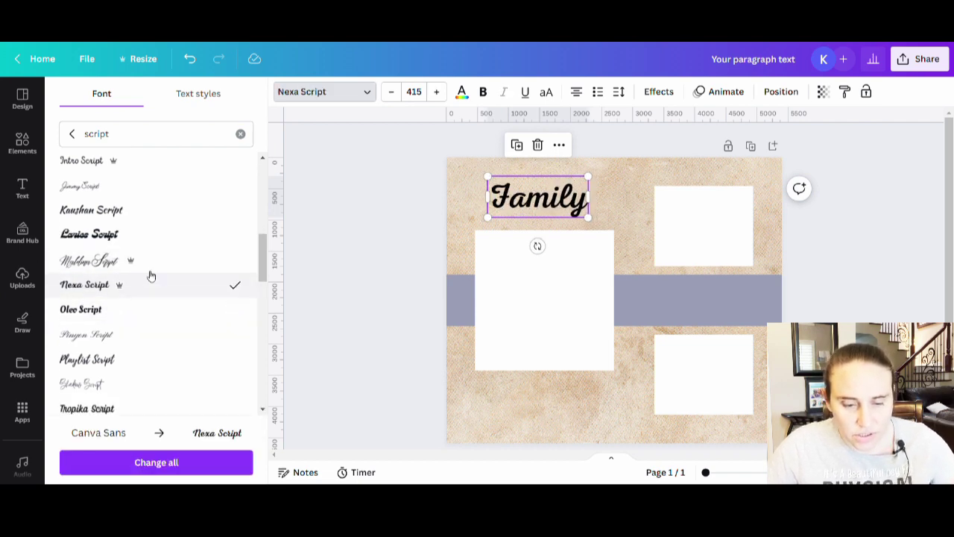
scroll(164, 254, down, 3)
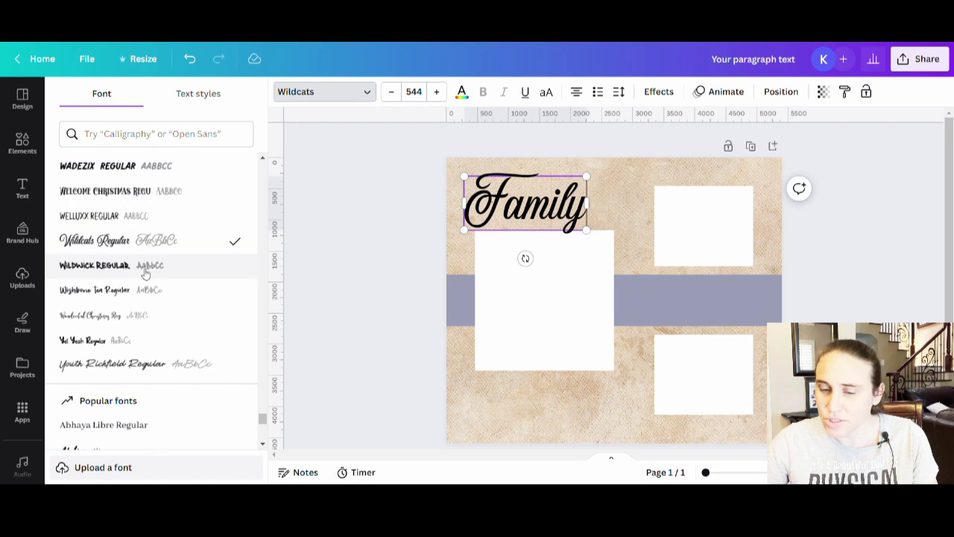
key(Escape)
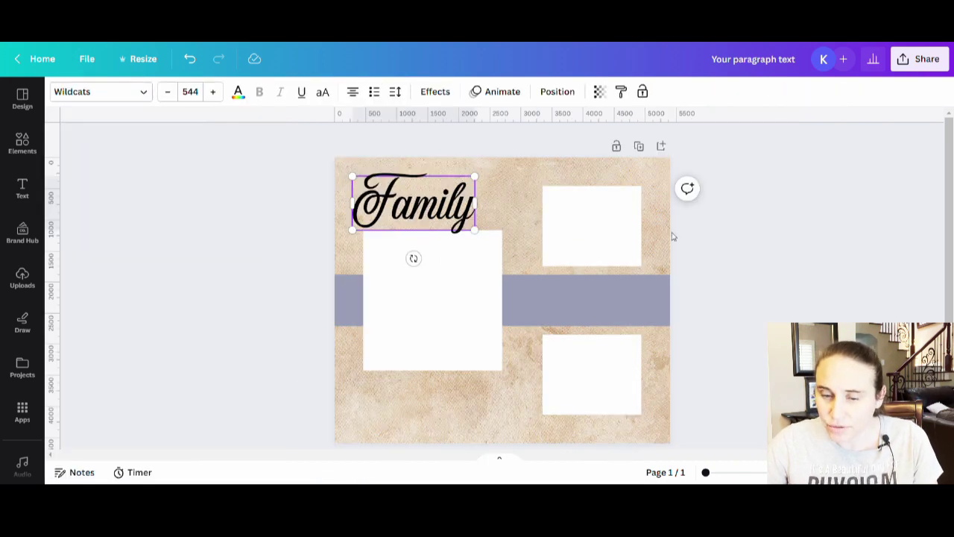
mouse_move(408, 215)
mouse_down()
mouse_move(428, 213)
mouse_move(419, 210)
mouse_up()
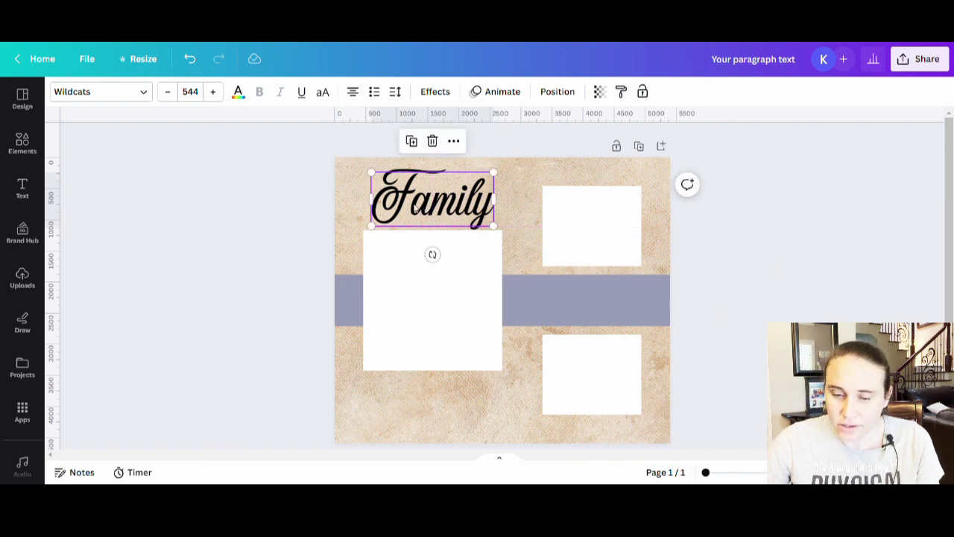
click(187, 269)
- Shorten the large left rectangle slightly from its upper and lower edges, keeping it centered vertically on the band
click(441, 323)
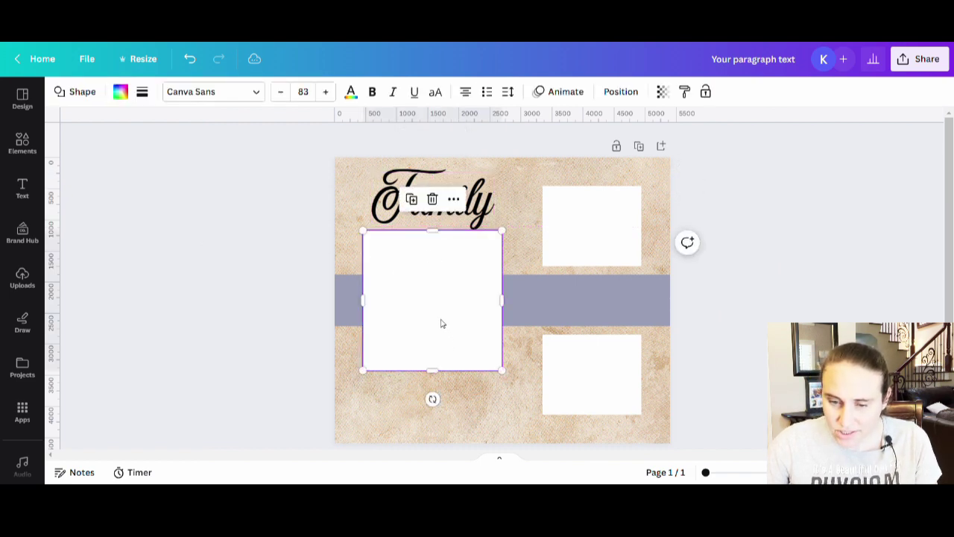
drag(440, 238, 440, 245)
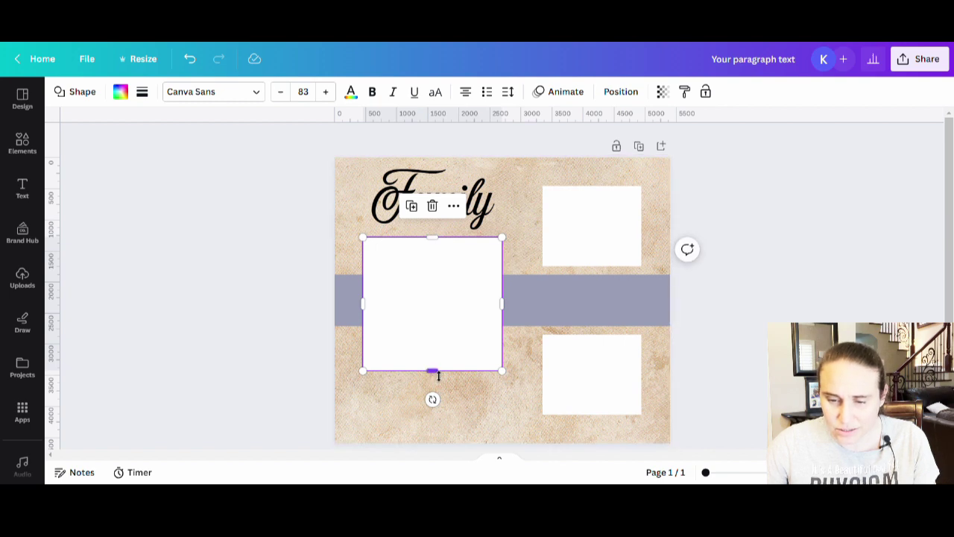
drag(438, 376, 432, 364)
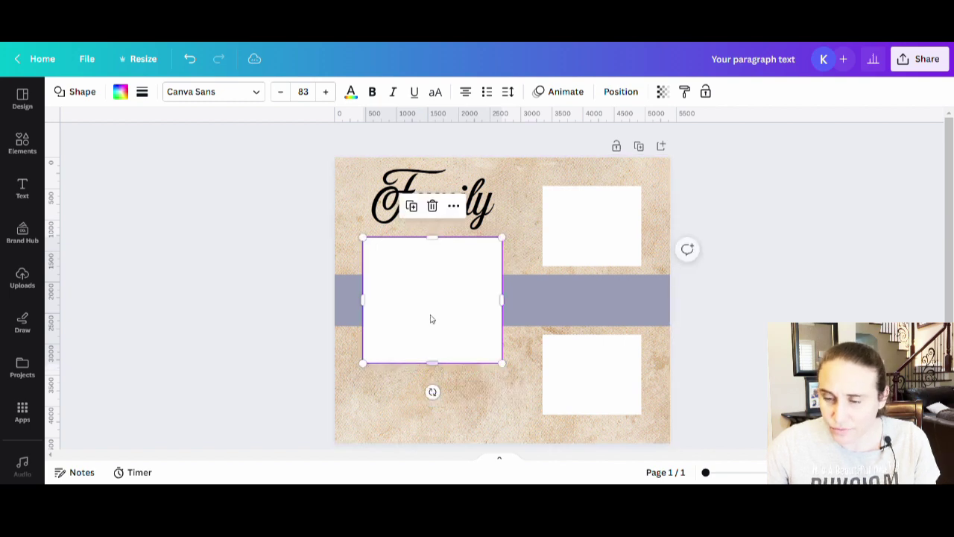
click(437, 319)
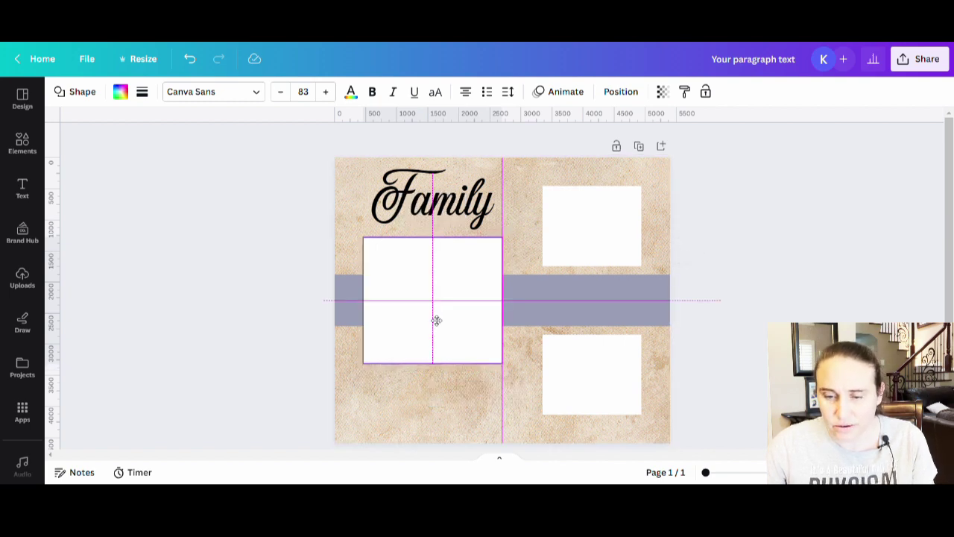
click(860, 235)
- Move the "Family" heading slightly down and tilt it a few degrees counterclockwise
drag(446, 204, 441, 212)
drag(428, 260, 441, 270)
click(744, 393)
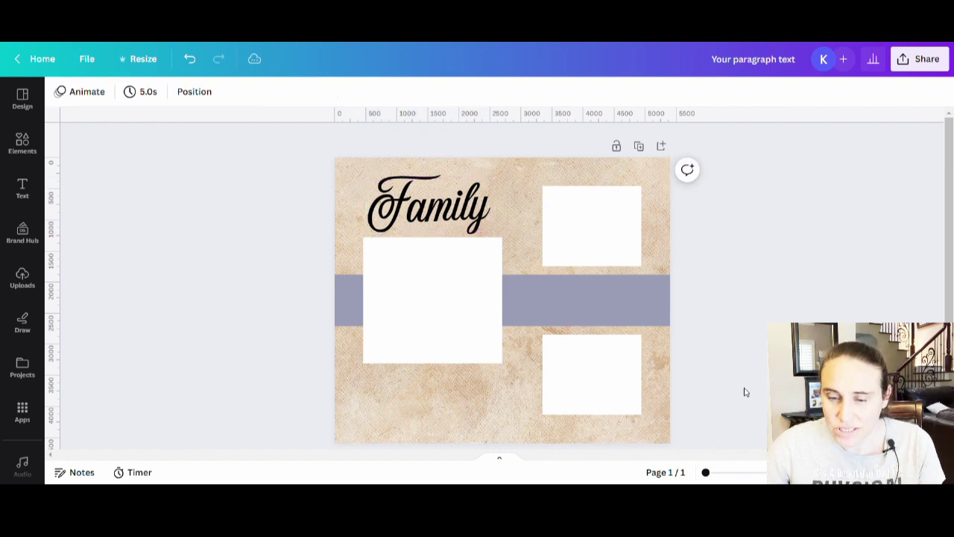
click(444, 214)
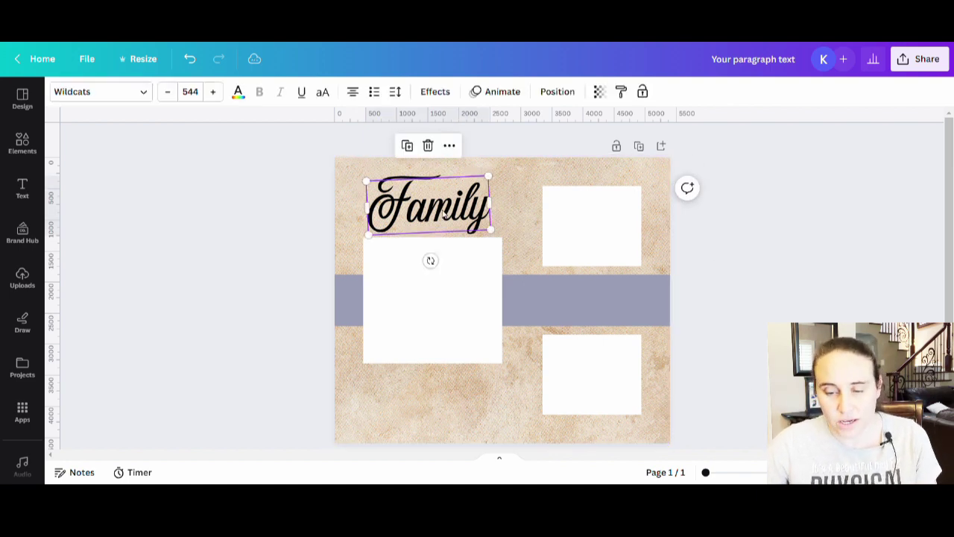
click(682, 310)
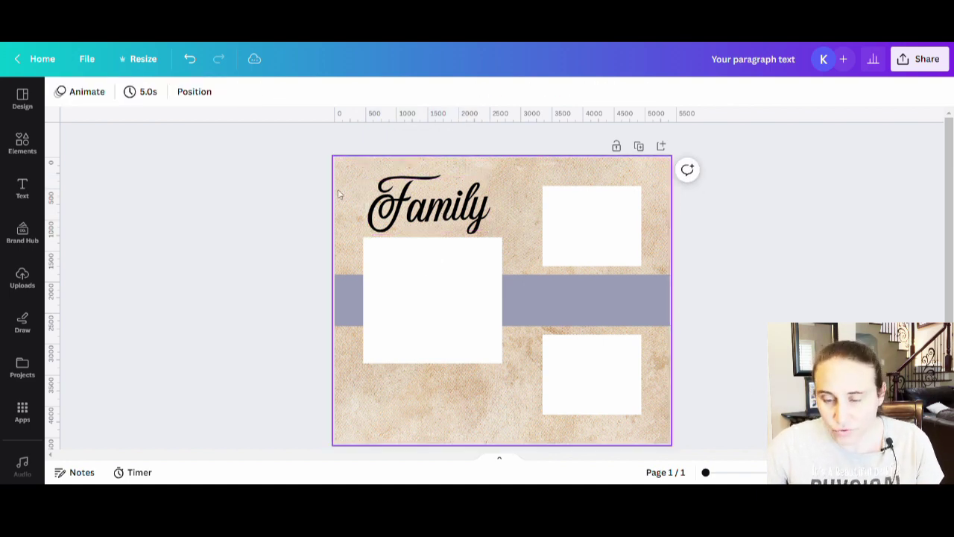
- Place a copy of the "Family" heading on the band between the two right-hand rectangles and straighten it
click(415, 214)
drag(404, 209, 579, 298)
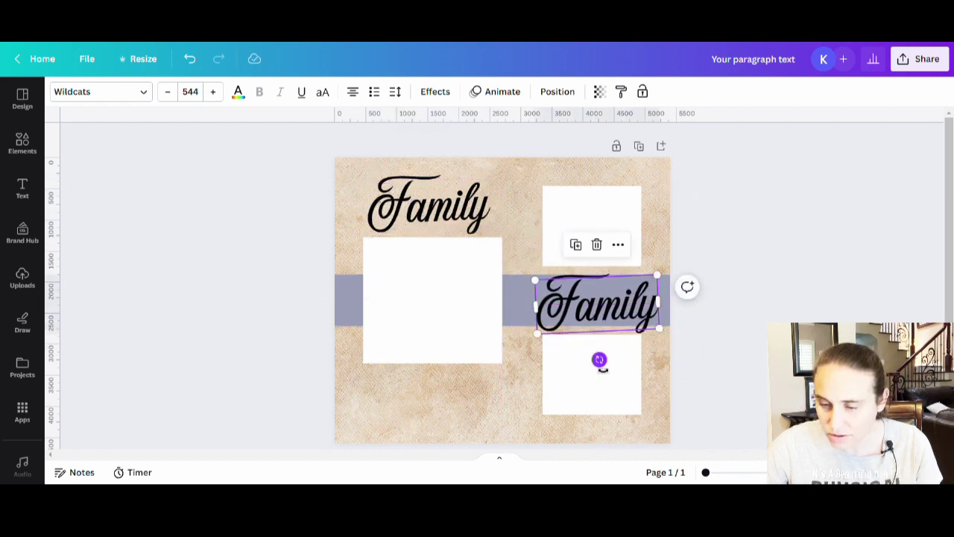
drag(599, 358, 601, 375)
double_click(605, 311)
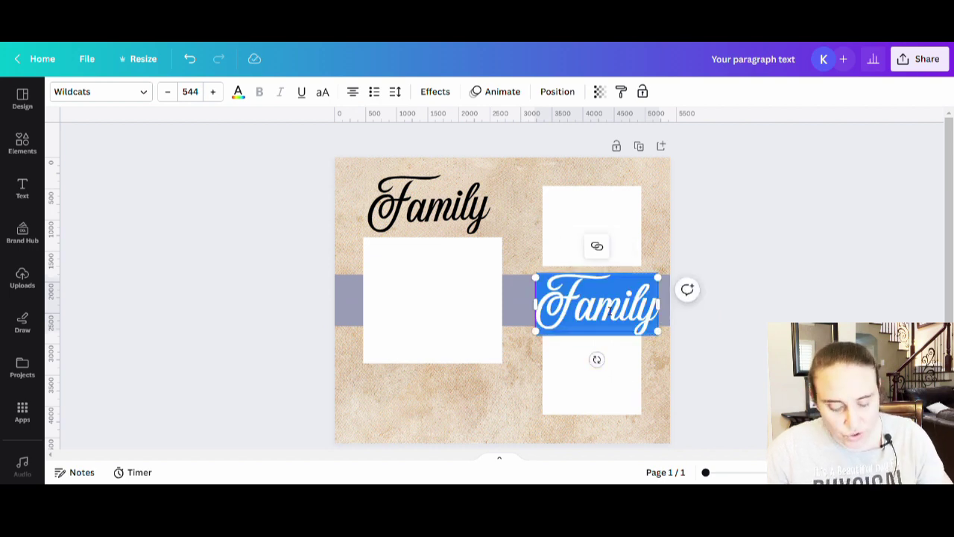
click(739, 301)
click(616, 317)
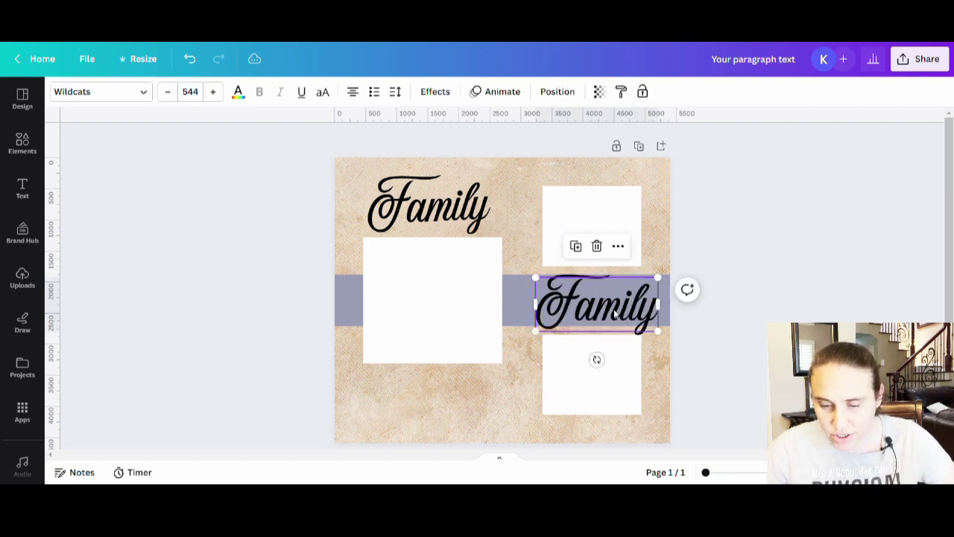
- Place another "Family" copy, tilted slightly counterclockwise, below the large left rectangle and center the original heading above the rectangle
drag(615, 317, 455, 419)
drag(453, 417, 452, 417)
drag(441, 215, 450, 210)
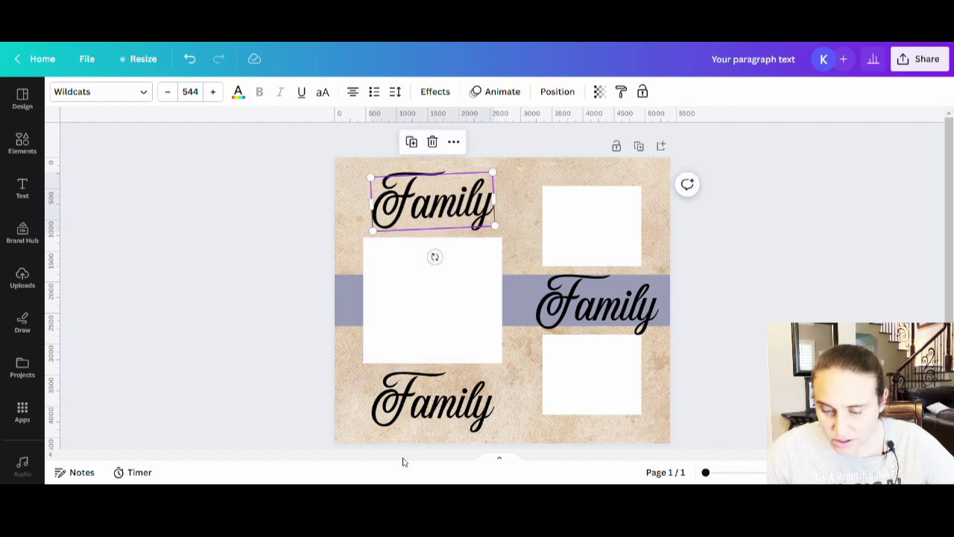
click(422, 417)
drag(524, 403, 528, 403)
click(742, 260)
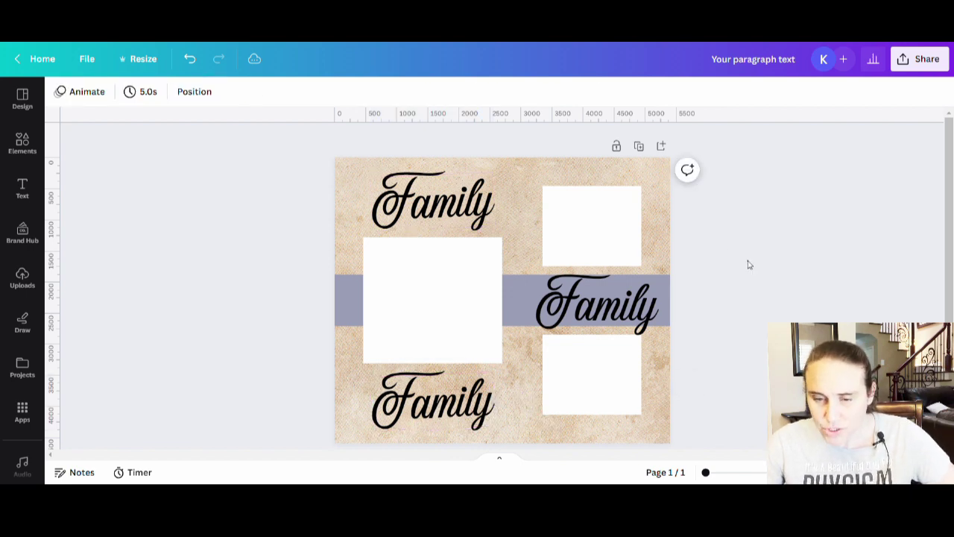
- Replace the text on the band with "Love", reduce it to size 422 and center it between the right-hand rectangles
click(602, 322)
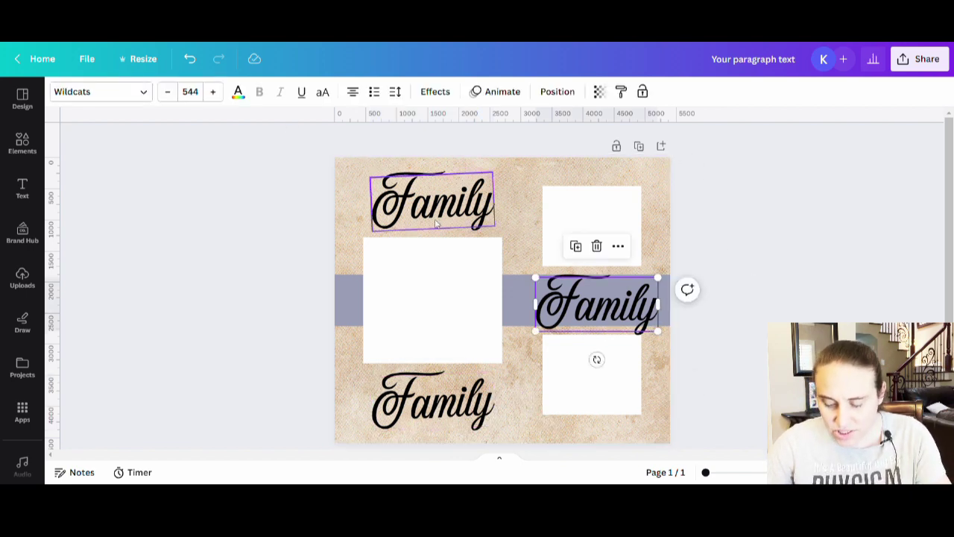
double_click(593, 304)
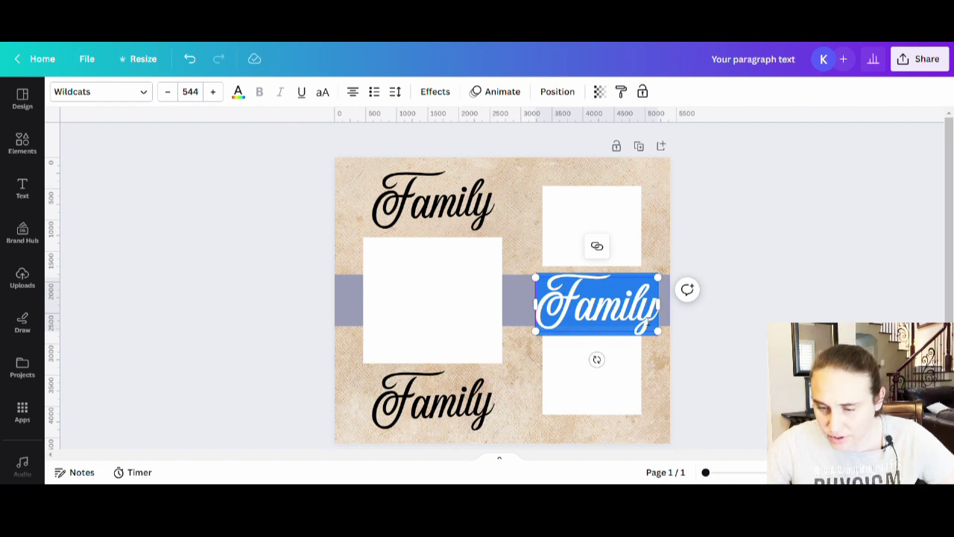
text(Love)
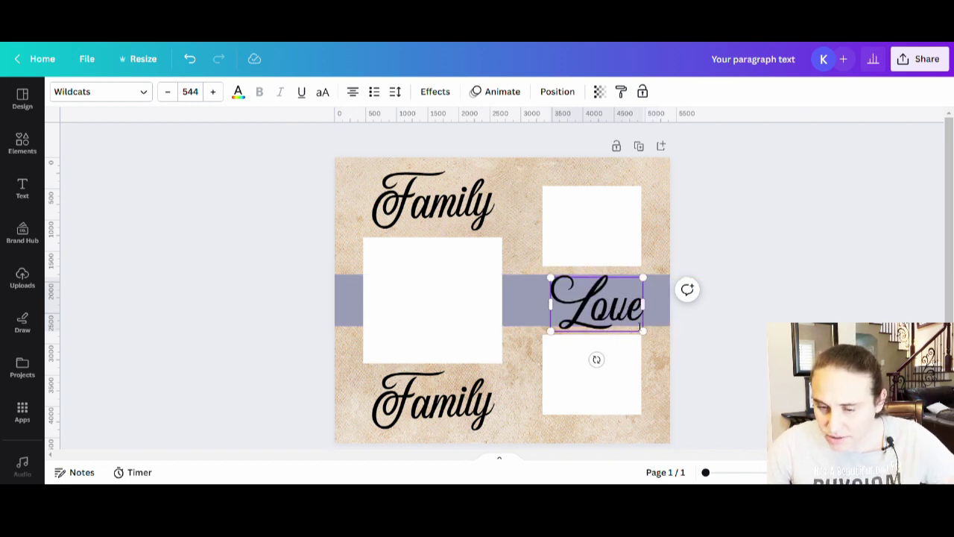
drag(648, 336, 630, 299)
click(771, 300)
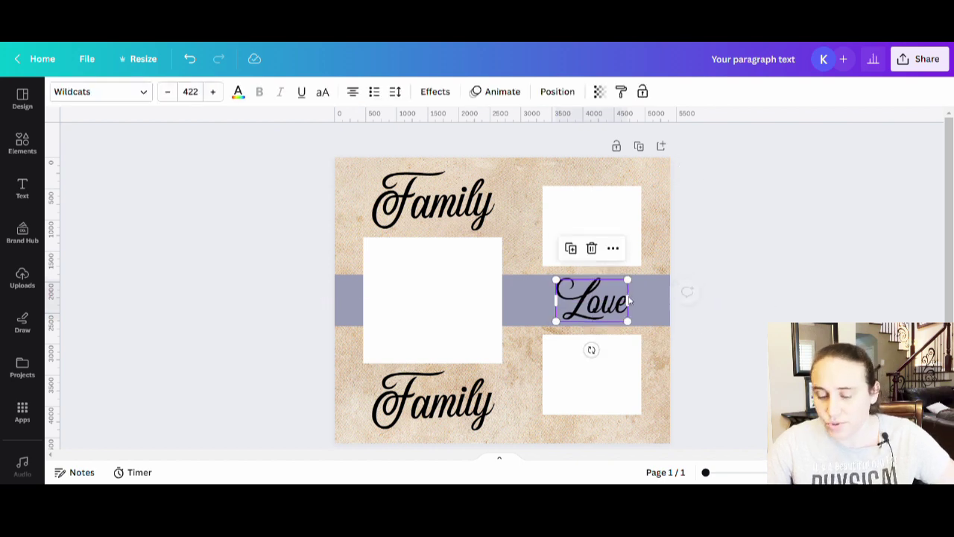
click(756, 298)
- Replace the "Family" copy below the large left rectangle with "xoxo"
click(503, 413)
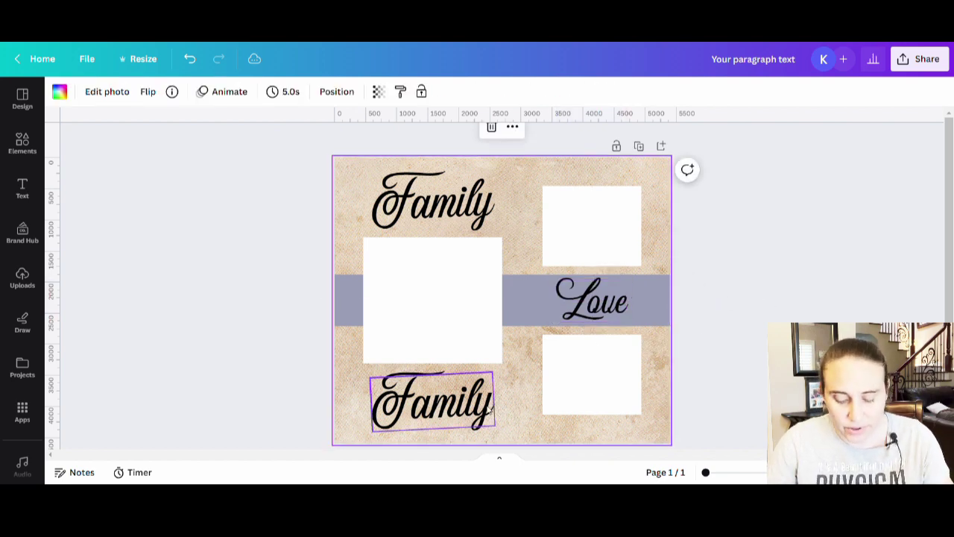
click(491, 410)
double_click(489, 409)
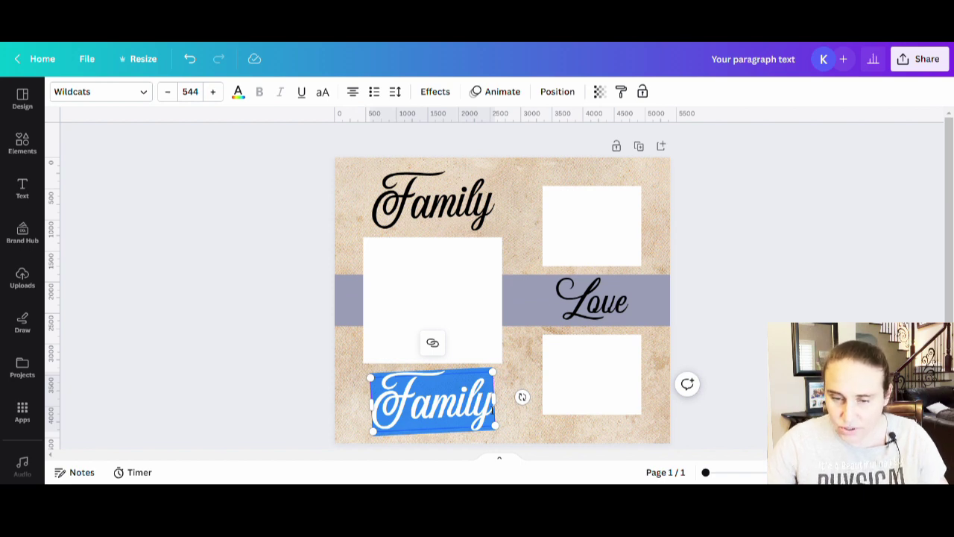
text(xoxo)
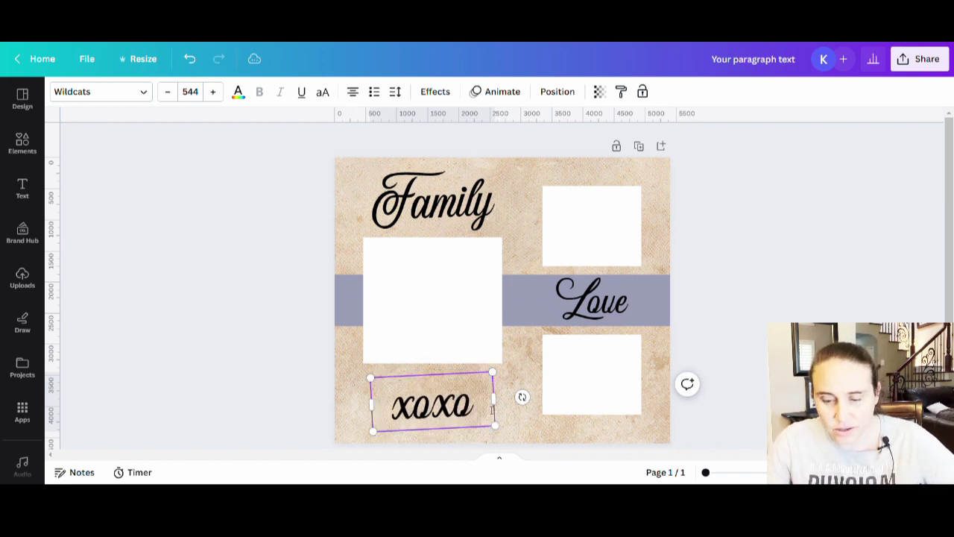
click(808, 262)
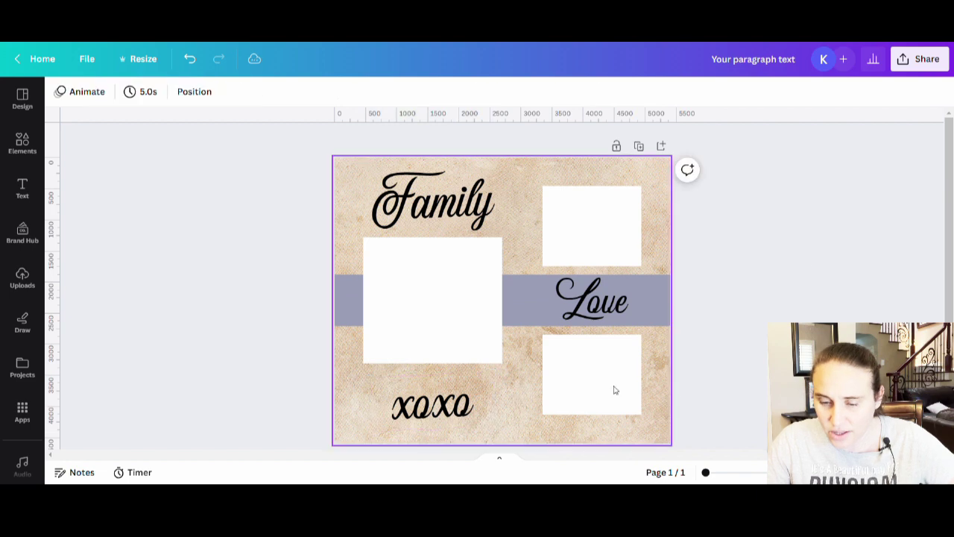
- Enlarge the "xoxo" text to font size 805 and position it just below the large left rectangle
click(450, 411)
drag(501, 379, 562, 358)
key(Escape)
drag(519, 398, 487, 404)
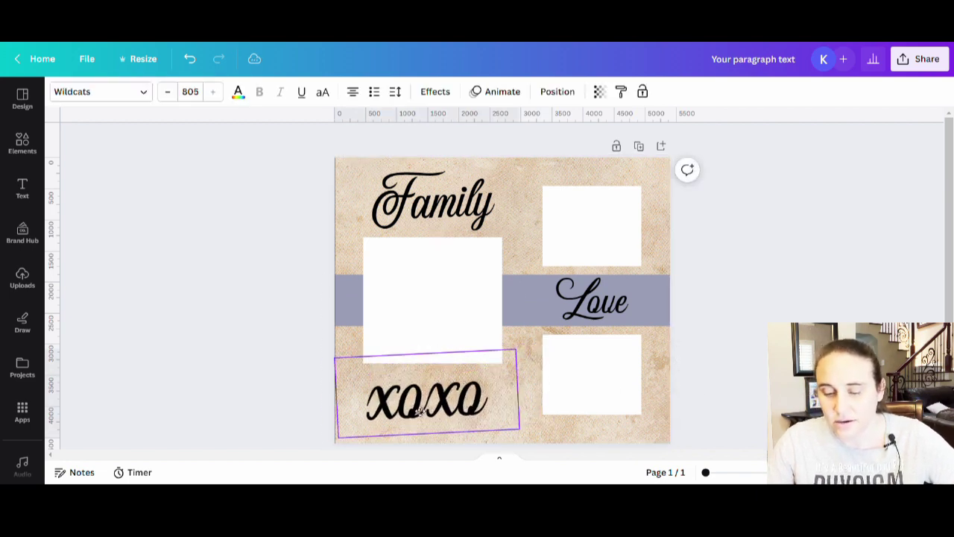
key(Escape)
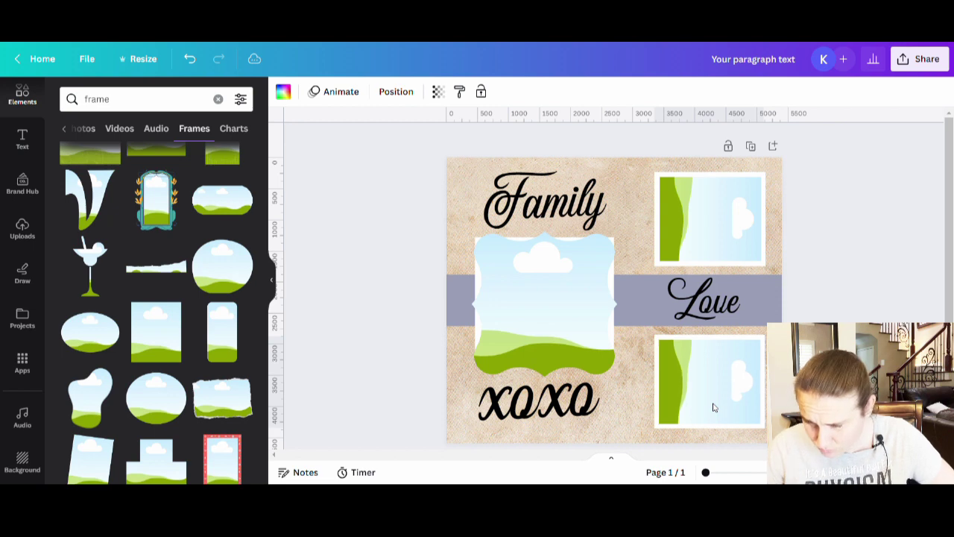
drag(714, 407, 714, 407)
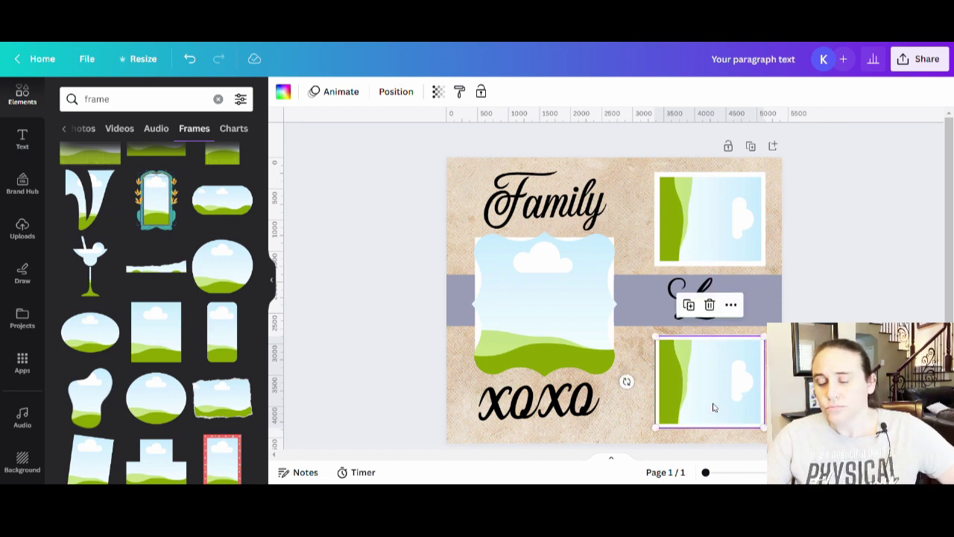
click(832, 317)
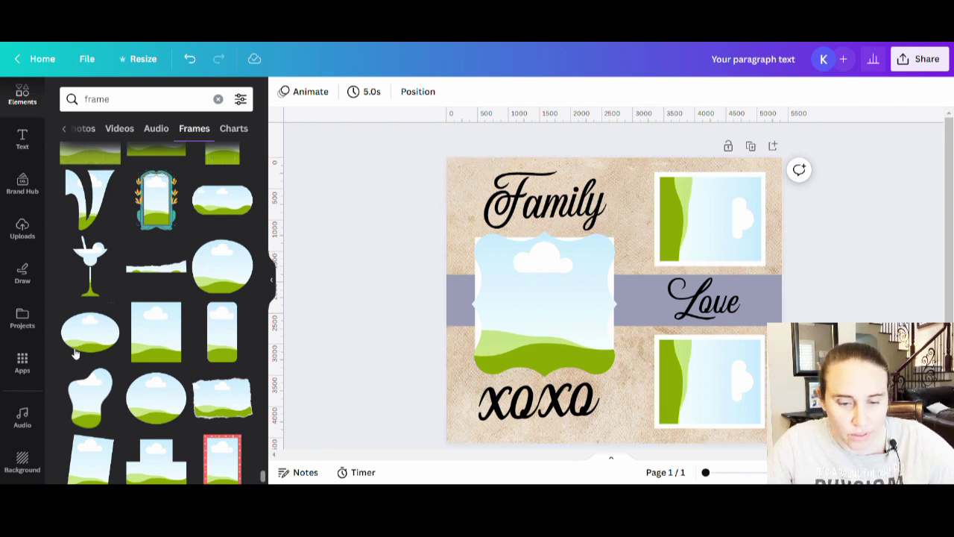
scroll(172, 221, down, 4)
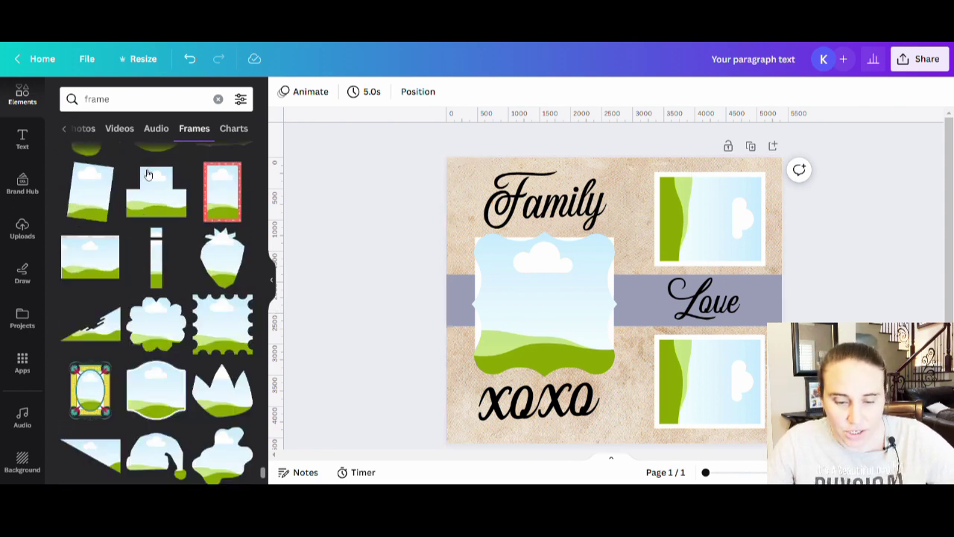
- Remove the white rectangle behind the large ornate frame, centering the frame vertically on the band, and nudge the "Family" heading up and left
scroll(147, 174, down, 3)
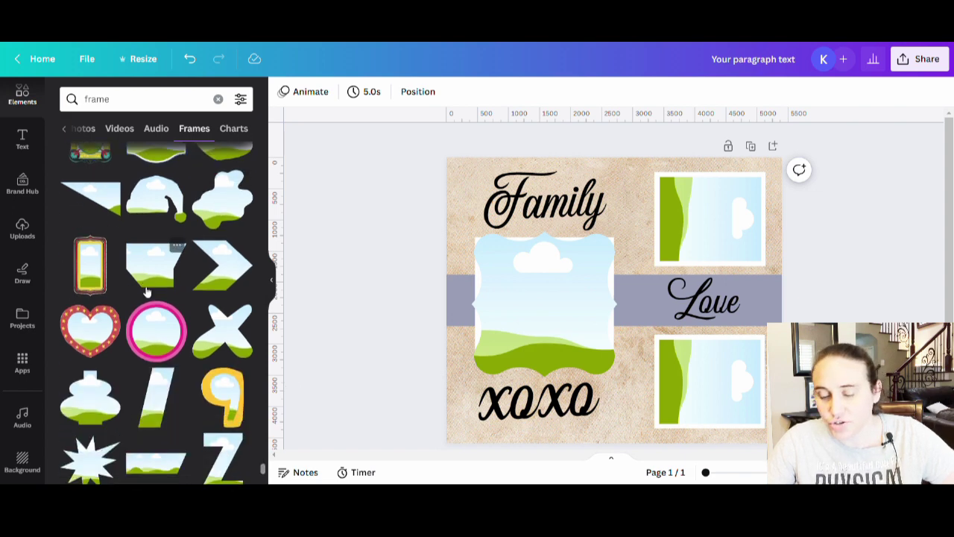
scroll(147, 292, down, 2)
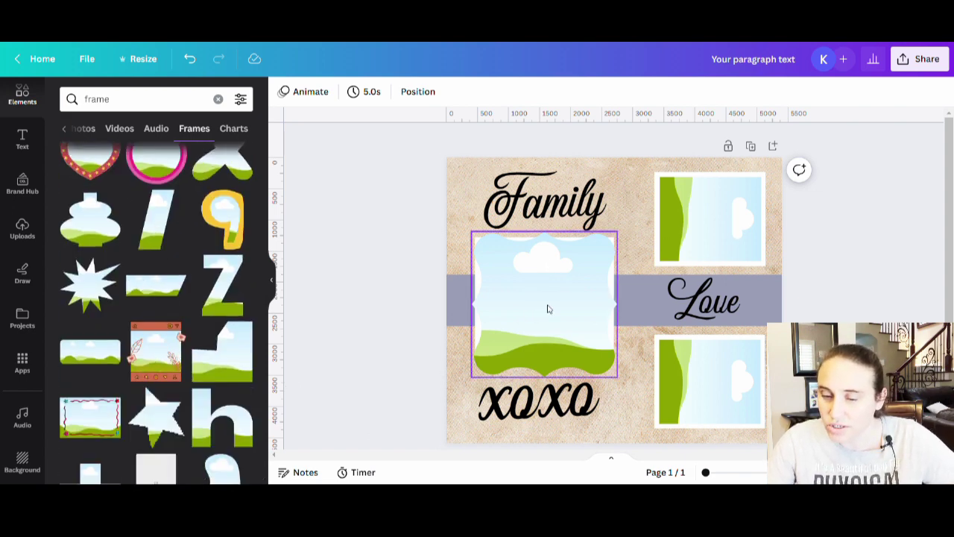
drag(548, 308, 529, 318)
click(527, 320)
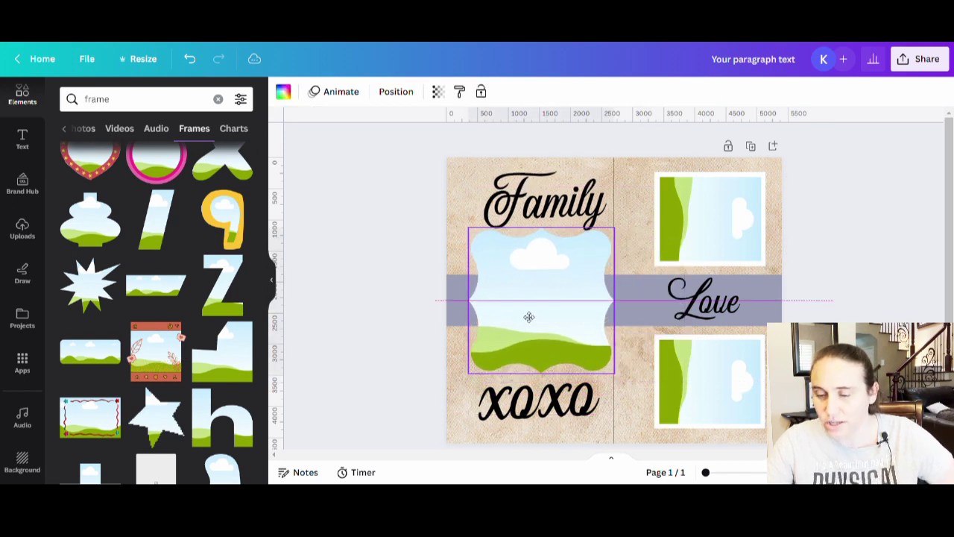
click(801, 255)
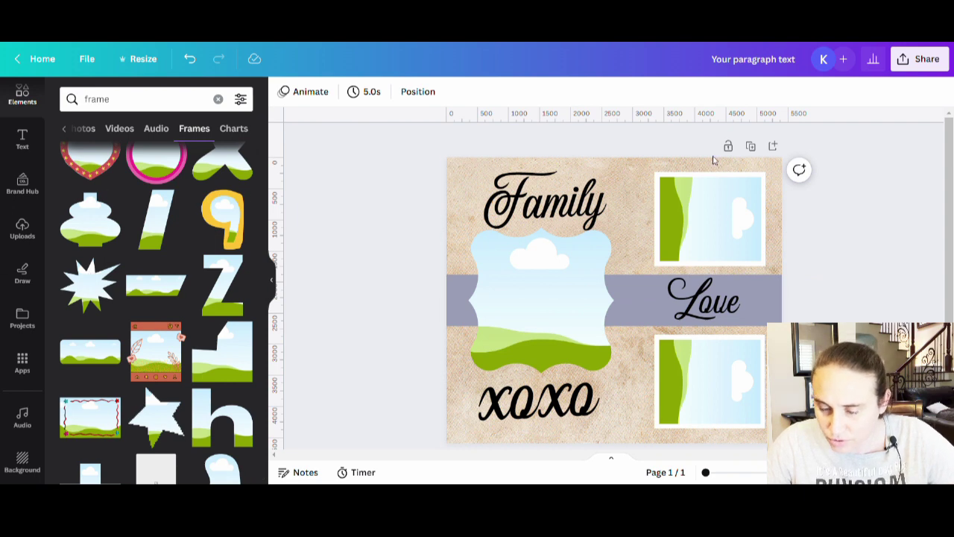
drag(563, 209, 560, 200)
click(868, 261)
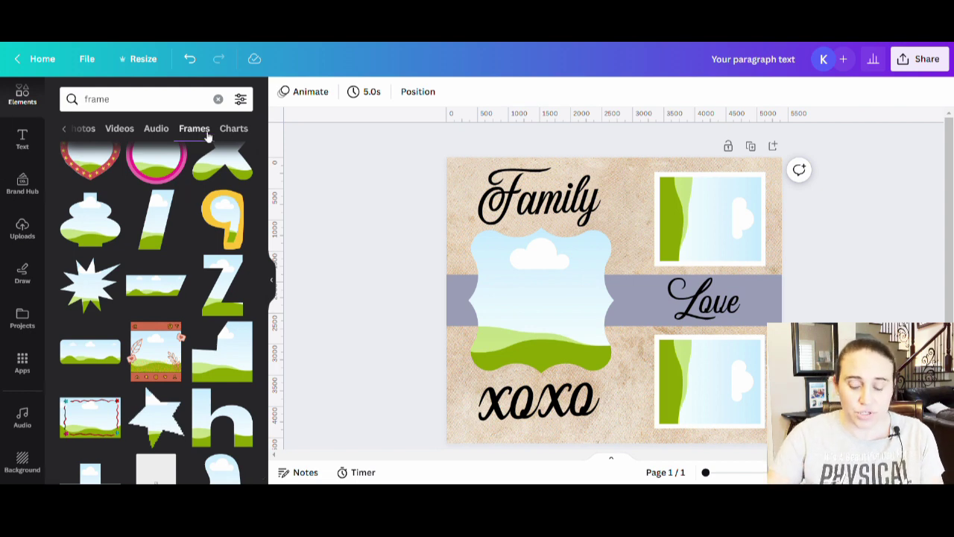
- Search the elements library for "family" and limit the results to photos
click(185, 100)
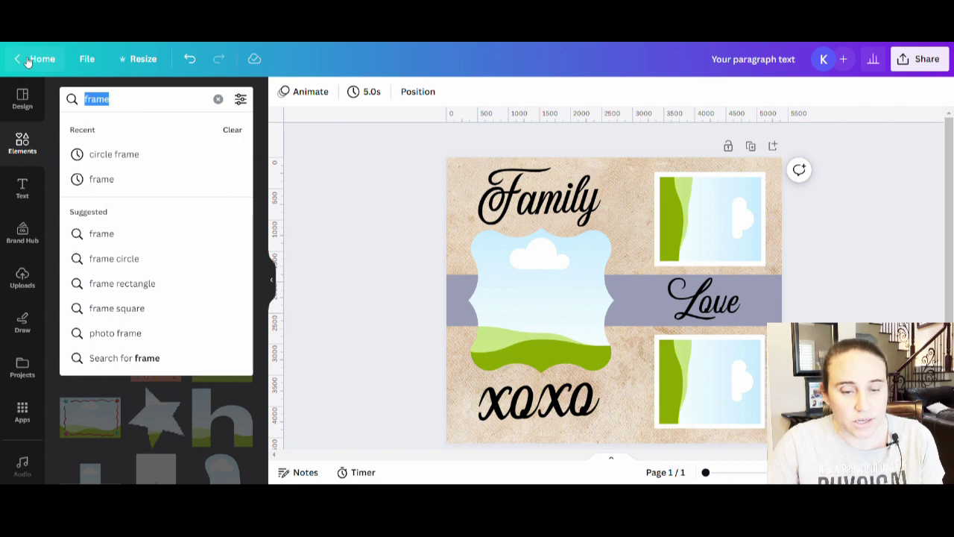
text(family)
key(Return)
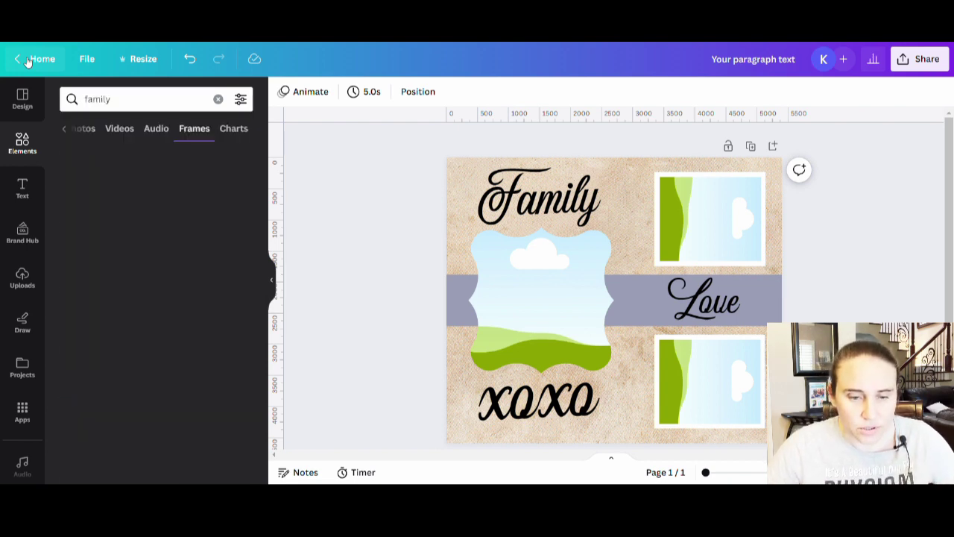
click(66, 131)
click(149, 128)
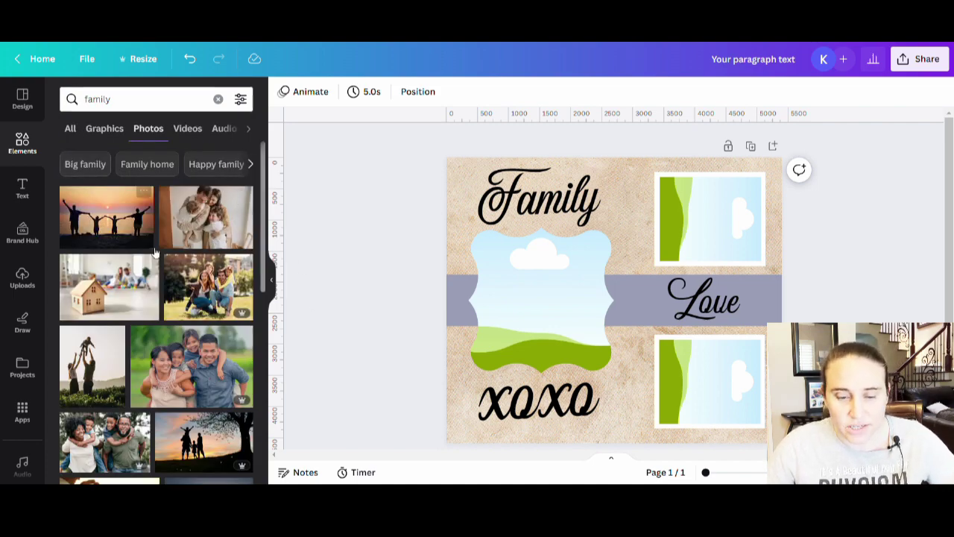
- Find the photo of hands forming a heart around baby feet and place it in the large ornate frame
scroll(155, 254, down, 8)
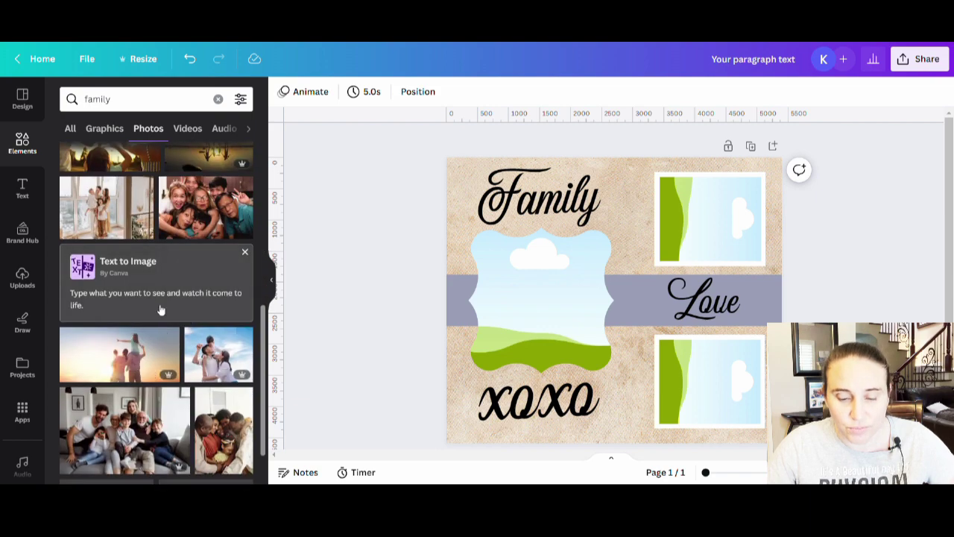
scroll(160, 309, down, 10)
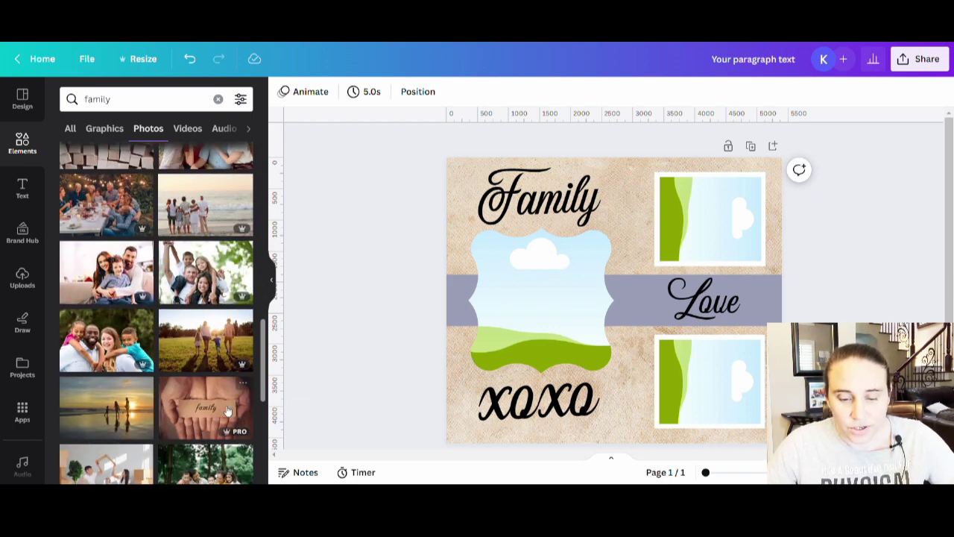
scroll(224, 417, down, 10)
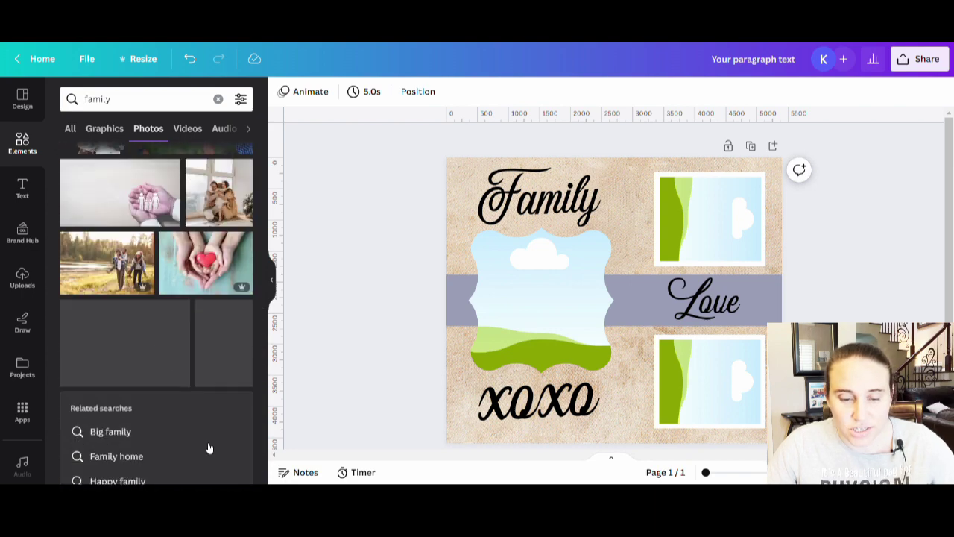
scroll(210, 448, down, 10)
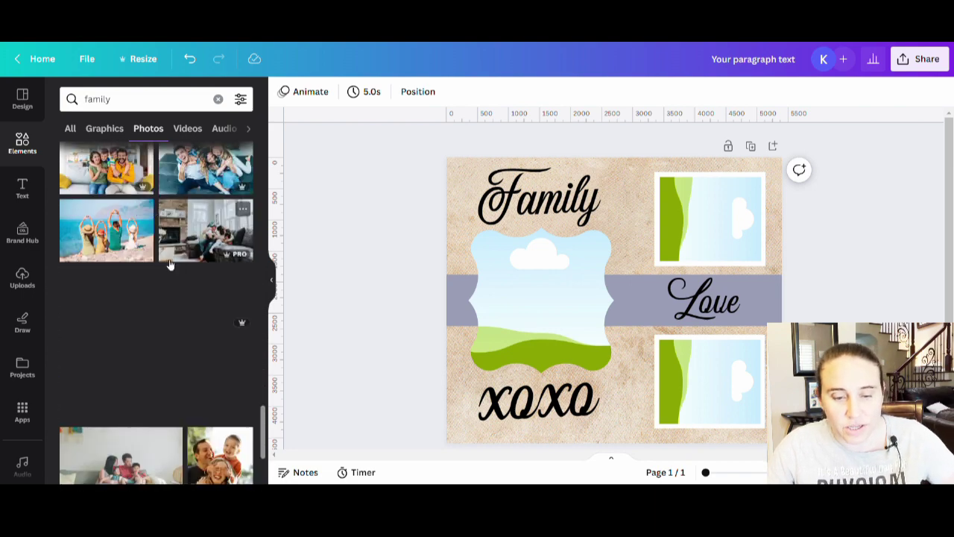
scroll(188, 348, down, 3)
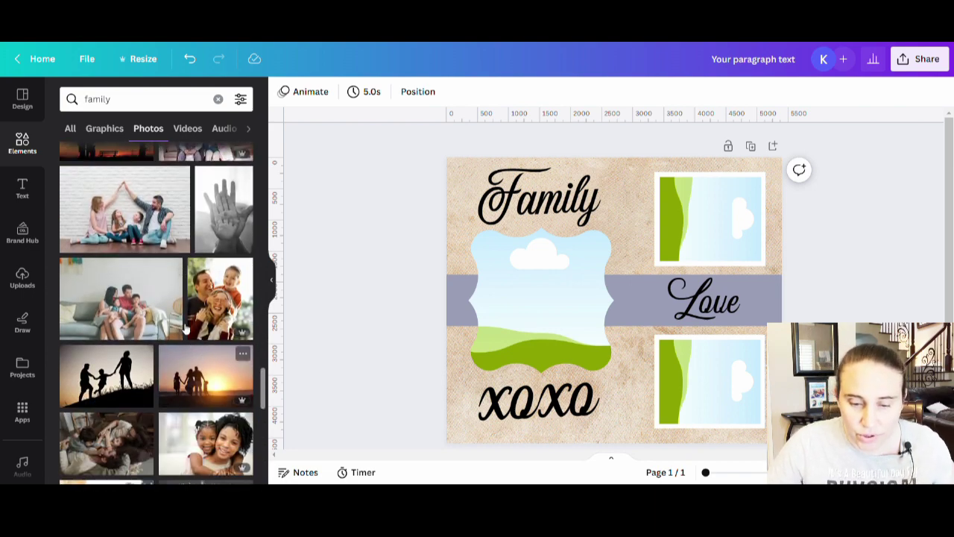
scroll(185, 329, down, 5)
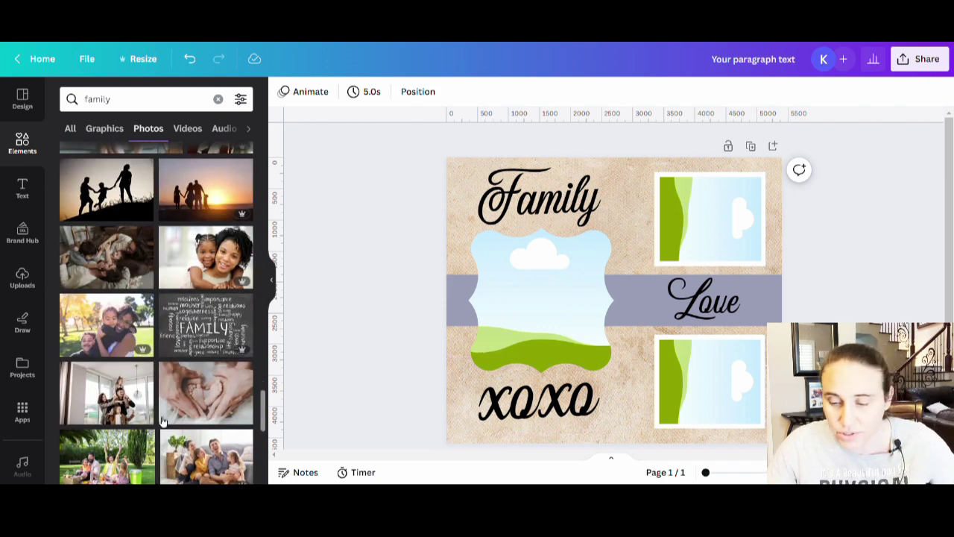
scroll(205, 360, down, 1)
click(208, 334)
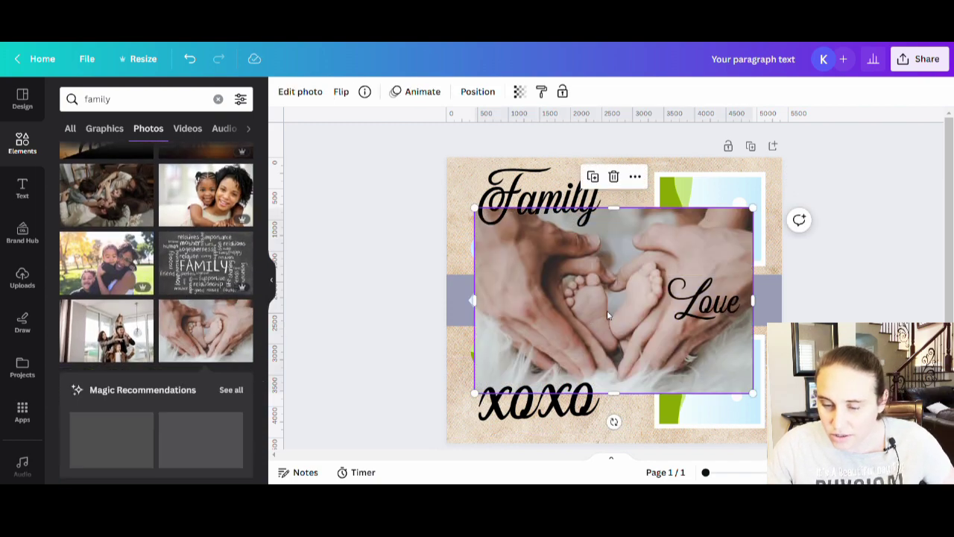
drag(607, 310, 502, 316)
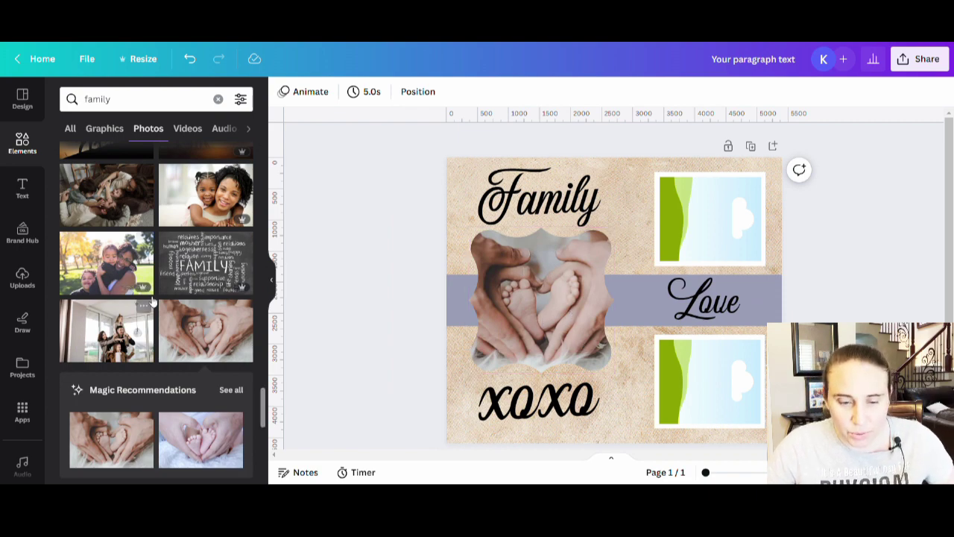
- Fill the upper-right frame with the outdoor photo of a family petting a dog
scroll(152, 301, down, 3)
scroll(199, 281, down, 2)
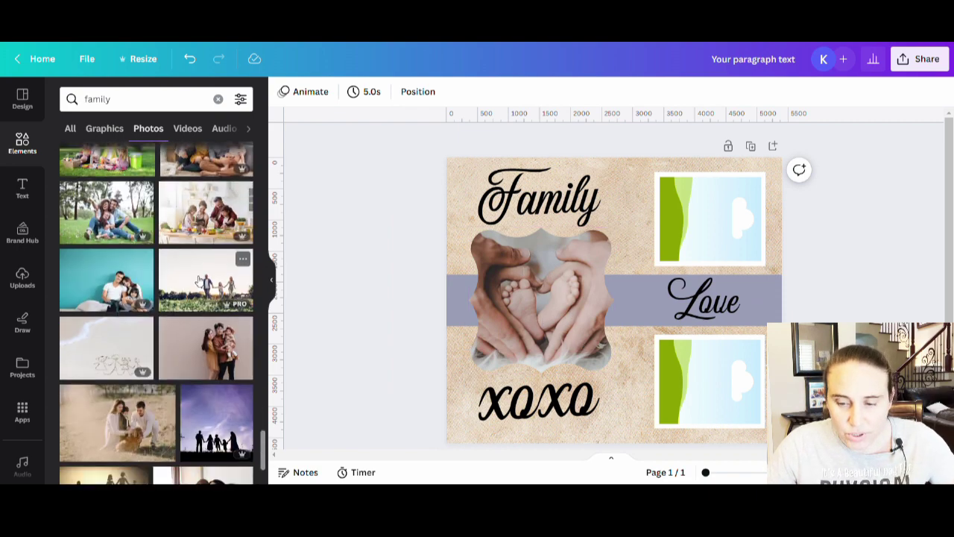
scroll(199, 280, down, 4)
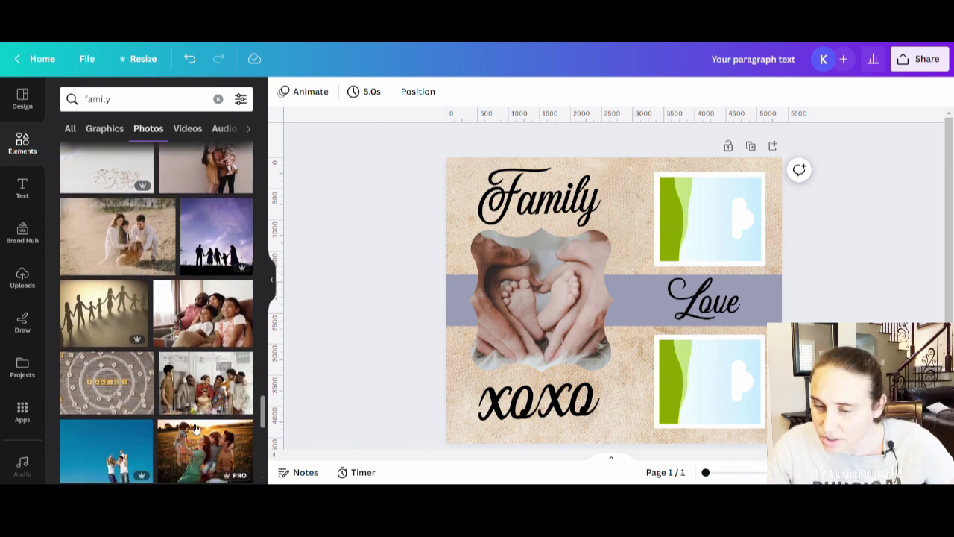
click(126, 252)
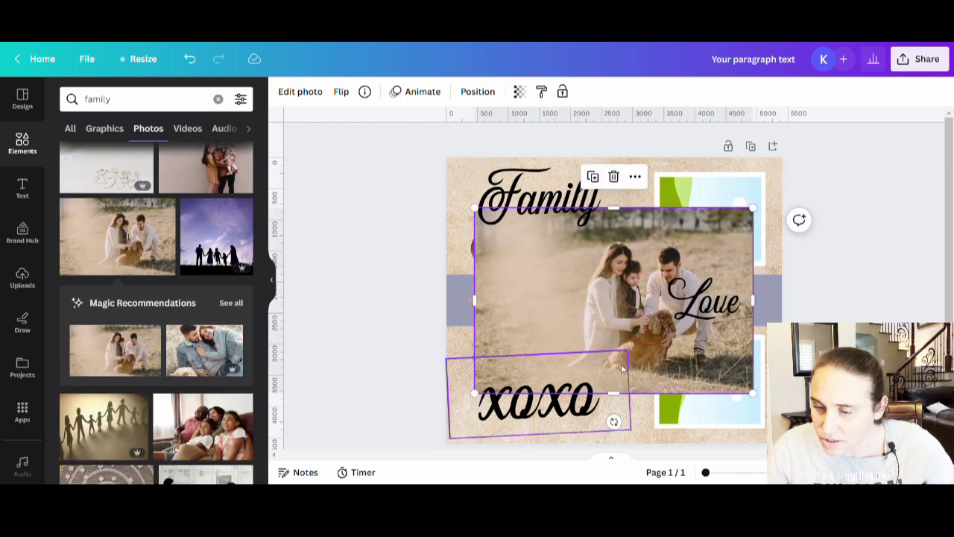
drag(631, 354, 750, 247)
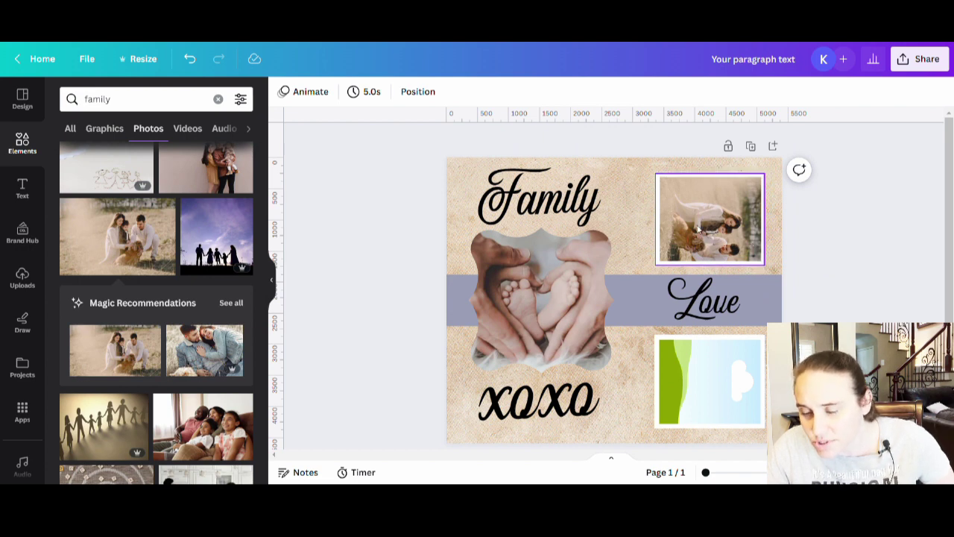
- Delete the upper-right frame together with its sideways photo, keeping the white rectangle behind it
click(699, 228)
drag(626, 217, 677, 228)
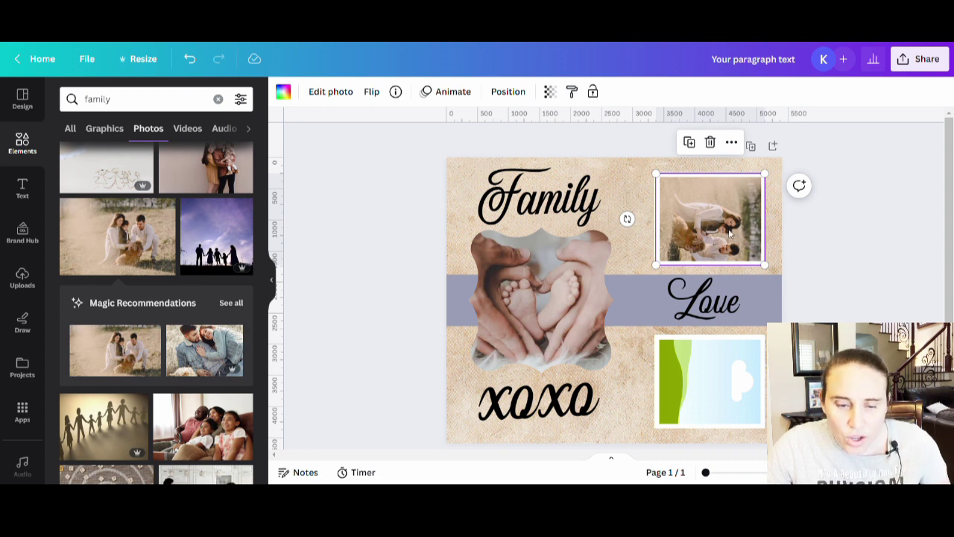
key(Delete)
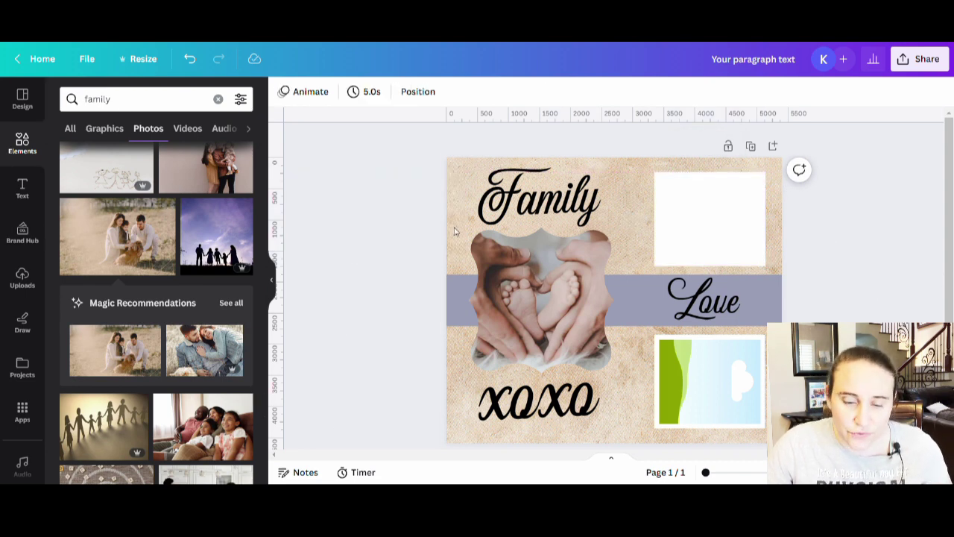
- Add the family-with-dog photo directly to the page, crop it closely around the family and shrink it to fit the upper-right rectangle
click(149, 257)
drag(707, 232, 659, 187)
drag(652, 360, 650, 343)
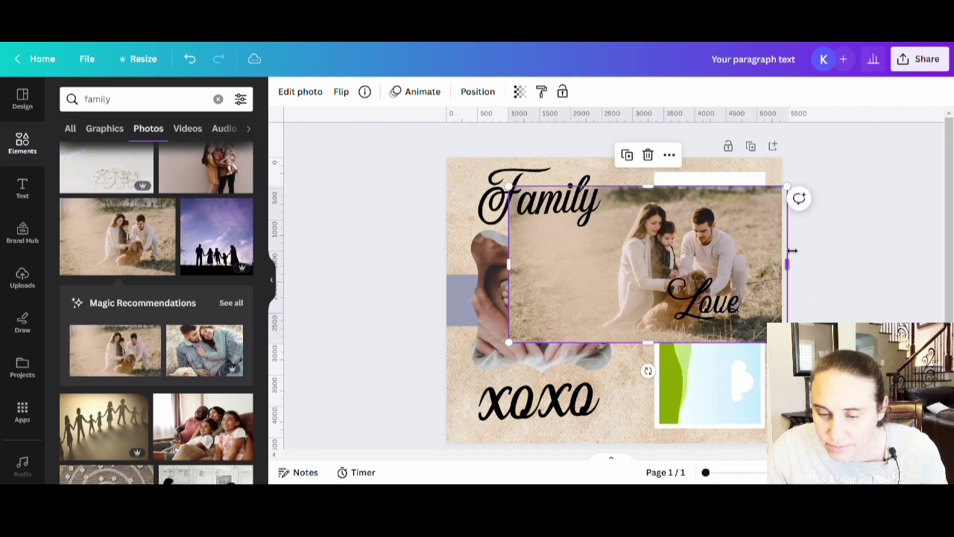
drag(787, 270, 775, 277)
drag(510, 264, 596, 269)
drag(596, 344, 686, 289)
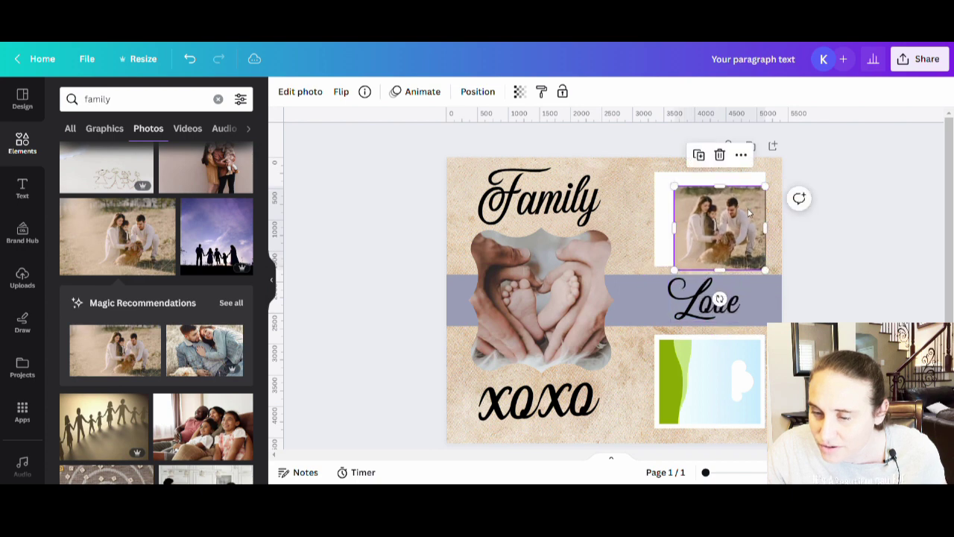
- Center the cropped family-with-dog photo on the upper-right white rectangle and enlarge it to leave a narrow white border
mouse_move(739, 231)
mouse_down()
mouse_move(723, 228)
mouse_move(763, 228)
mouse_move(757, 221)
mouse_move(727, 237)
mouse_up()
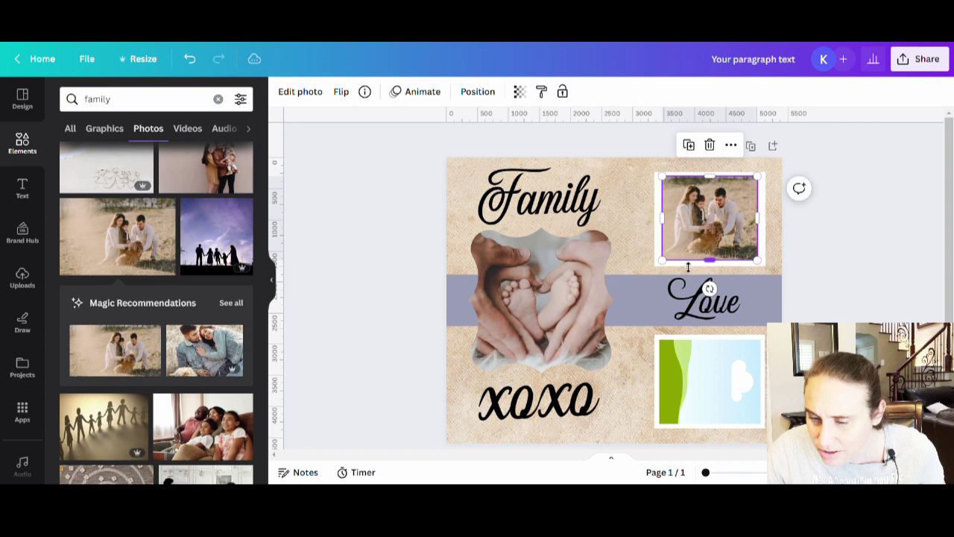
drag(669, 266, 656, 267)
key(Escape)
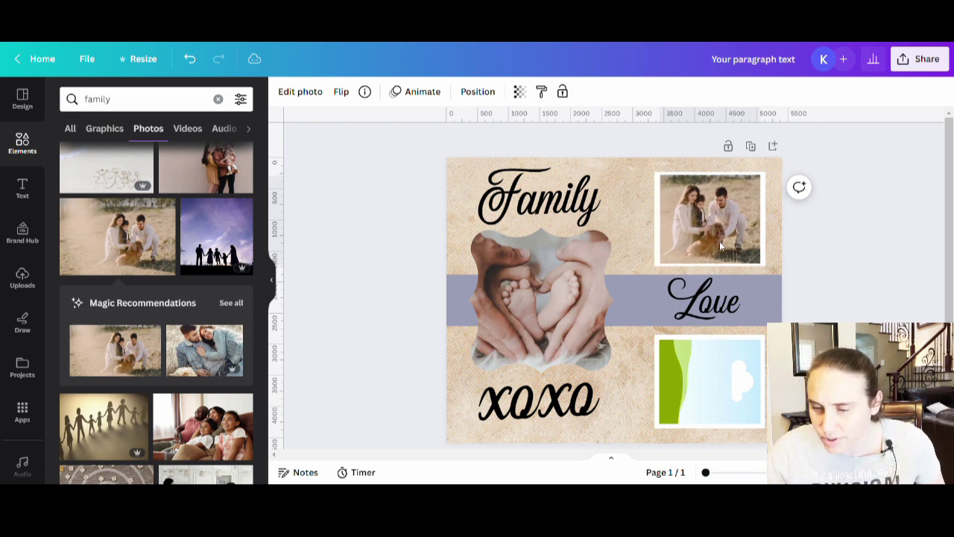
click(720, 246)
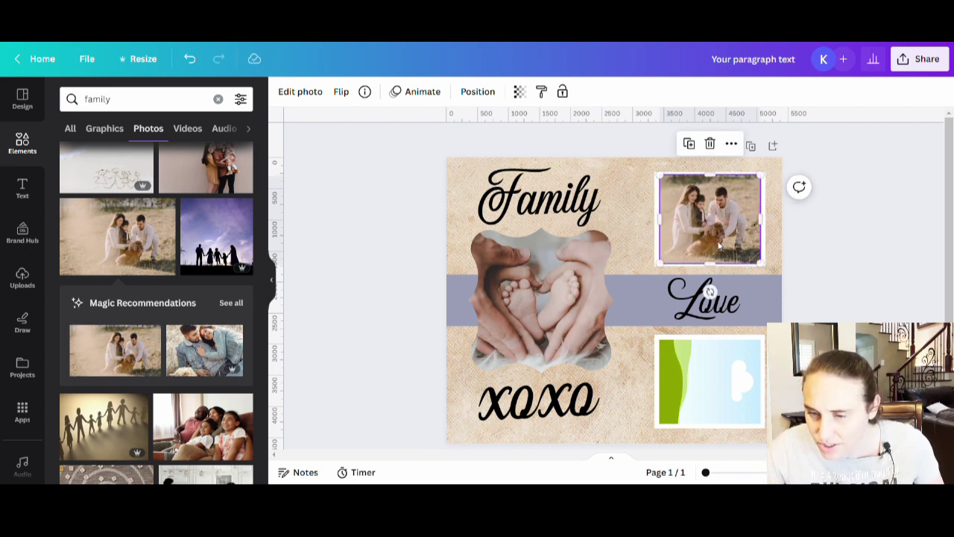
drag(666, 227, 666, 227)
click(868, 252)
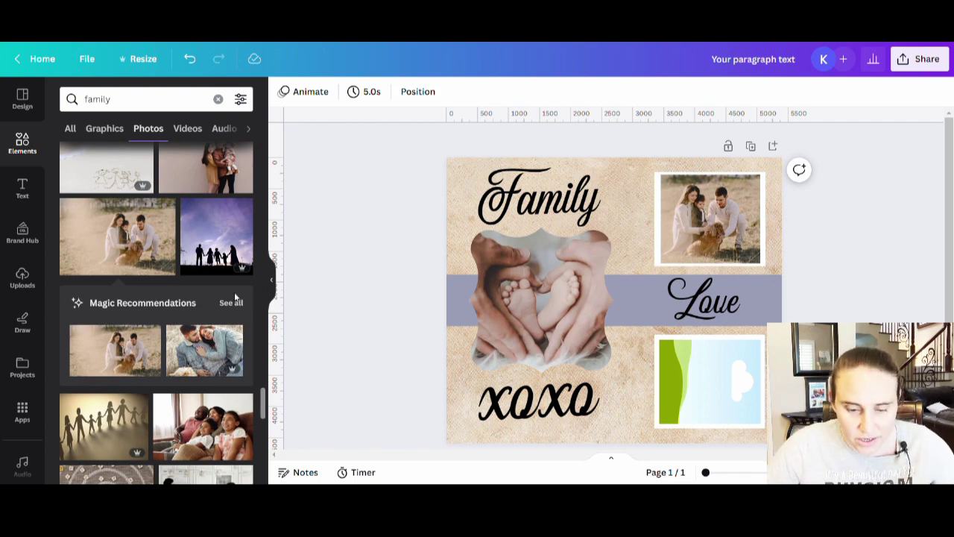
- Delete the lower-right placeholder frame, keeping its white rectangle, and add the family photo with the man in sunglasses hugging a girl and woman
scroll(160, 350, down, 5)
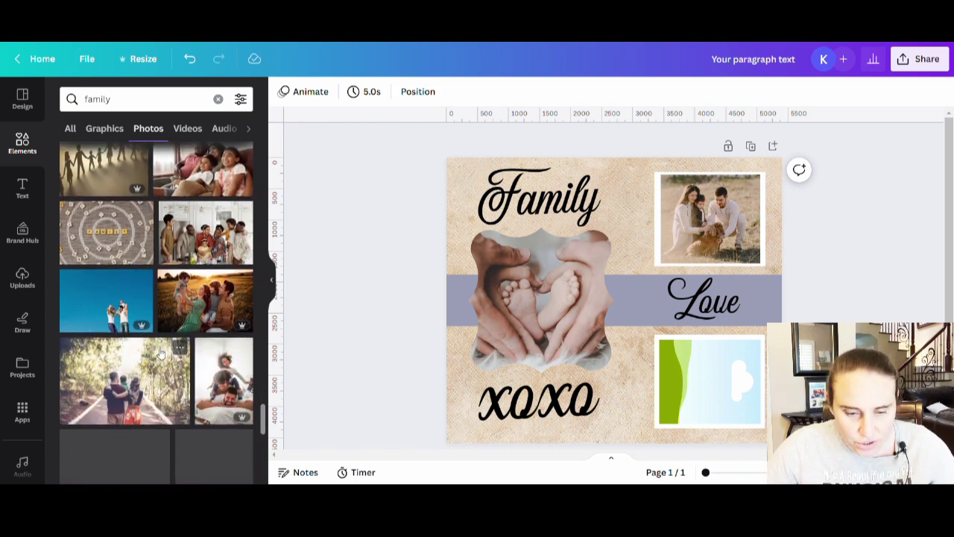
drag(160, 353, 737, 373)
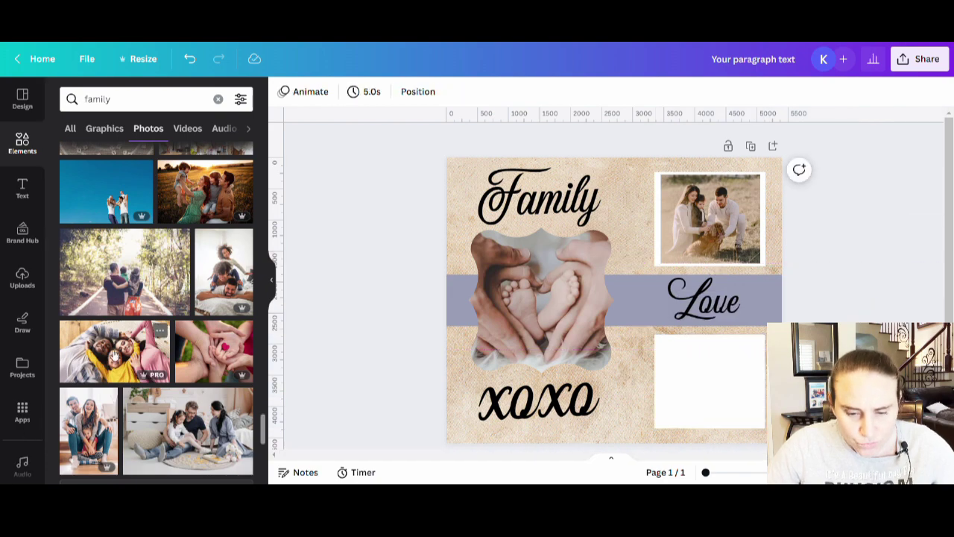
scroll(114, 356, down, 7)
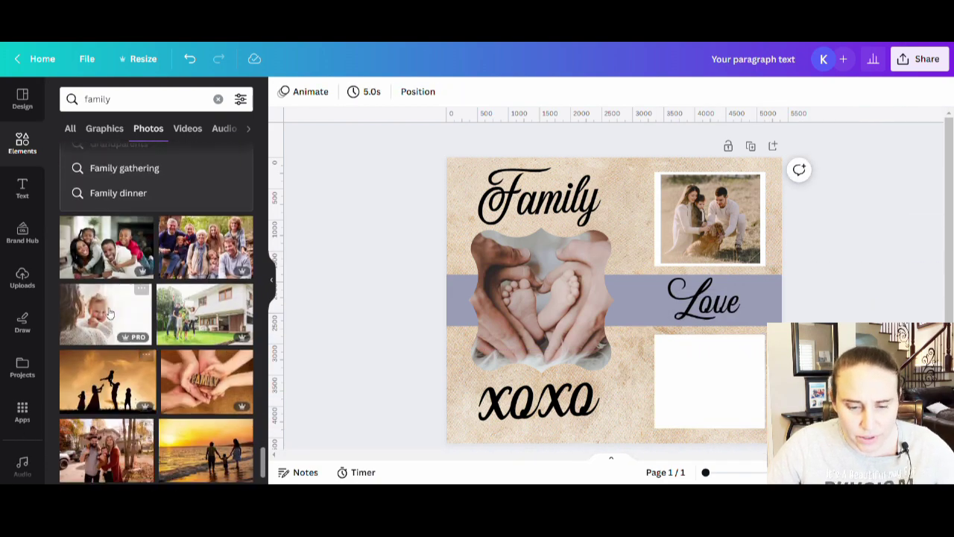
scroll(109, 313, down, 5)
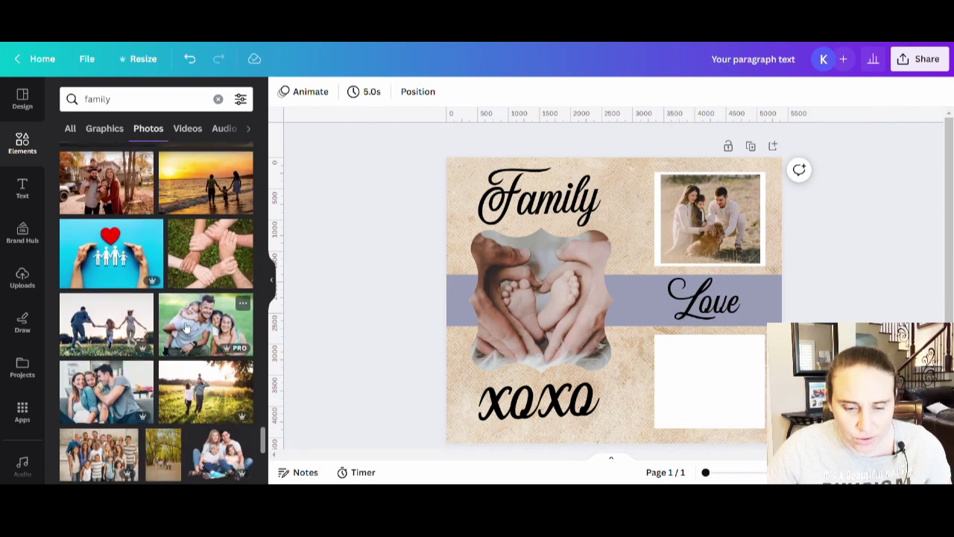
scroll(185, 328, down, 8)
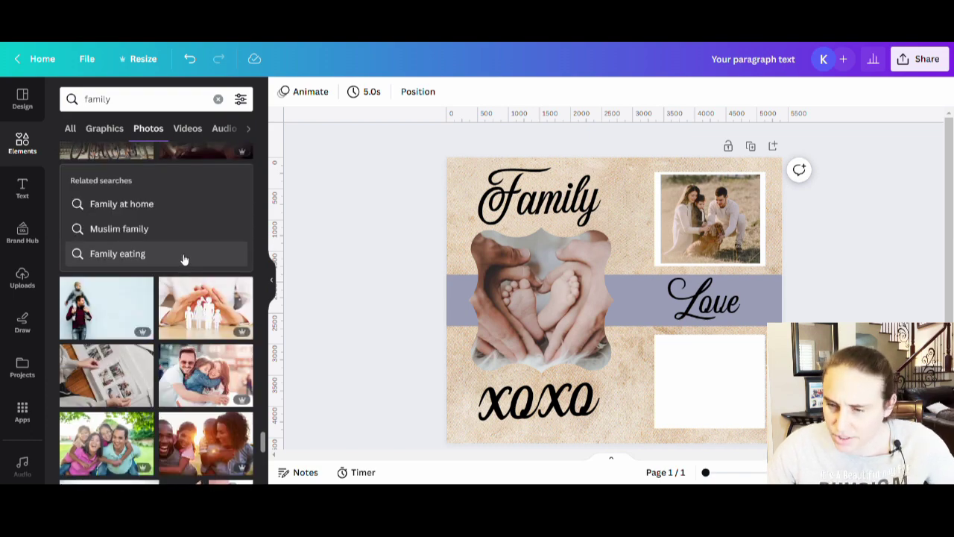
click(206, 372)
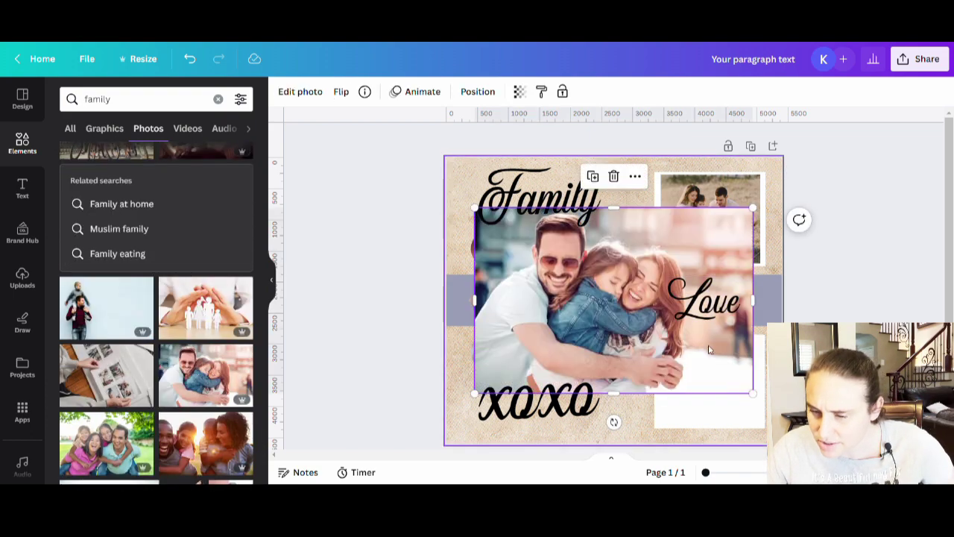
- Move the hugging-family photo toward the lower-right corner of the blanket and crop away its empty right side
drag(710, 350, 825, 423)
mouse_move(753, 410)
mouse_down()
mouse_move(730, 422)
mouse_move(749, 398)
mouse_up()
scroll(758, 392, down, 2)
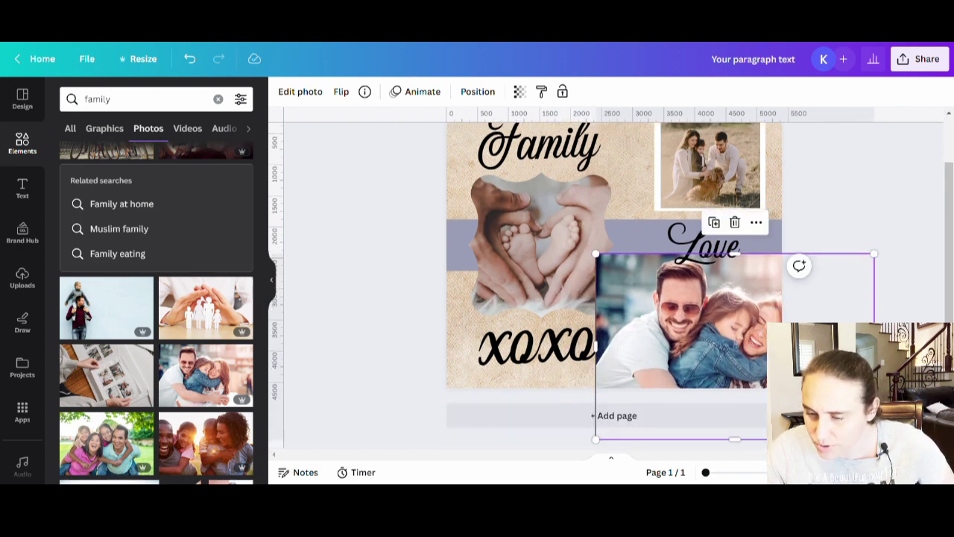
drag(874, 347, 808, 347)
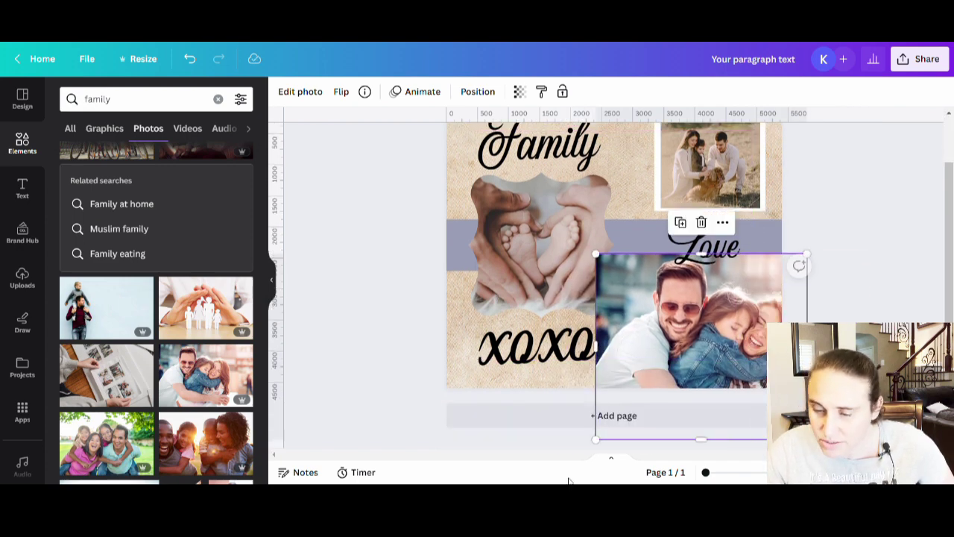
- Shrink the hugging-family photo and center it on the lower-right white rectangle, leaving a narrow white border
drag(606, 447, 713, 349)
drag(775, 386, 759, 384)
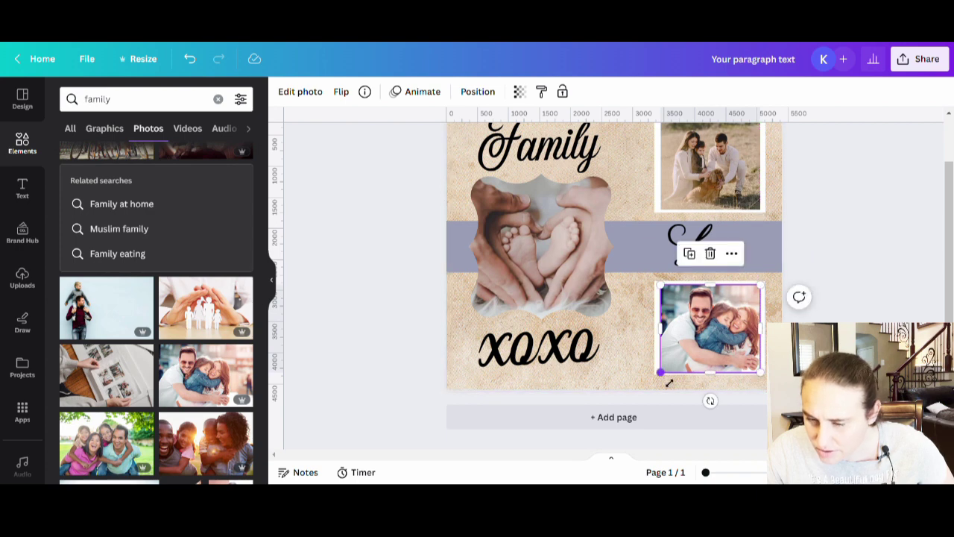
drag(668, 378, 668, 378)
click(709, 398)
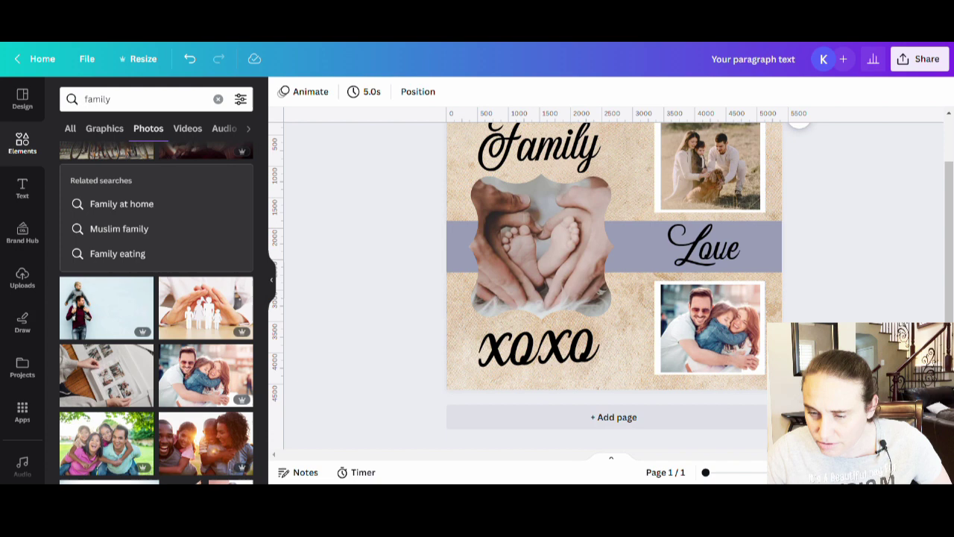
click(754, 359)
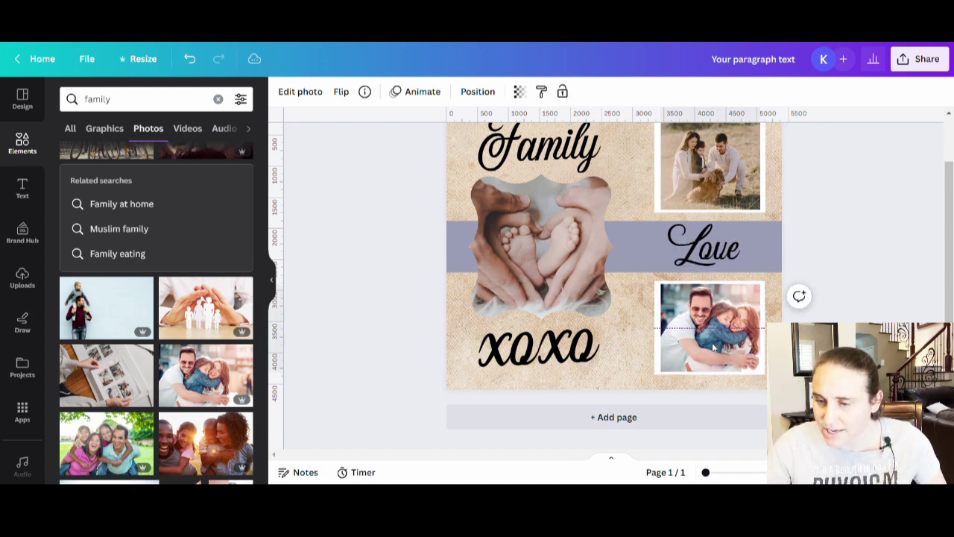
click(866, 267)
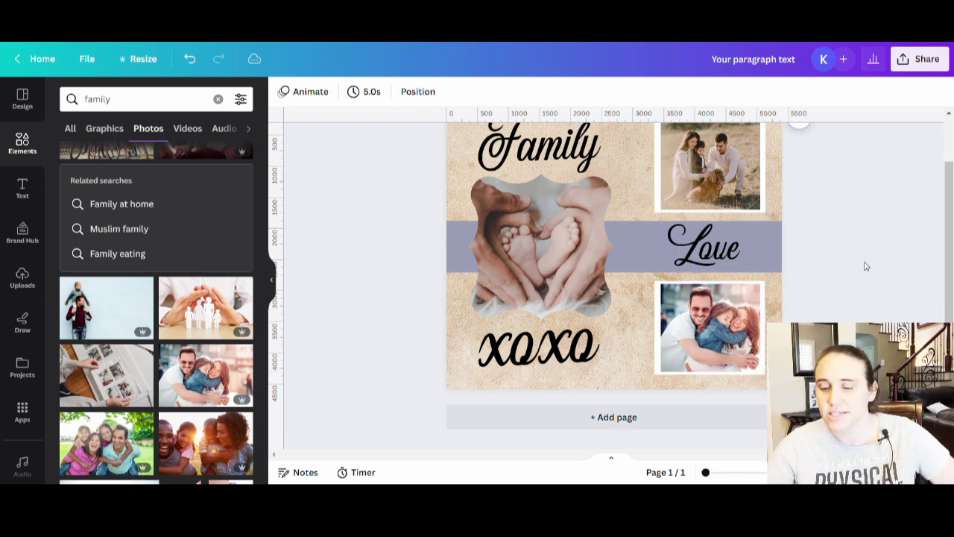
- Set the color of the "Love" text to white, trying light gray as an alternative
scroll(883, 266, up, 3)
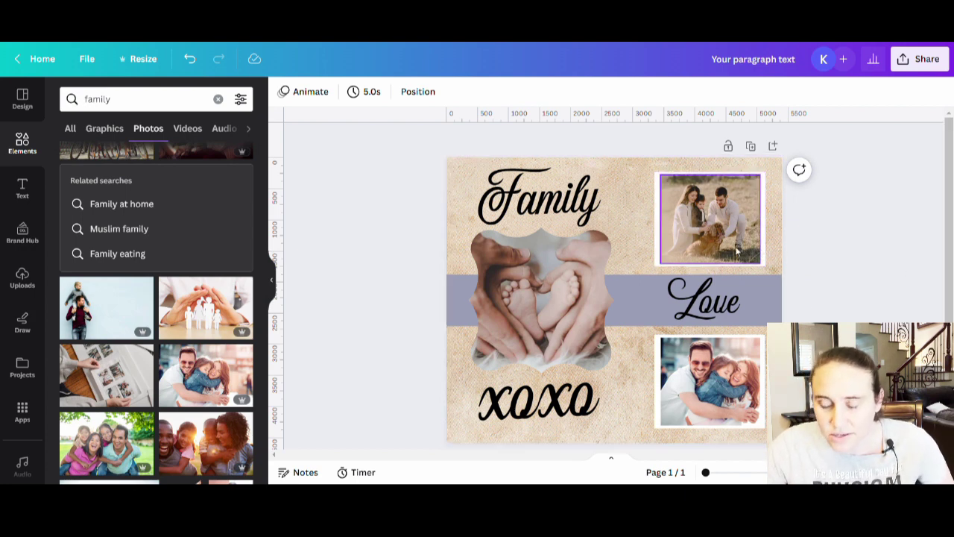
click(680, 310)
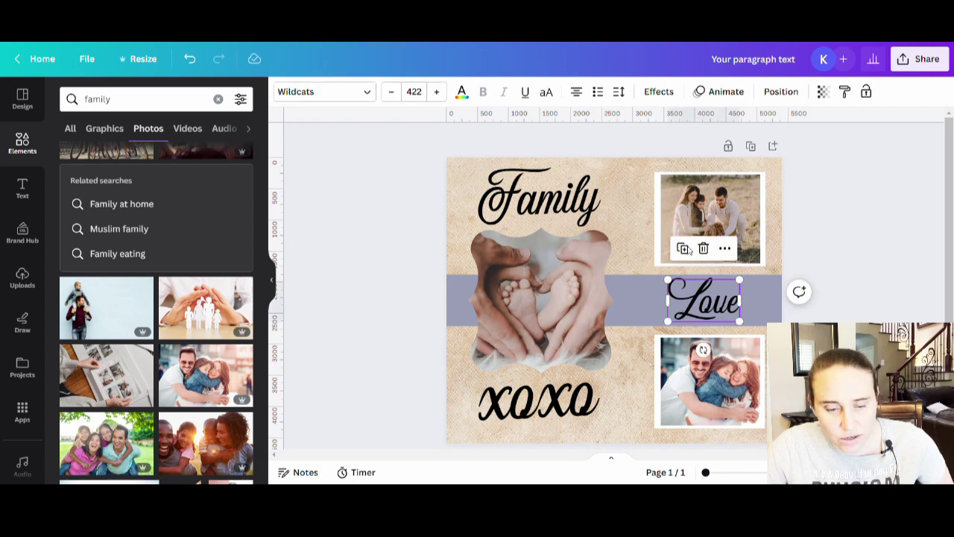
click(463, 91)
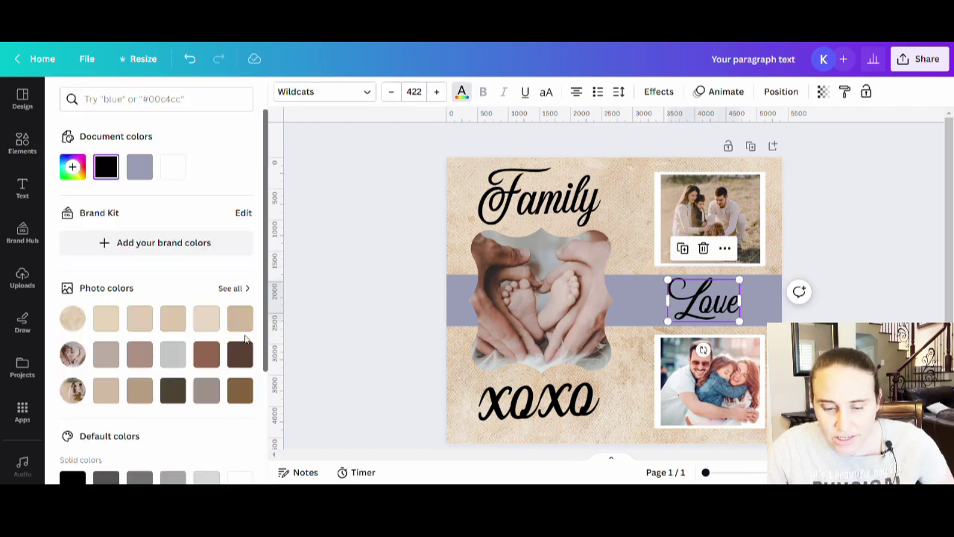
scroll(173, 319, down, 1)
click(240, 422)
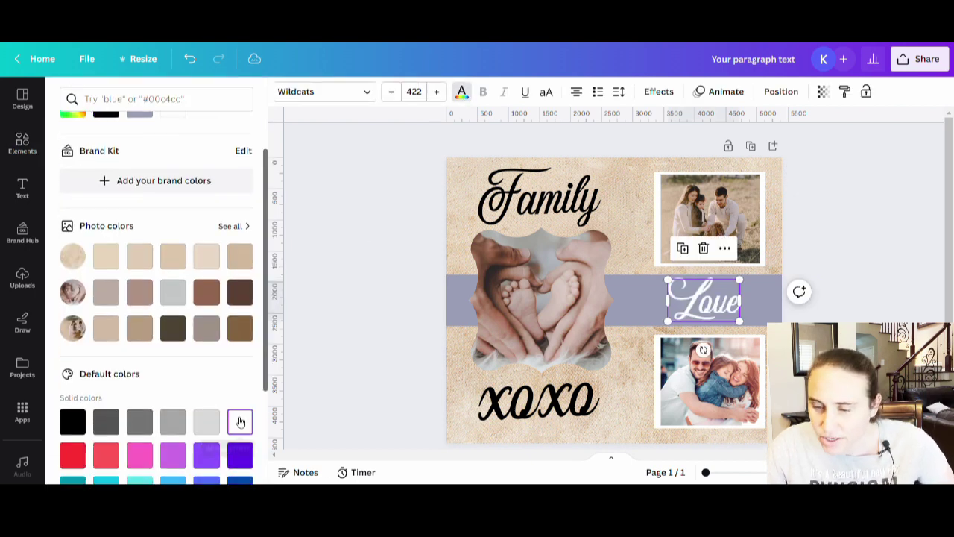
click(208, 424)
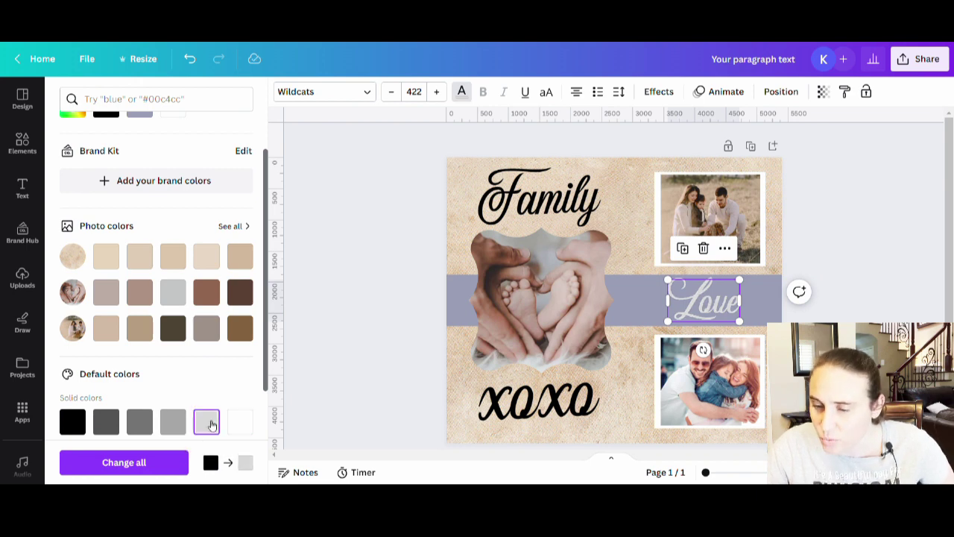
click(237, 428)
key(Escape)
key(Escape)
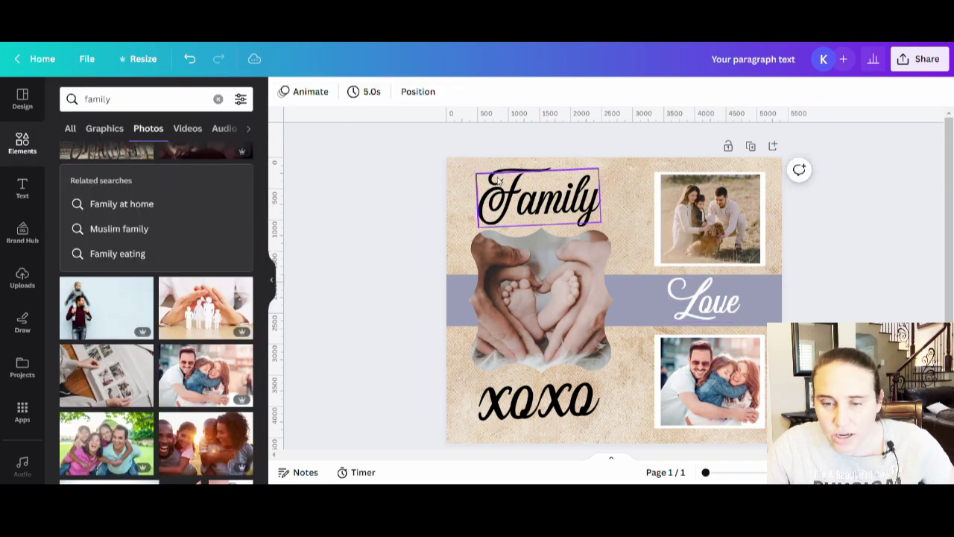
- Recolor the "Family" and "xoxo" texts with the grayish-blue document color used by the band
click(495, 192)
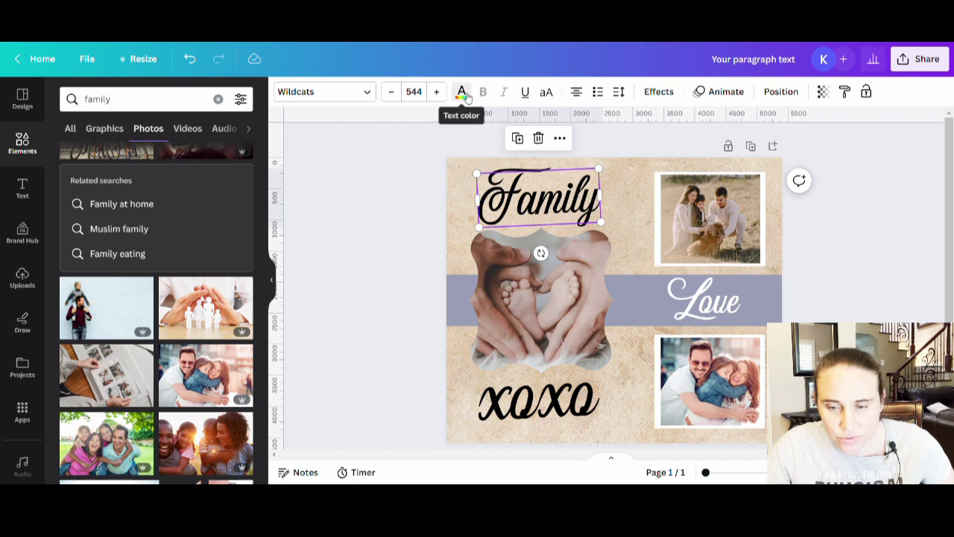
click(461, 93)
click(139, 167)
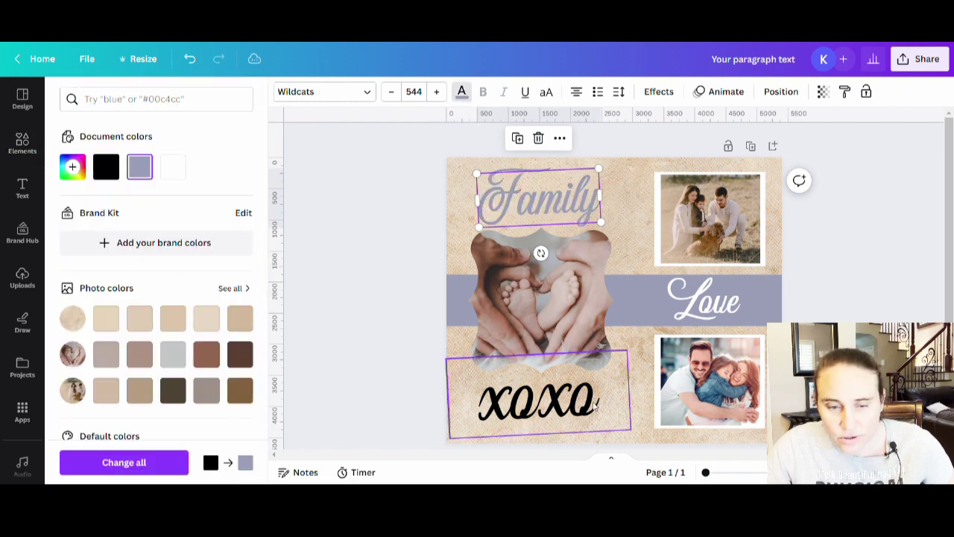
click(595, 405)
click(137, 167)
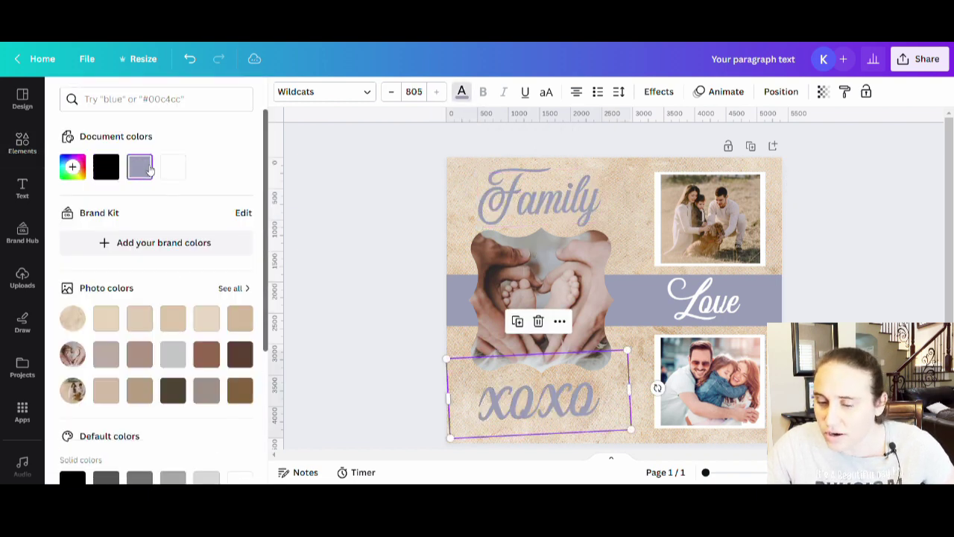
click(811, 248)
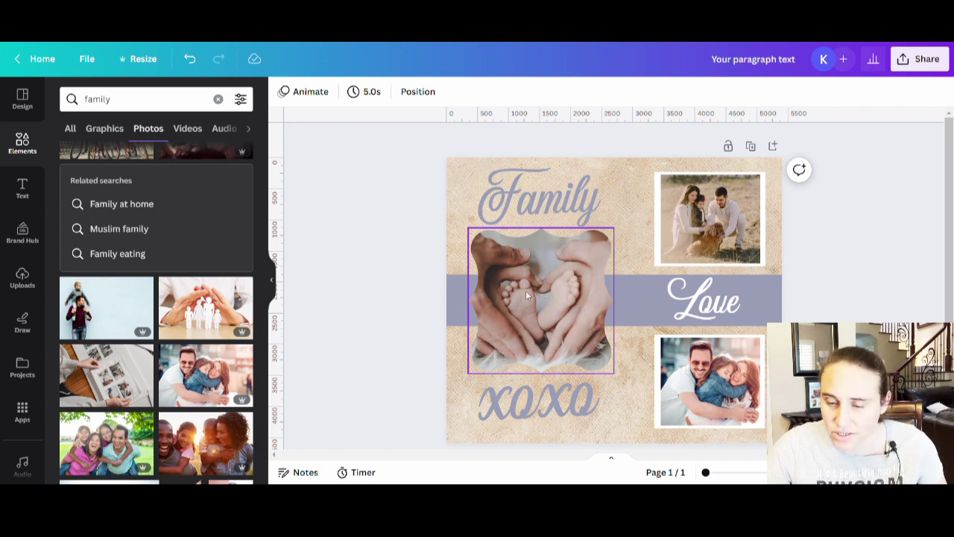
- Delete the ornate frame with its baby-feet photo and add the same baby-feet photo directly to the page
drag(543, 296, 261, 308)
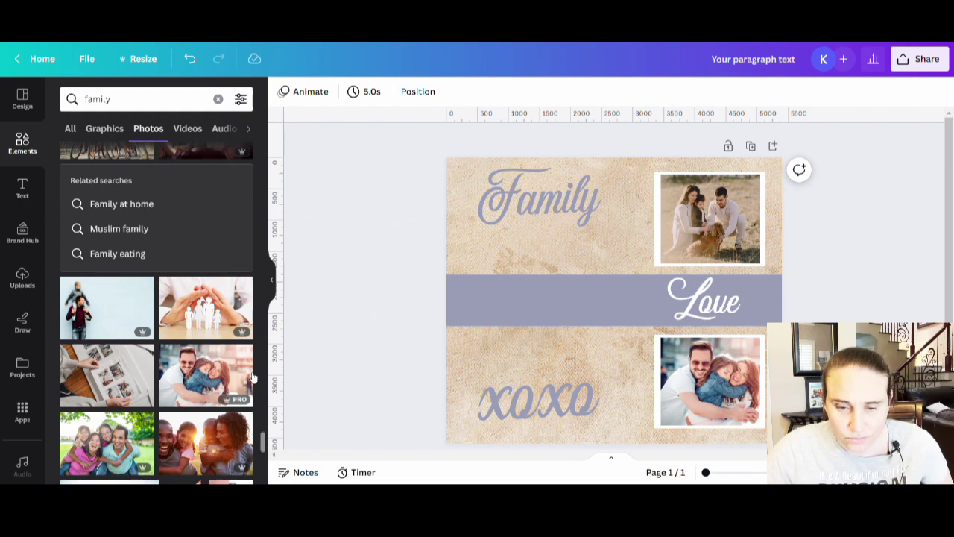
drag(264, 445, 309, 145)
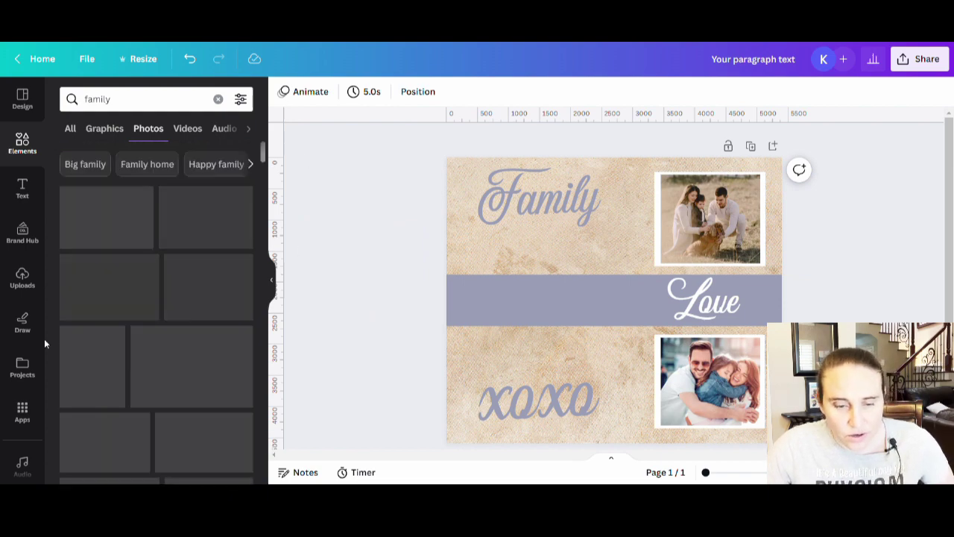
scroll(184, 277, down, 5)
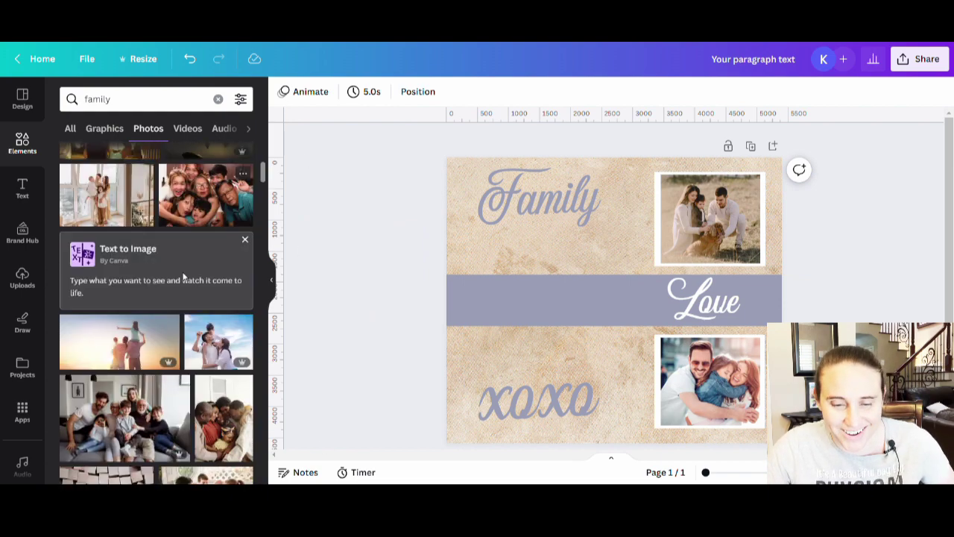
scroll(183, 277, down, 10)
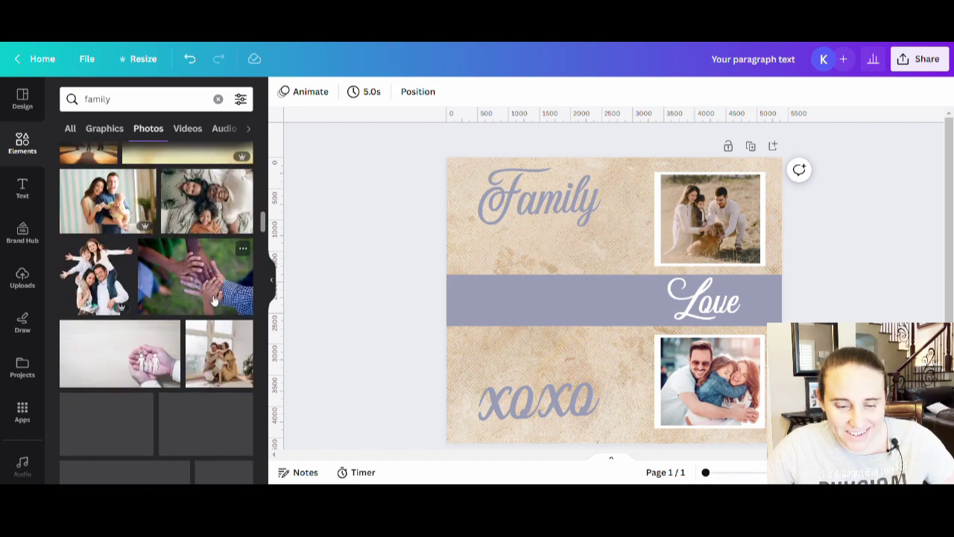
scroll(208, 291, down, 10)
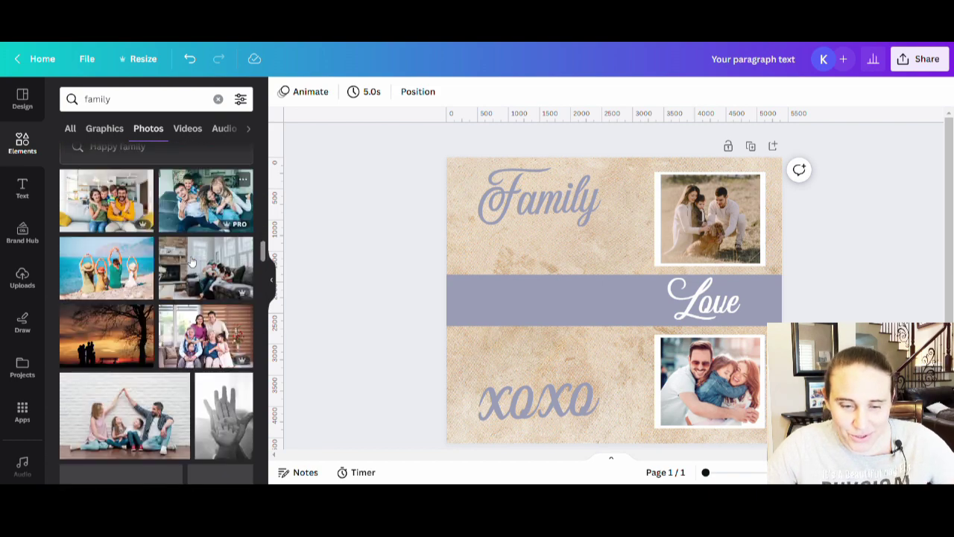
scroll(192, 262, down, 10)
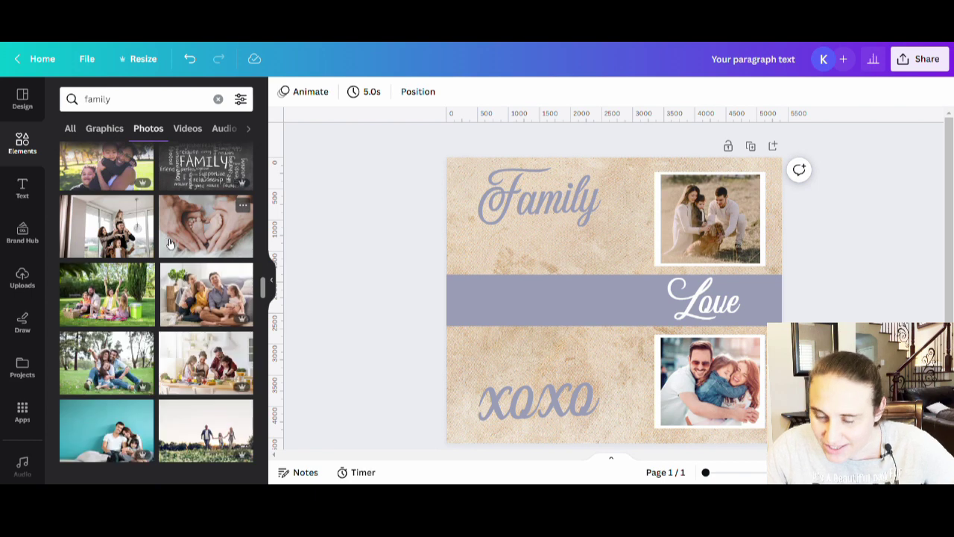
click(170, 244)
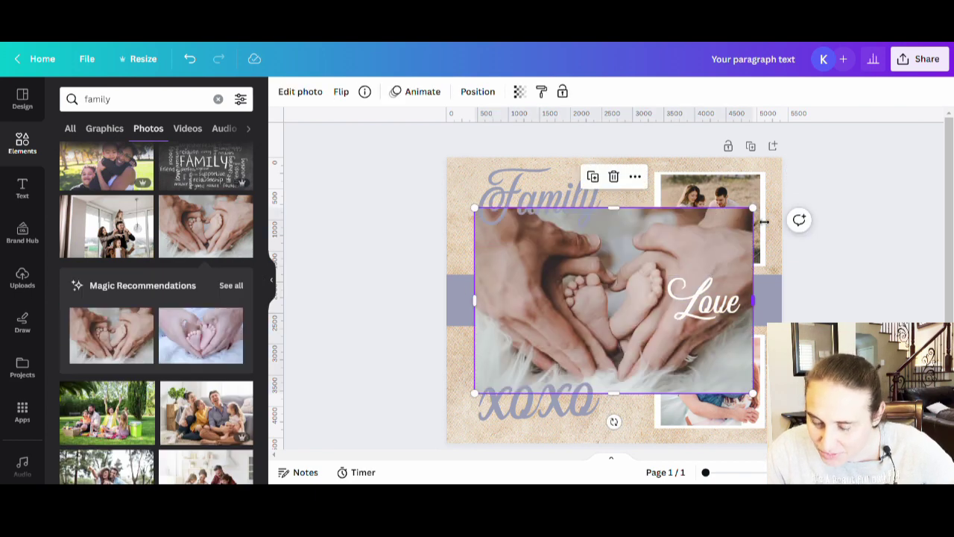
- Resize the baby-feet photo, crop its sides and place it over the band between "Family" and "xoxo"
drag(739, 223, 631, 286)
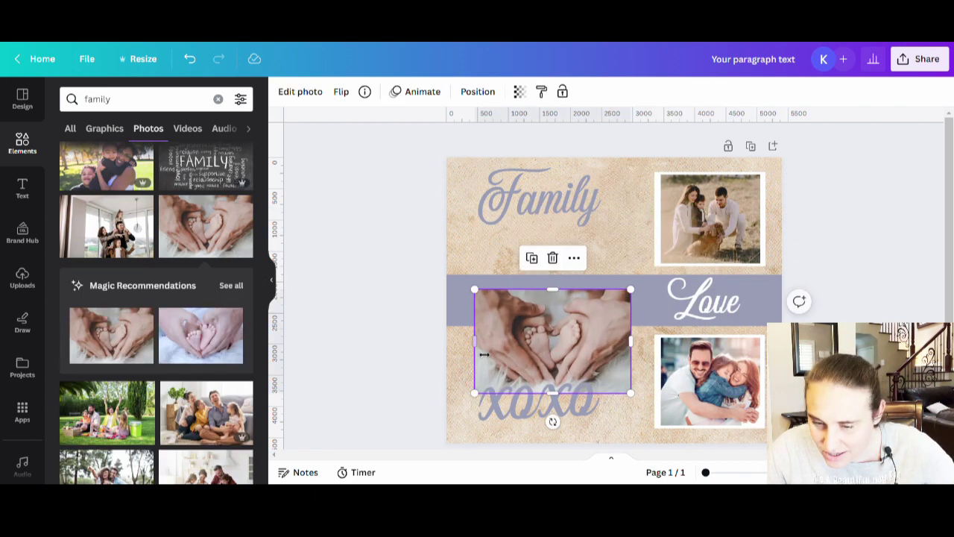
drag(546, 349, 534, 320)
drag(466, 307, 478, 298)
drag(614, 298, 590, 298)
drag(530, 317, 522, 313)
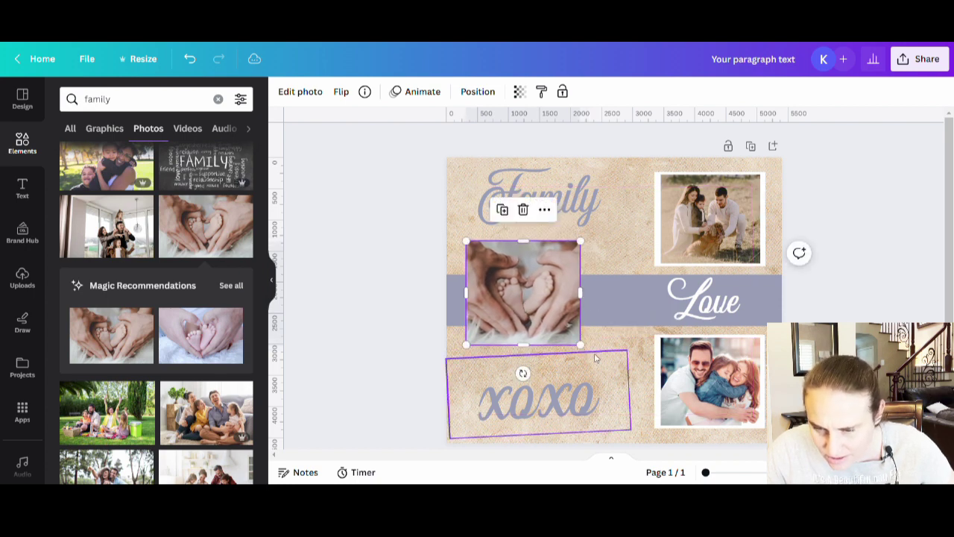
drag(581, 345, 615, 376)
drag(619, 319, 630, 316)
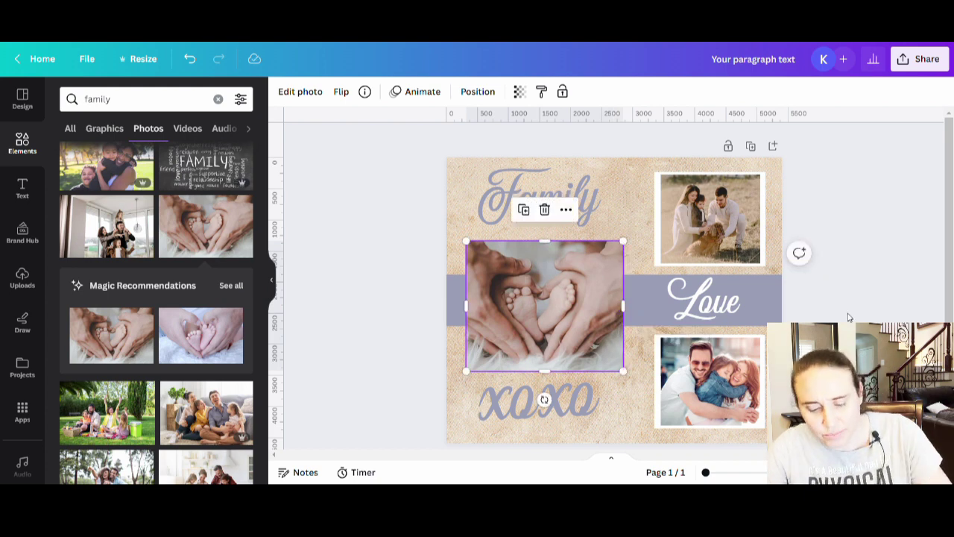
- Add a square shape to the page and fill it with the light pink from the hugging-family photo's colors
click(903, 297)
key(r)
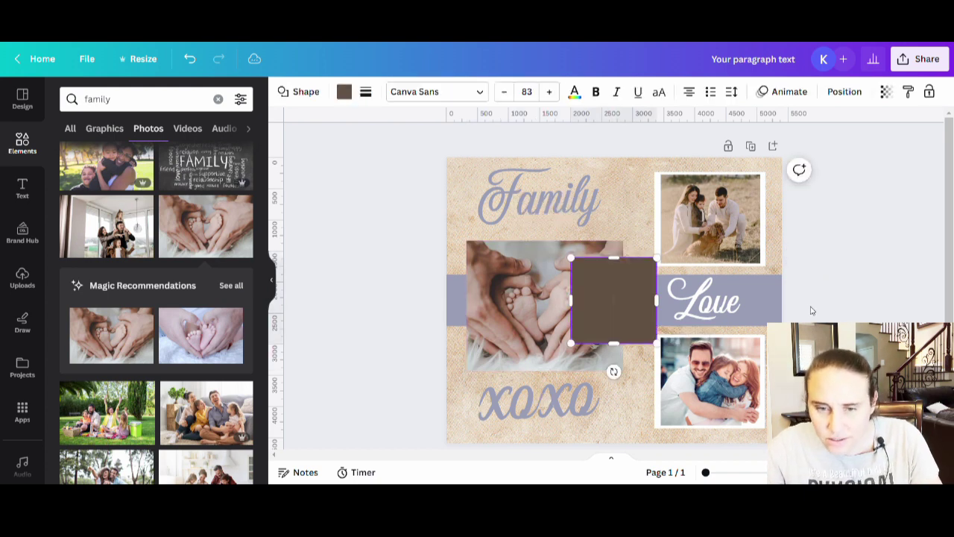
click(343, 93)
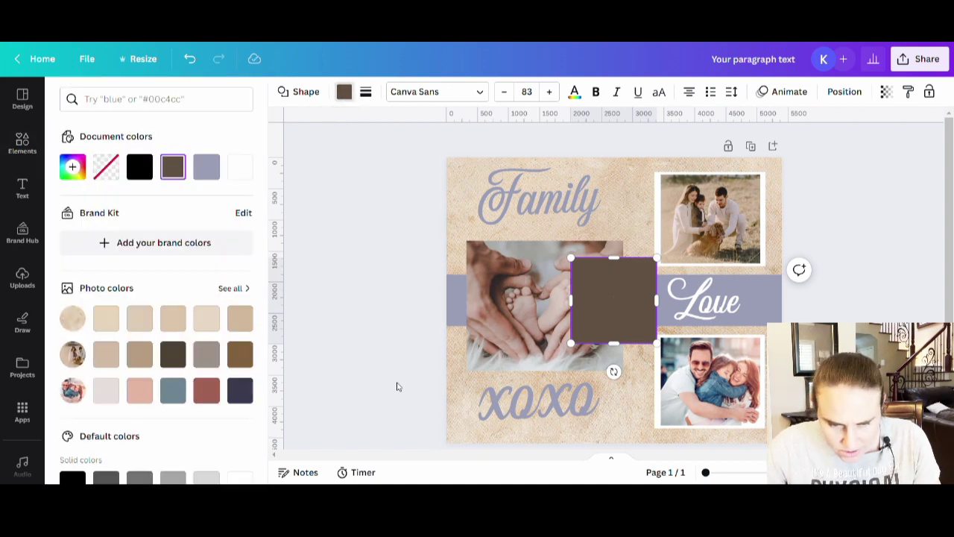
click(139, 391)
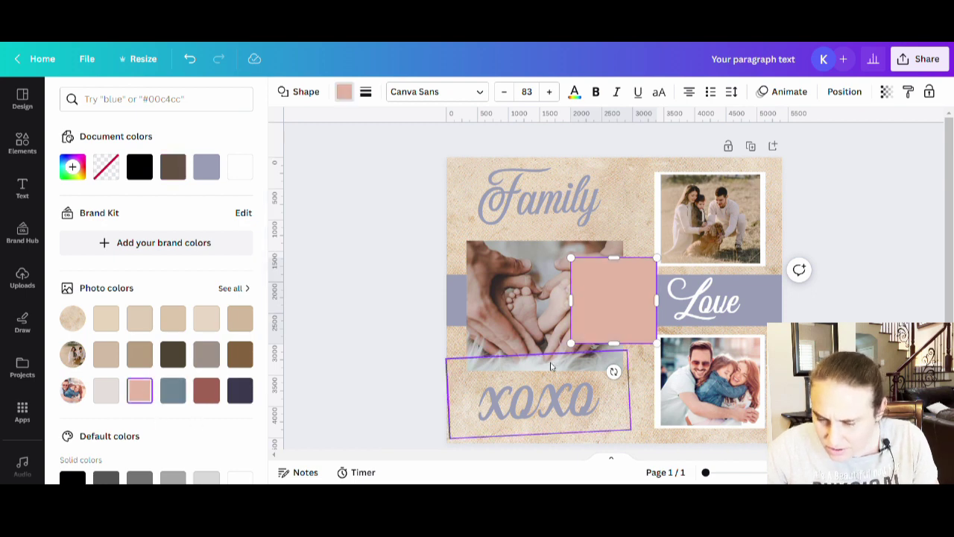
- Enlarge the pink square to slightly bigger than the baby-feet photo and send it behind the photo as a border
click(630, 307)
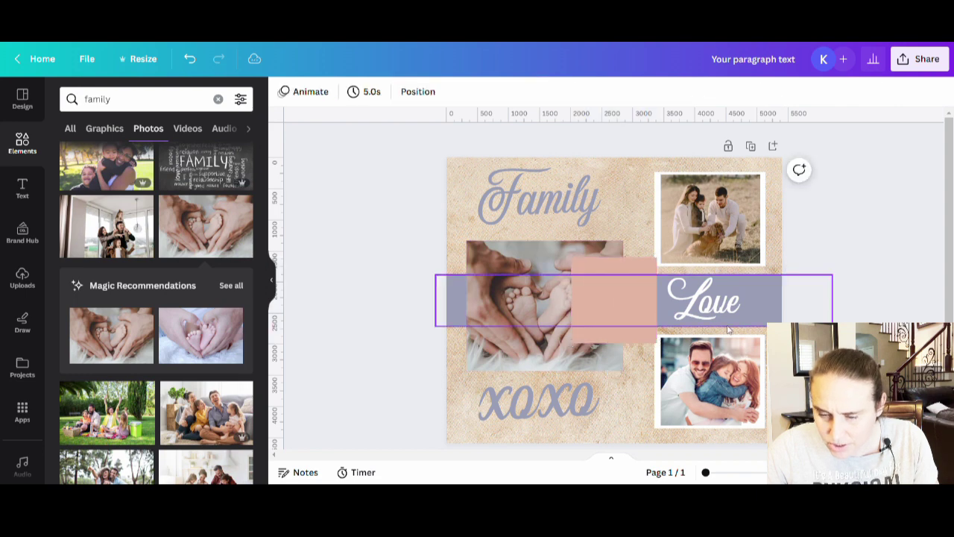
drag(629, 325, 608, 374)
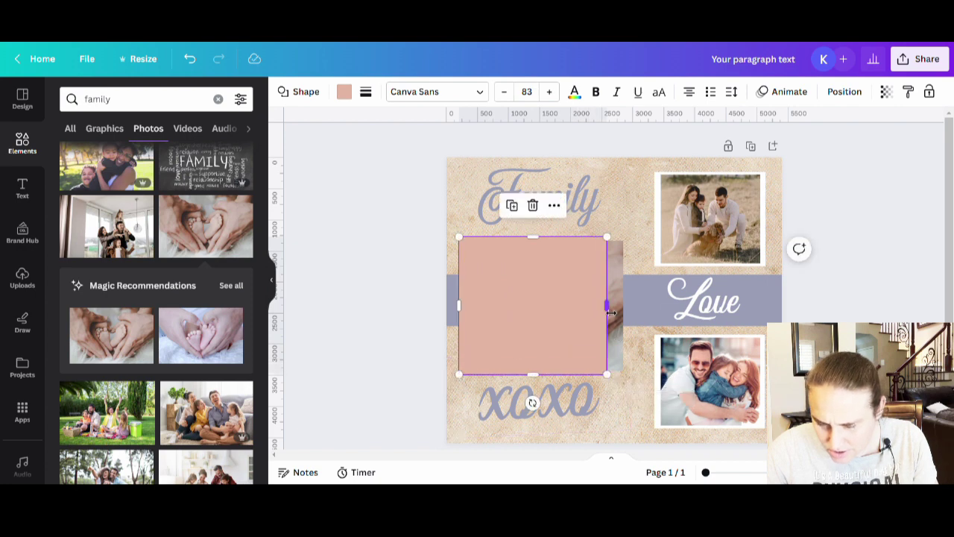
drag(607, 307, 633, 313)
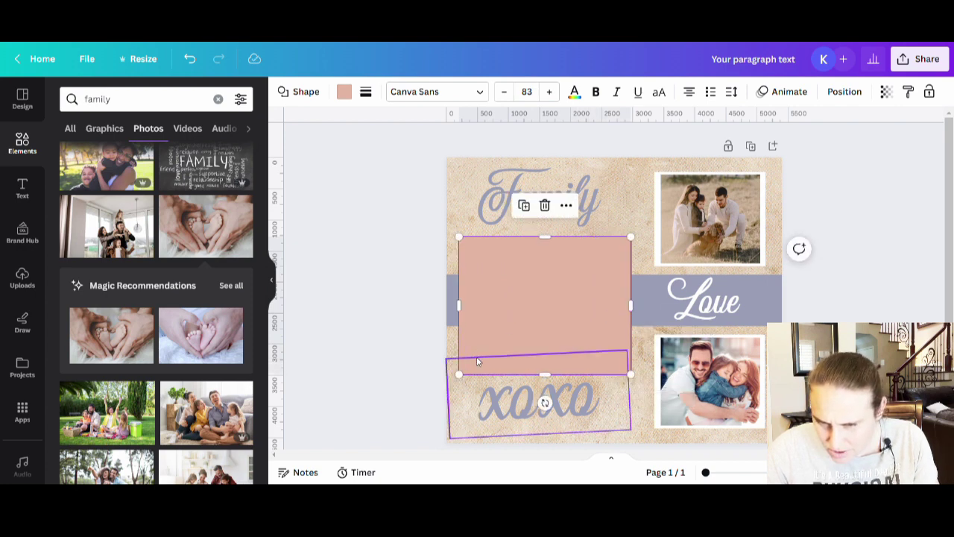
drag(527, 285, 531, 288)
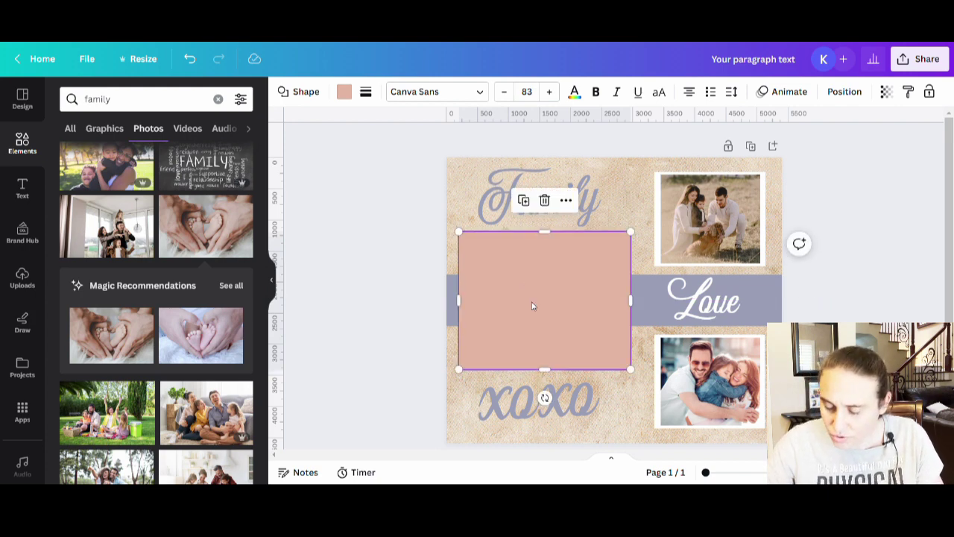
key(ctrl+v)
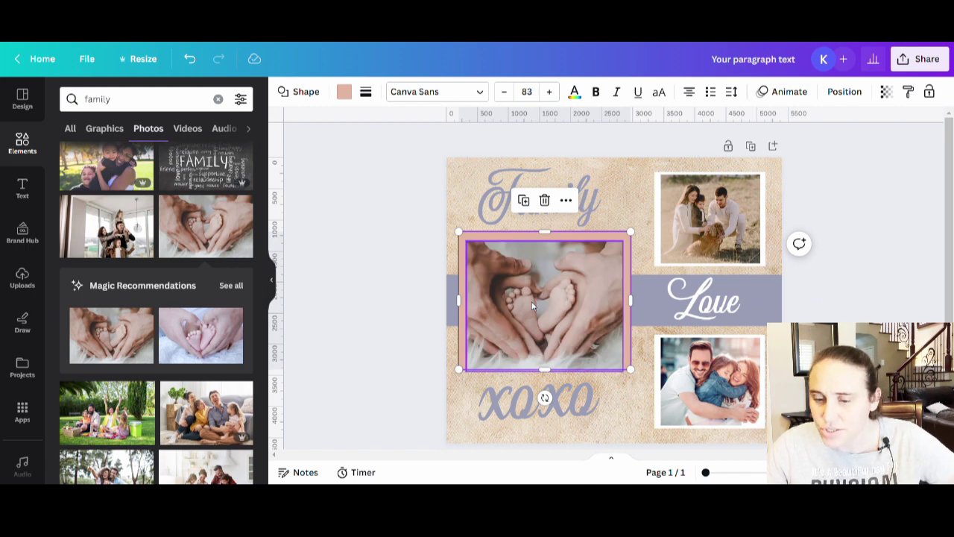
click(831, 263)
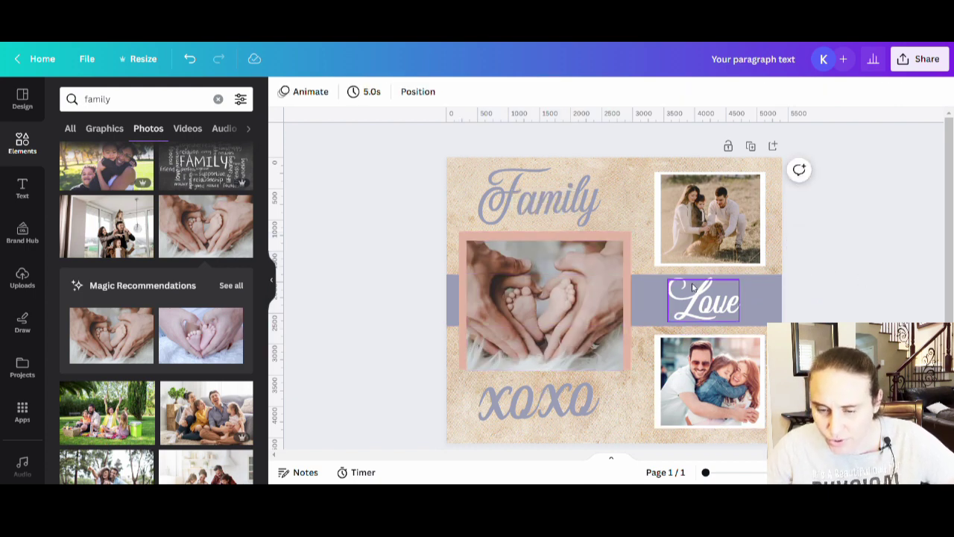
- Nudge the baby-feet photo upward until it is vertically centered on its pink border
click(585, 287)
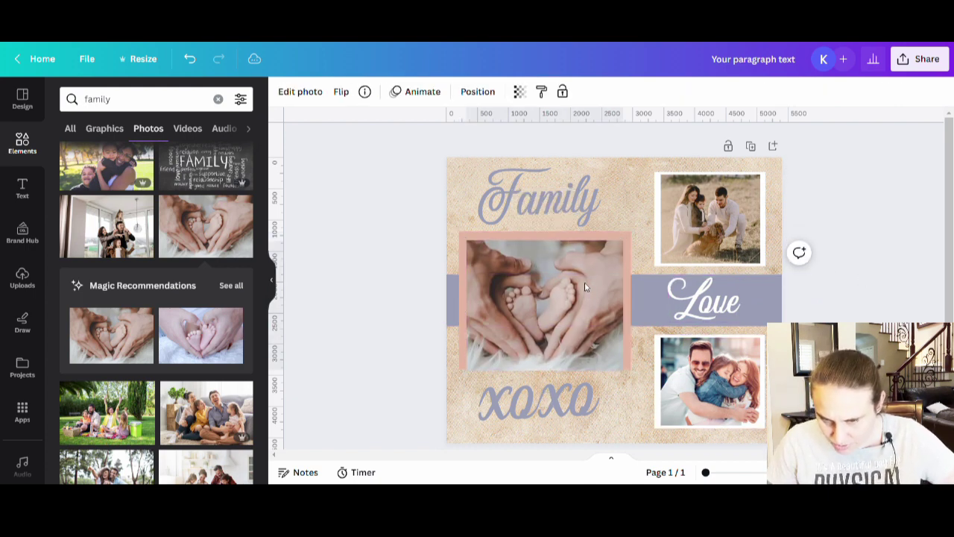
key(Up)
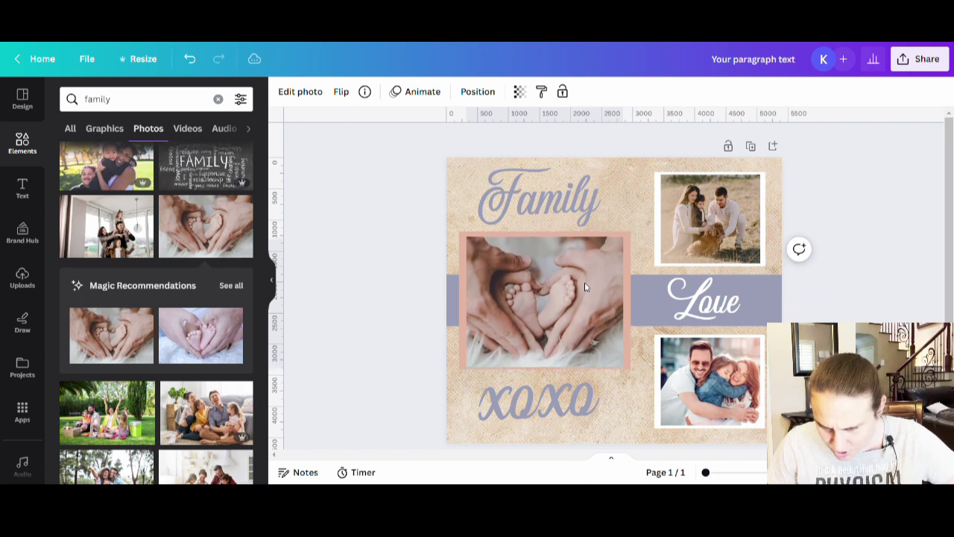
key(Up)
key(Up)
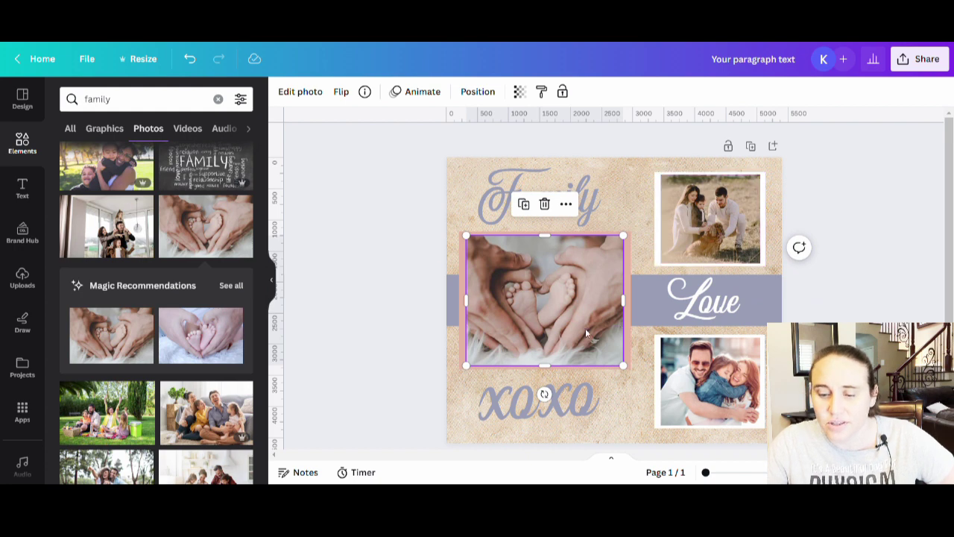
click(881, 254)
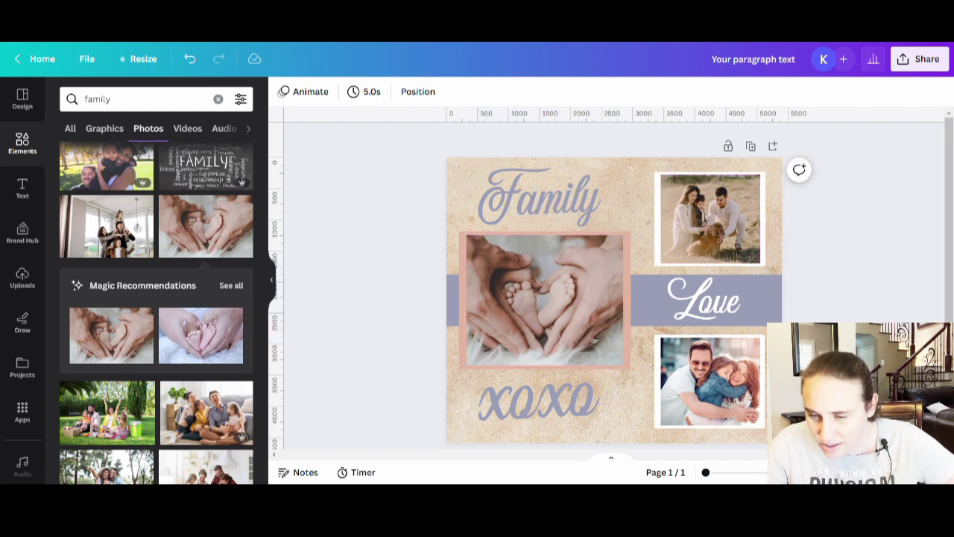
- Widen the baby-feet photo on both sides and center it so the pink border is even all around
click(563, 302)
drag(628, 296, 628, 303)
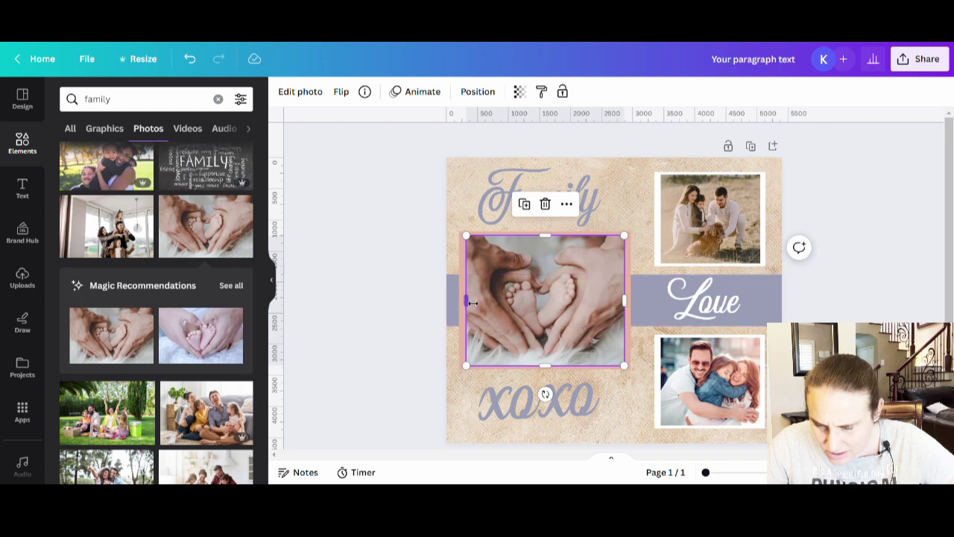
drag(463, 302, 463, 301)
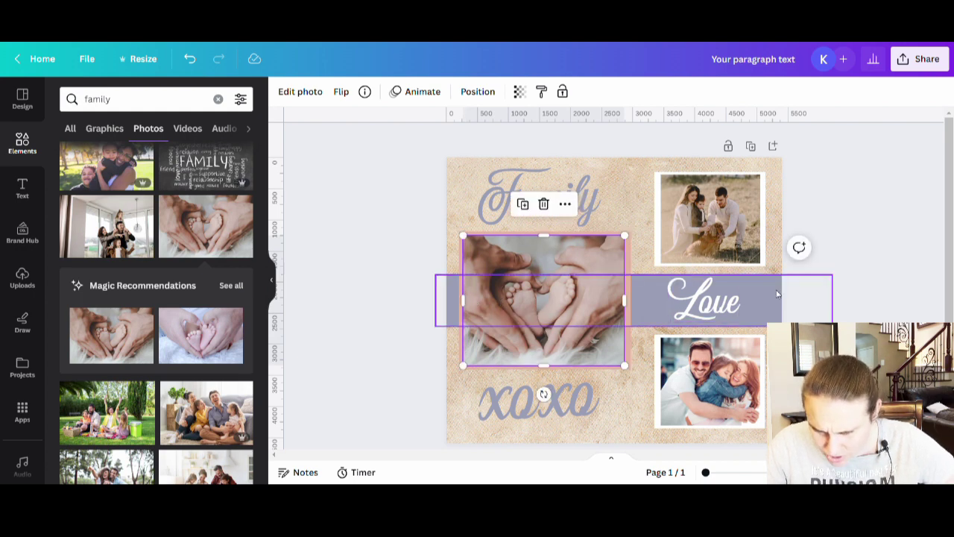
click(686, 300)
key(Escape)
click(532, 319)
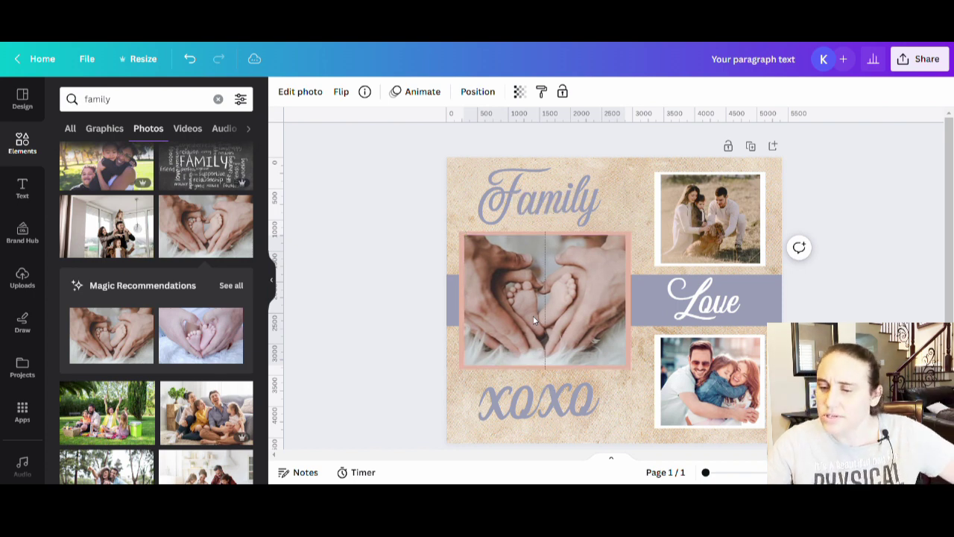
click(849, 173)
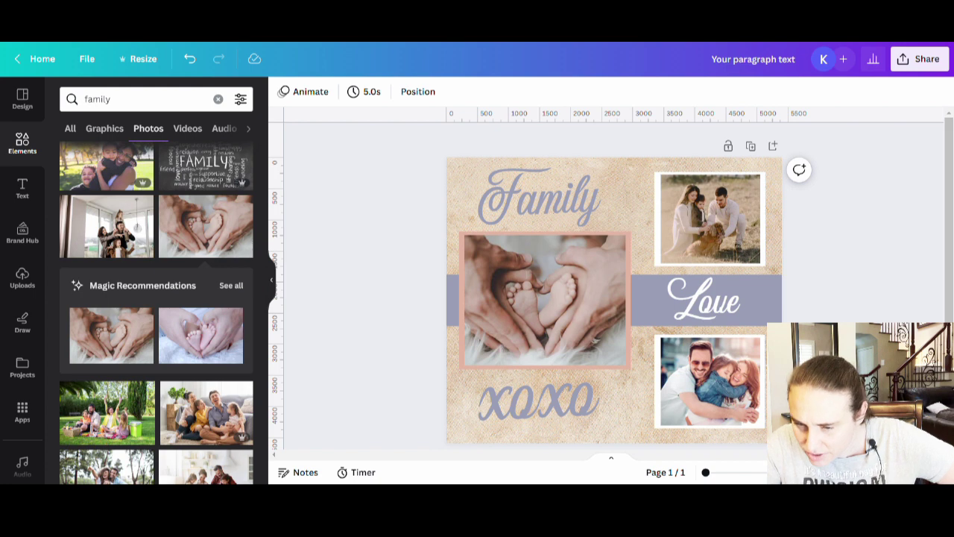
- Enlarge the white background behind the hugging-family photo to about 1950 × 1579 px and extend the dog photo's white background to match
click(718, 360)
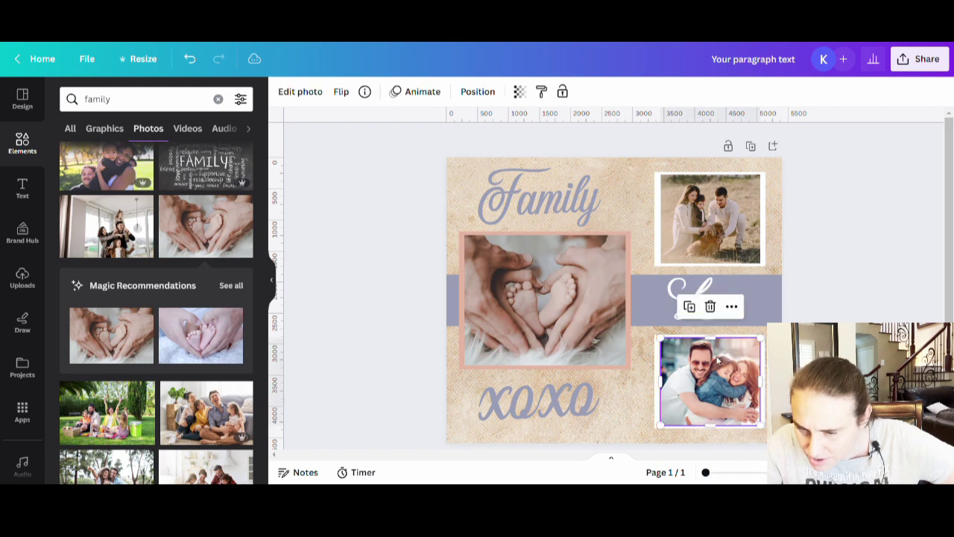
click(662, 352)
drag(660, 342, 649, 337)
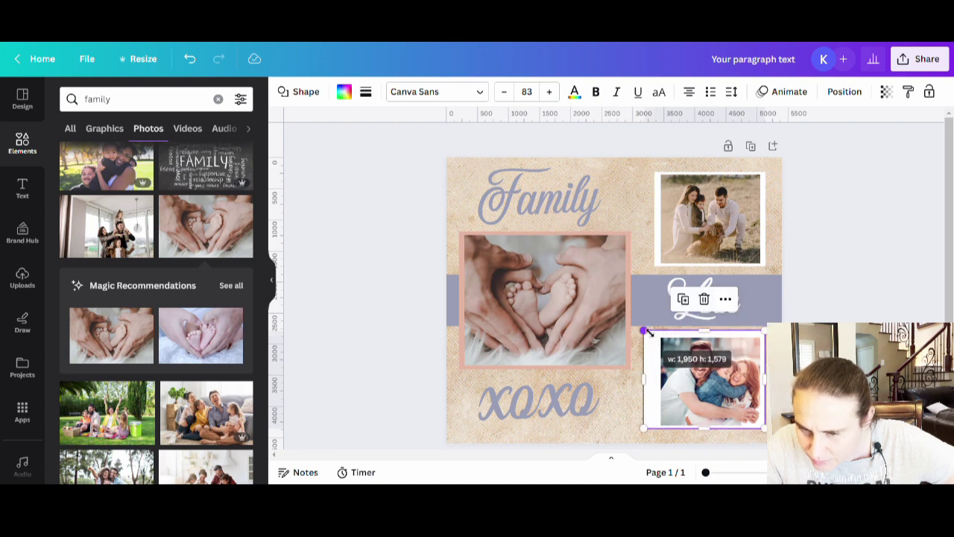
click(665, 261)
drag(662, 276, 655, 281)
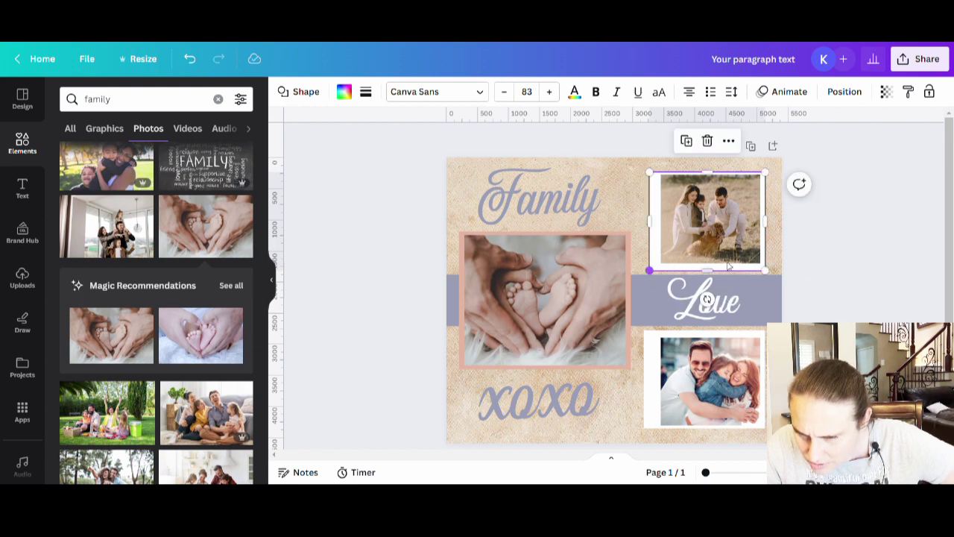
click(889, 292)
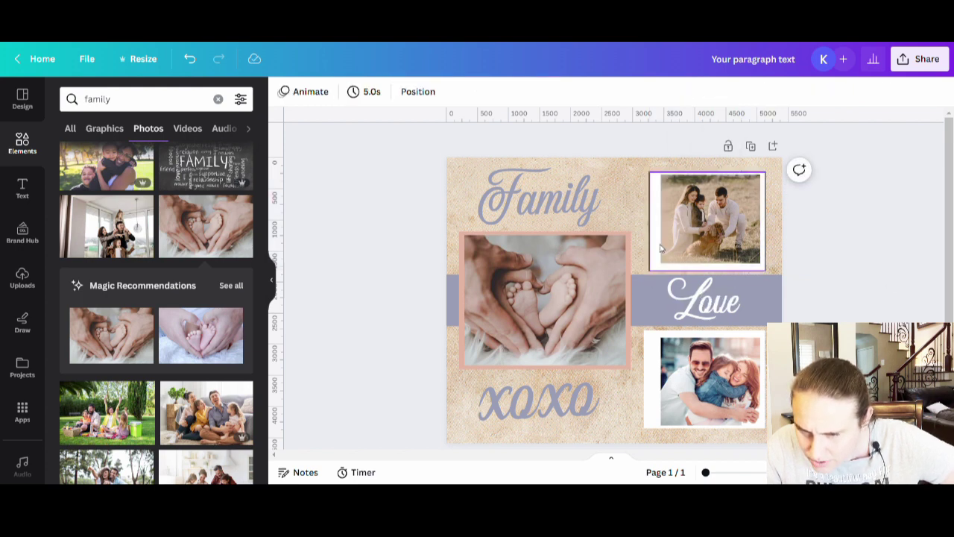
click(657, 246)
drag(651, 233, 646, 233)
click(847, 260)
- Enlarge and center the dog photo and the hugging-family photo within their white backgrounds, leaving an even thin border around each
click(720, 248)
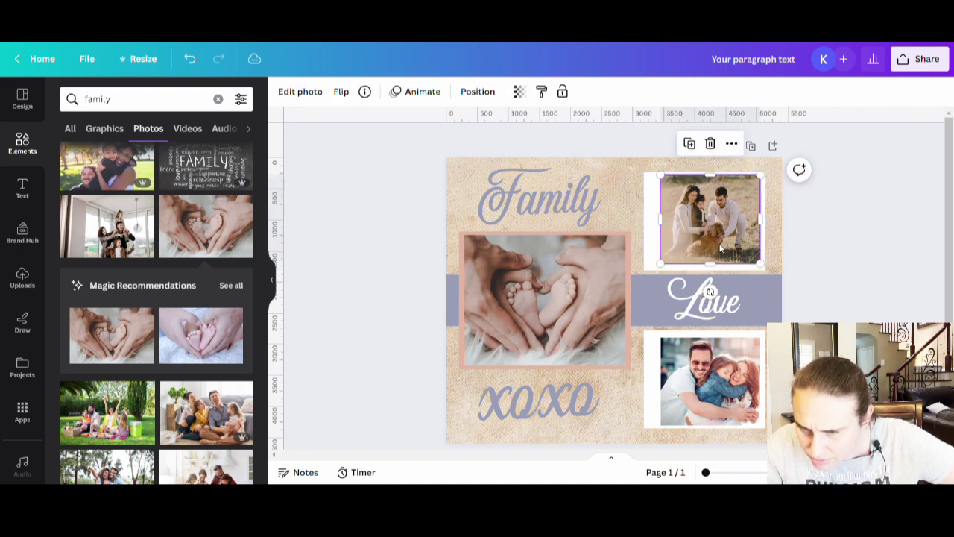
drag(669, 229, 651, 225)
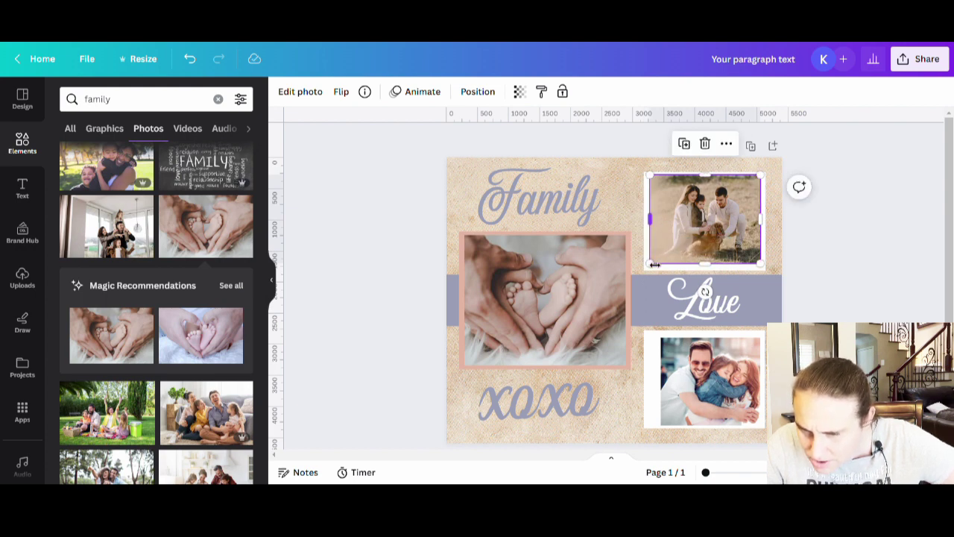
drag(653, 266, 647, 268)
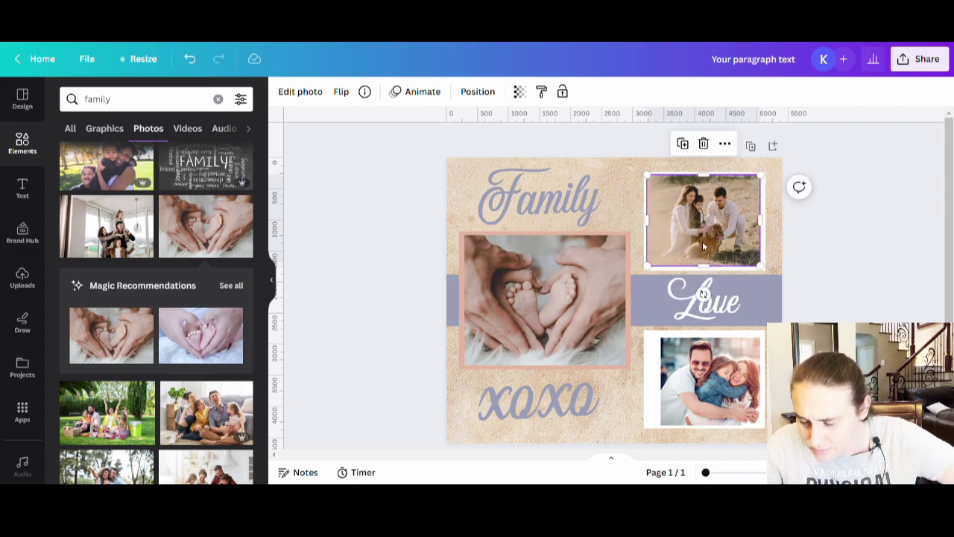
click(900, 245)
click(746, 229)
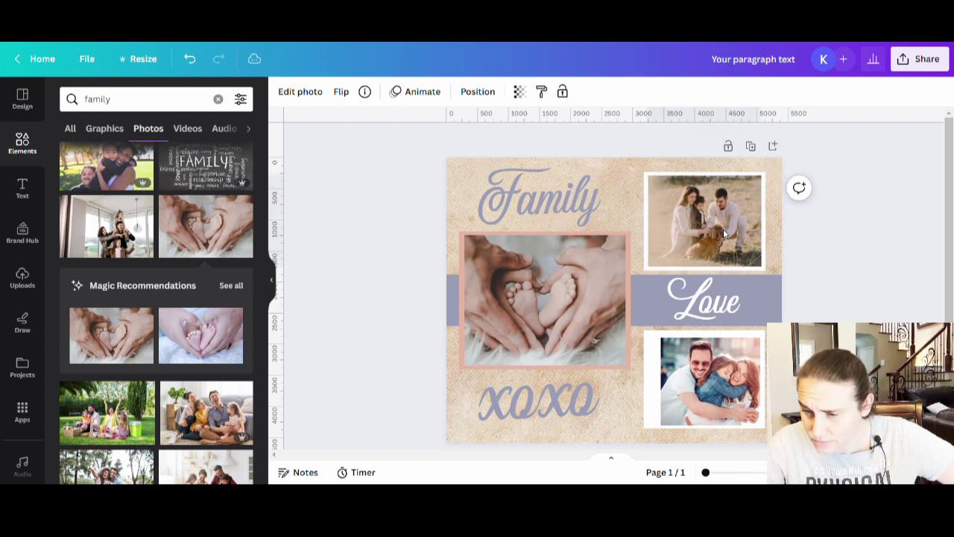
click(812, 244)
click(709, 380)
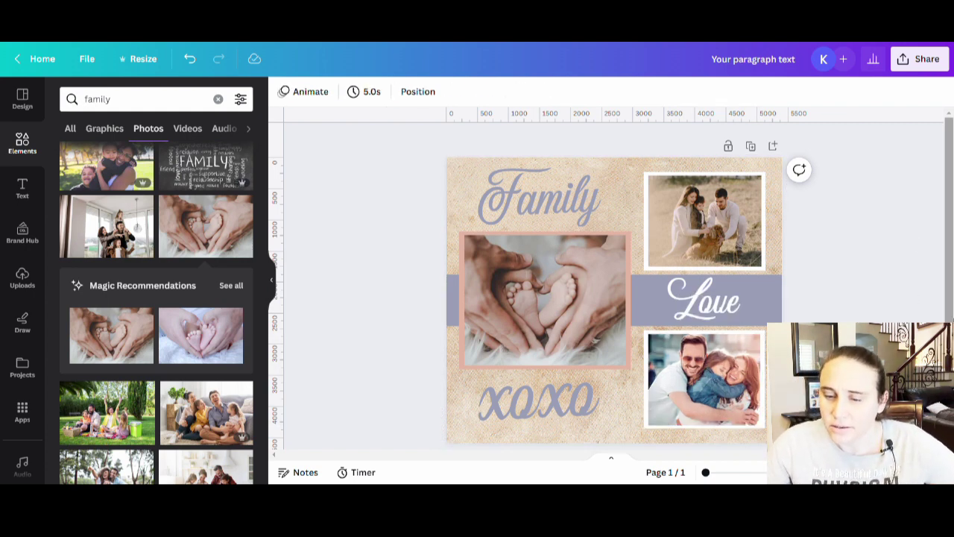
- Apply the Shadow effect to the "Family" text and sample the shadow color from the blue in the hugging-family photo
click(564, 184)
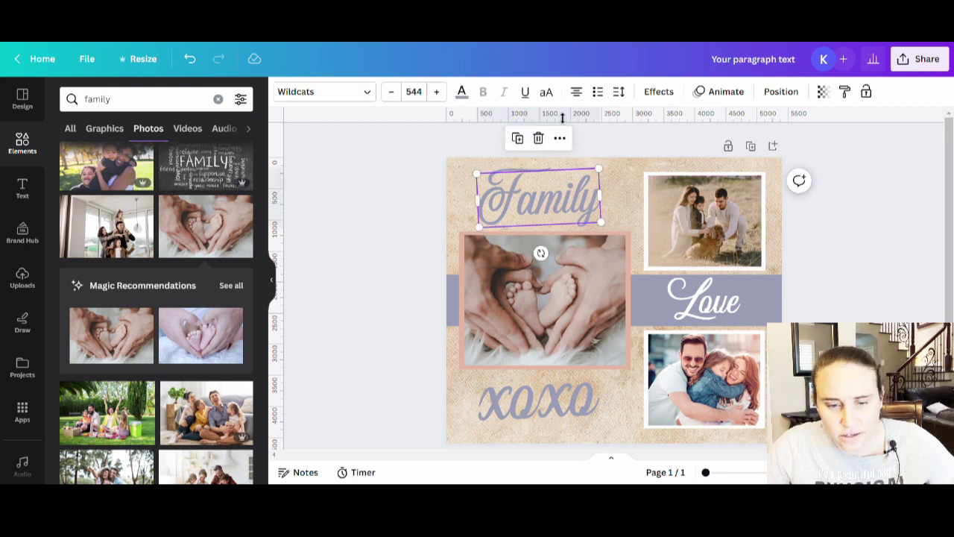
click(656, 92)
click(176, 178)
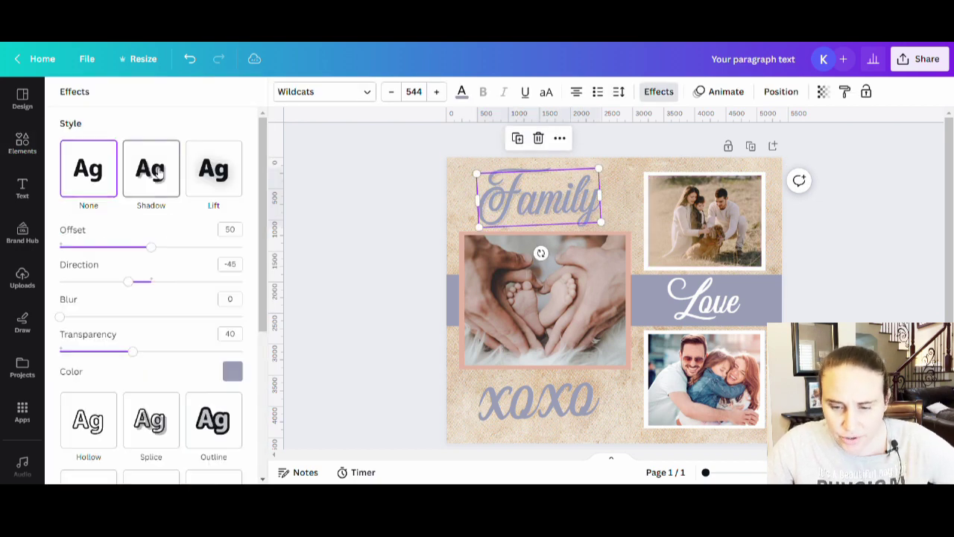
click(232, 372)
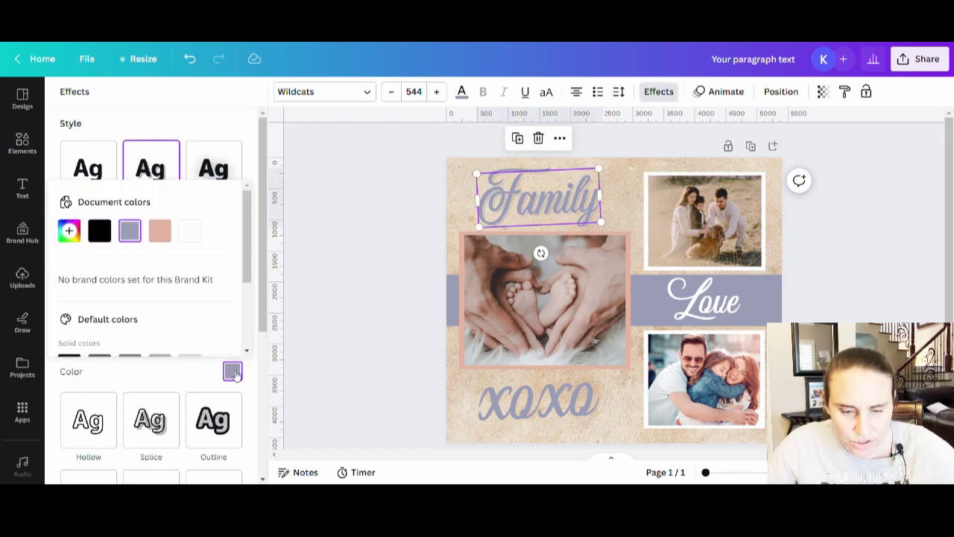
scroll(174, 216, down, 1)
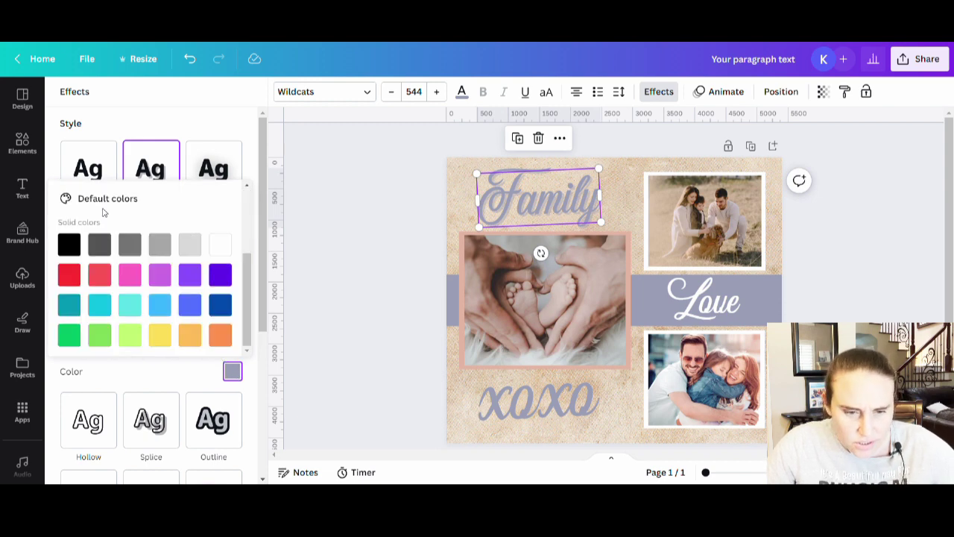
scroll(158, 246, up, 1)
click(69, 230)
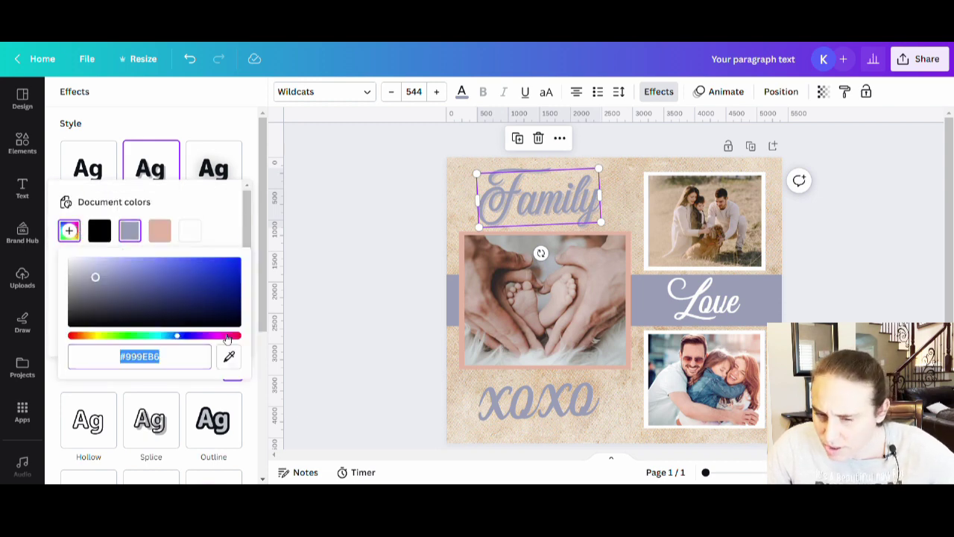
click(229, 357)
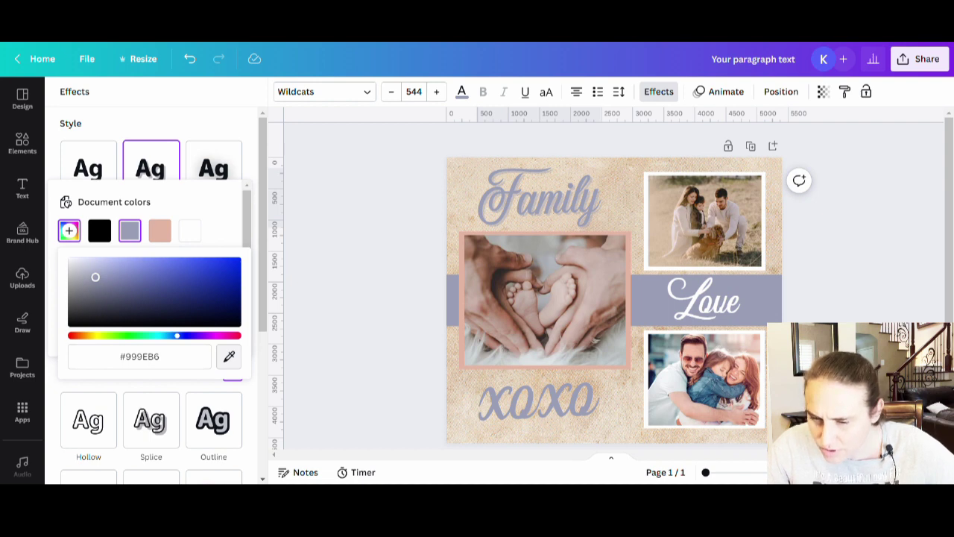
click(697, 392)
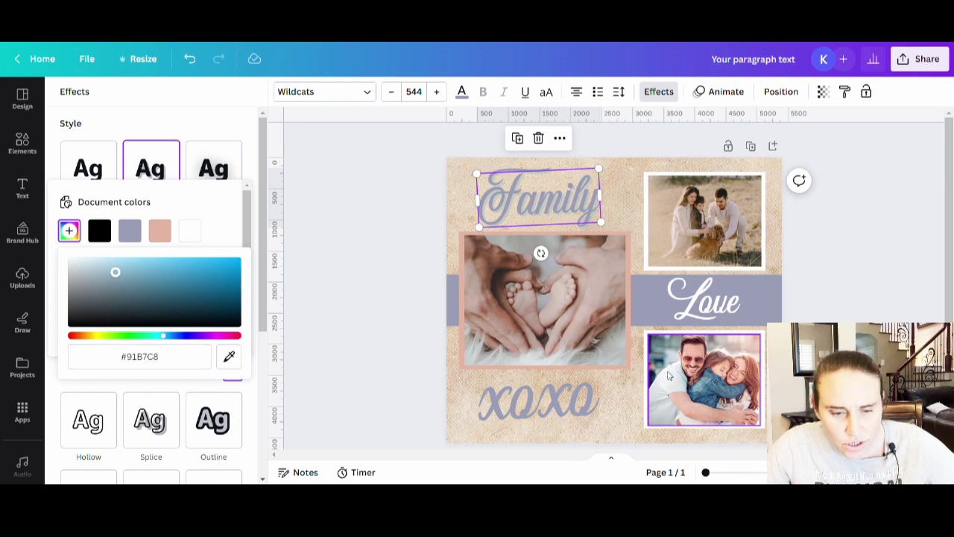
- Darken the "Family" text's shadow color to the navy #202944
scroll(97, 190, down, 5)
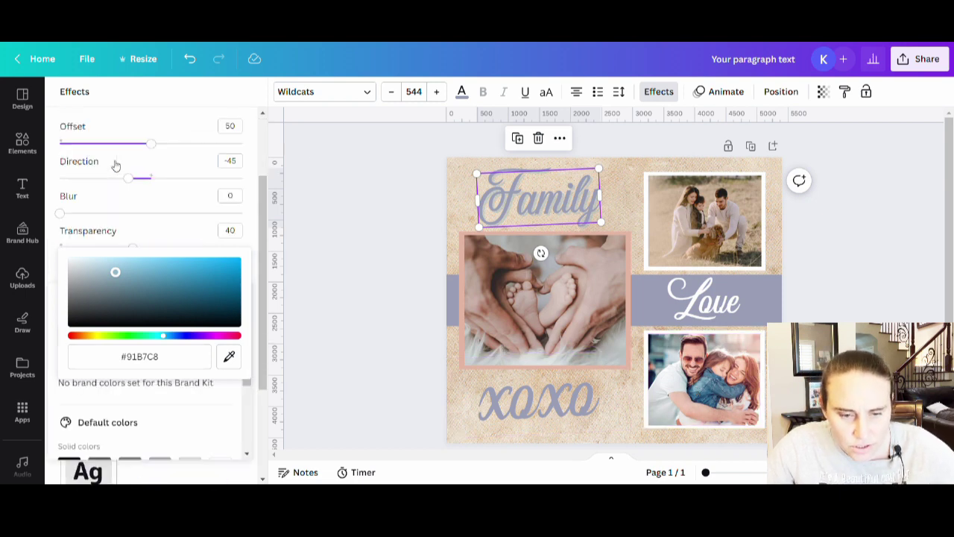
click(223, 302)
drag(222, 301, 159, 308)
click(175, 337)
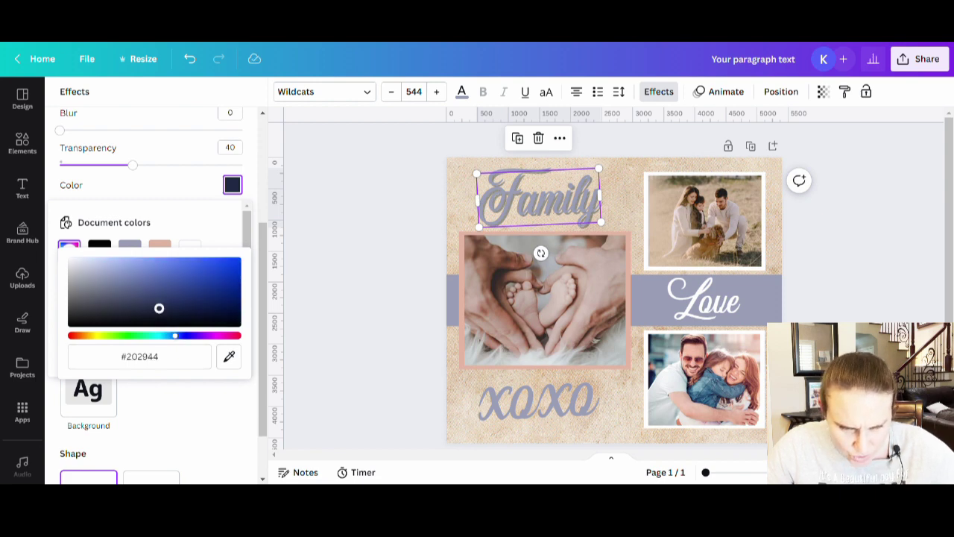
click(144, 188)
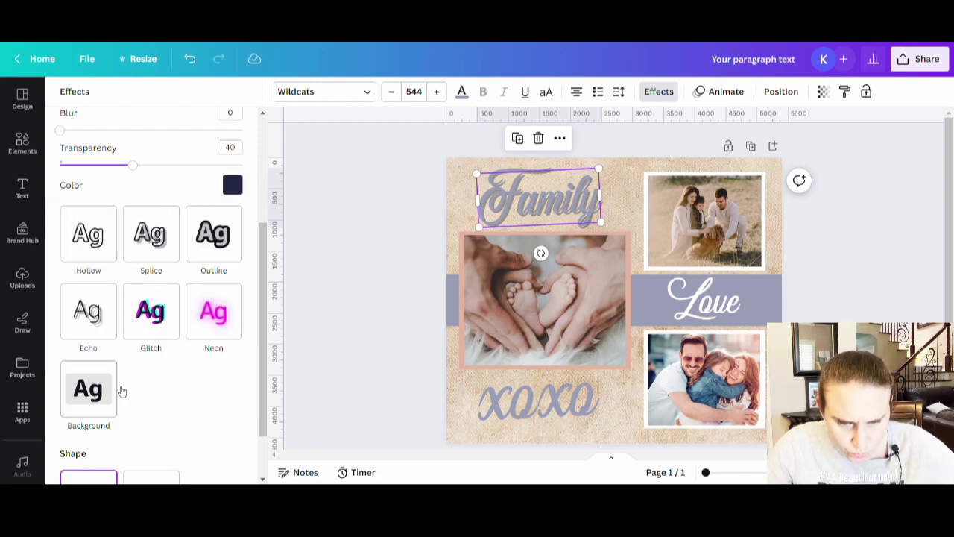
- Set the "Family" text shadow's transparency to 100 and its offset to 20
scroll(138, 320, down, 2)
scroll(141, 324, up, 5)
drag(138, 352, 378, 385)
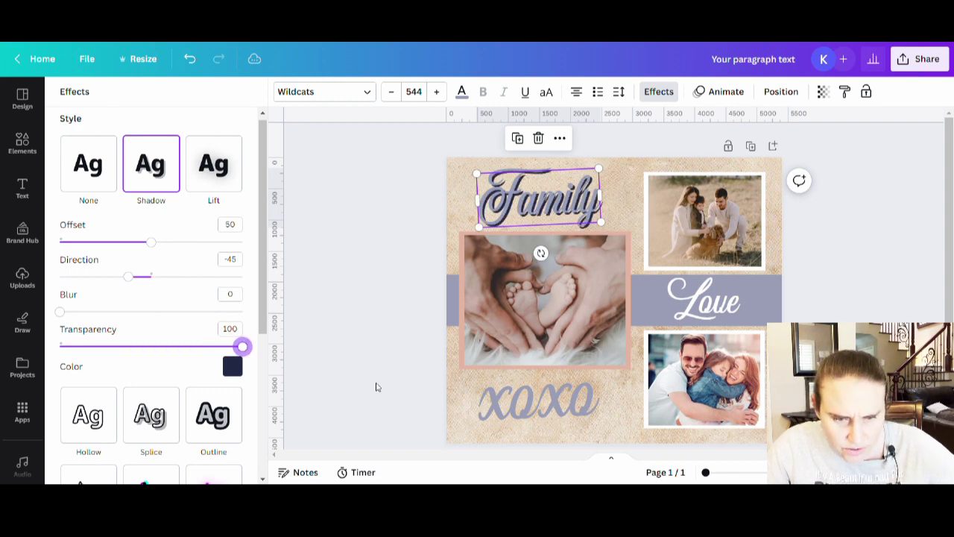
drag(133, 246, 99, 247)
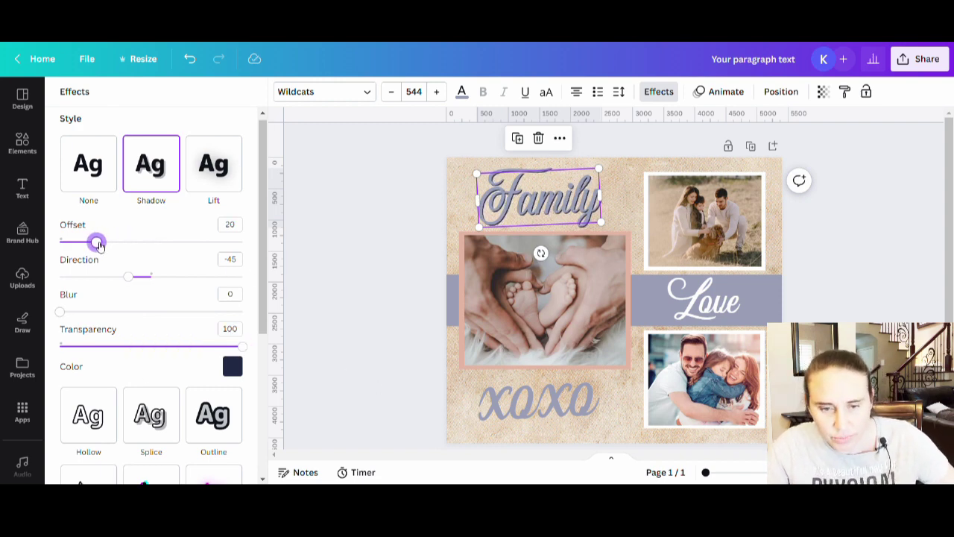
- Apply the Shadow effect to the "XOXO" text and set the shadow color to black
click(370, 277)
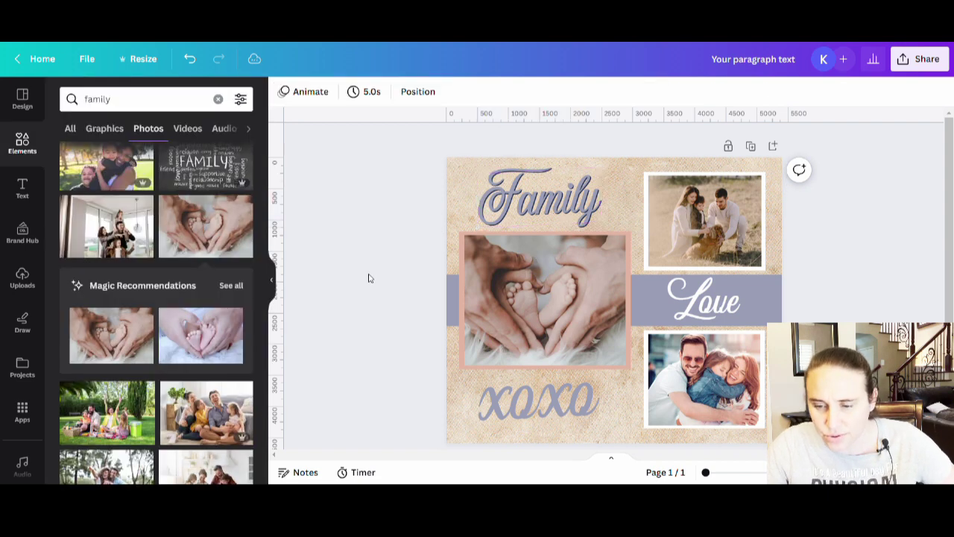
click(527, 411)
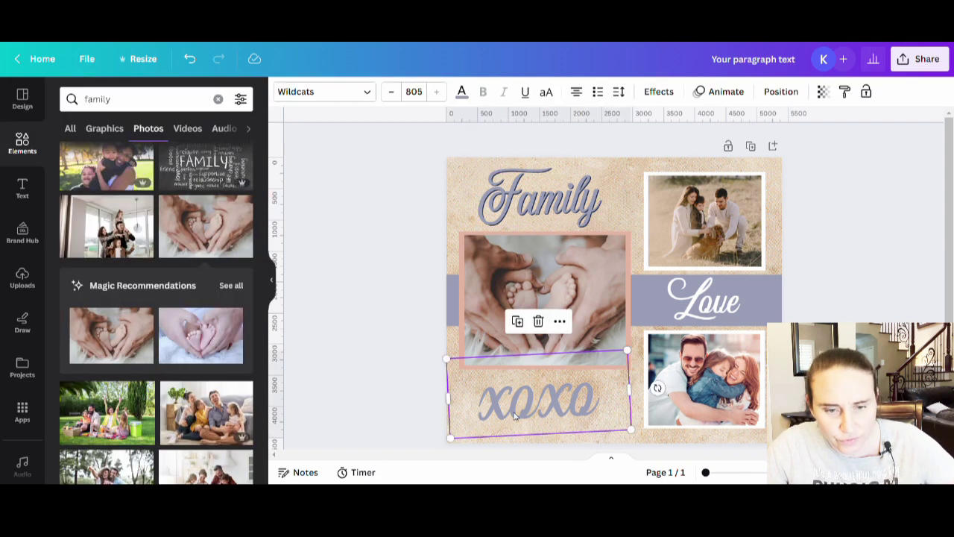
click(656, 91)
click(150, 169)
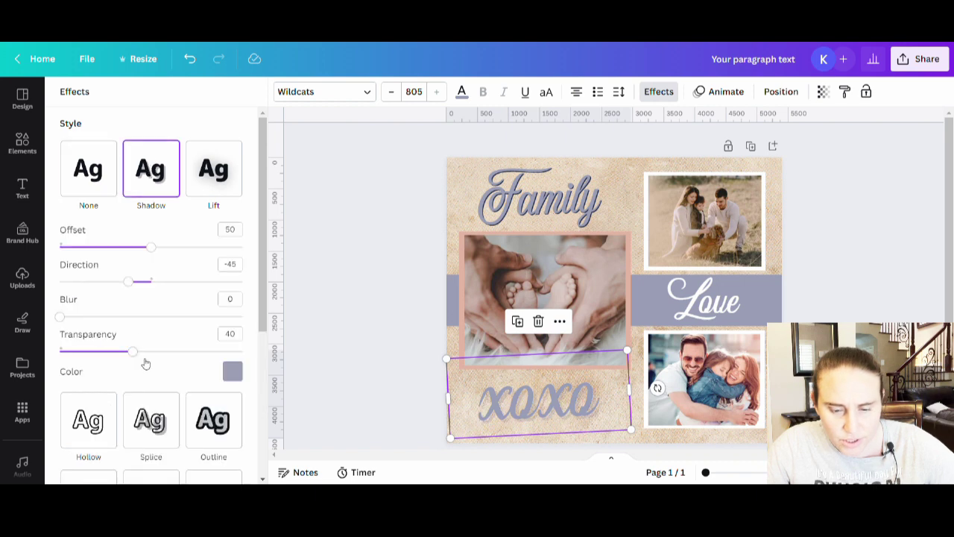
click(232, 371)
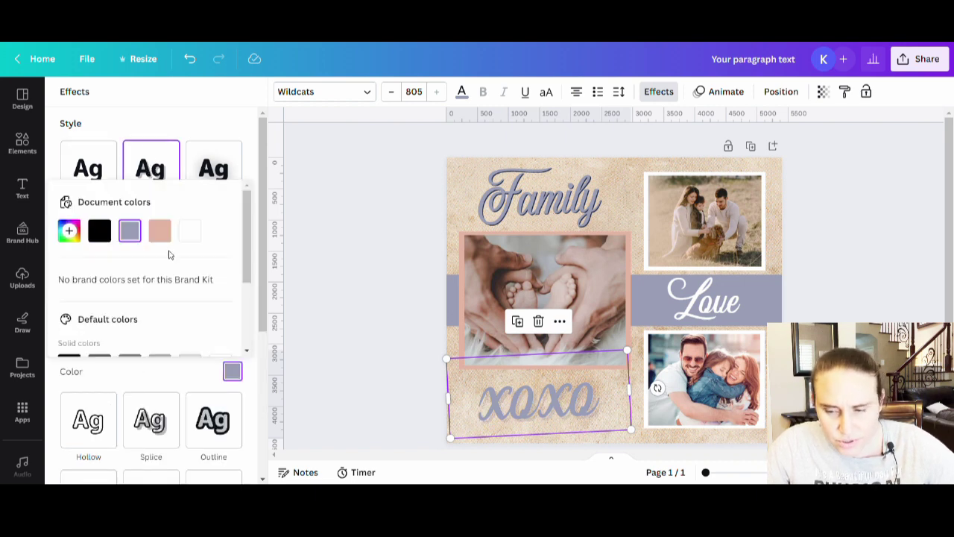
click(100, 232)
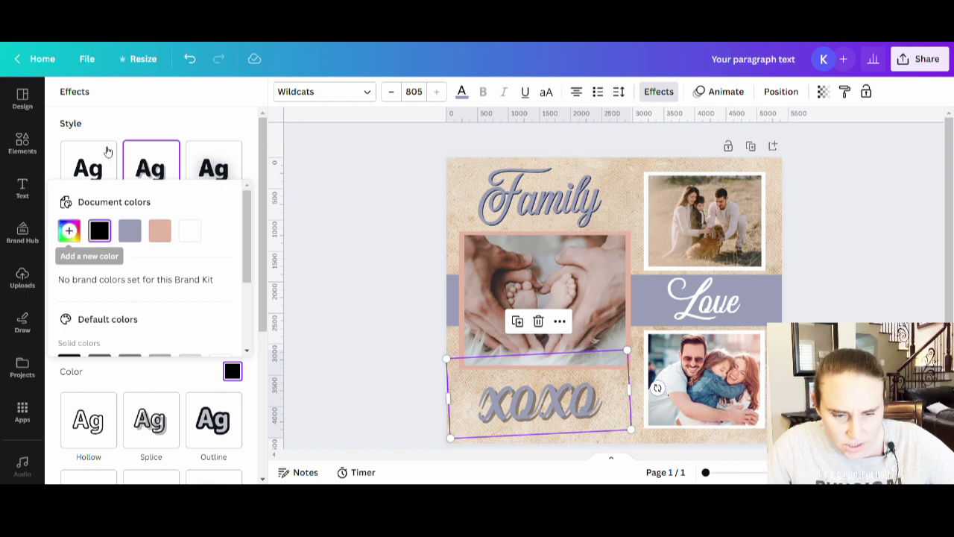
- Set the "XOXO" text shadow's transparency to 100 and its offset to 15
click(125, 125)
drag(133, 351, 243, 350)
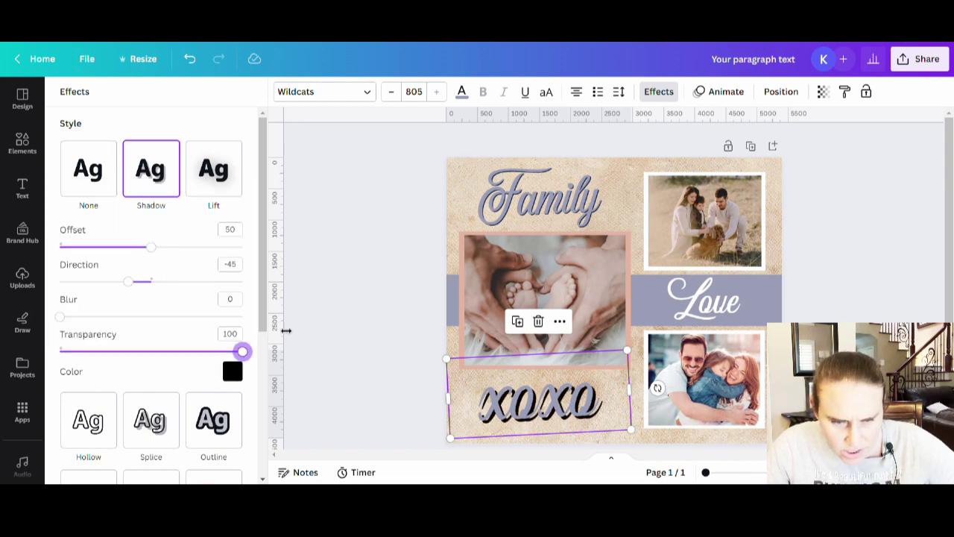
drag(155, 245, 89, 247)
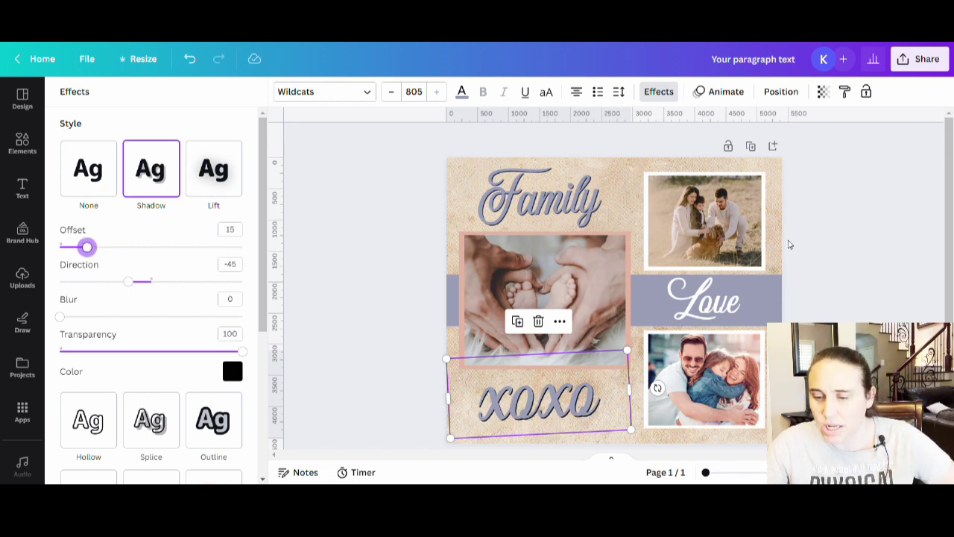
click(882, 260)
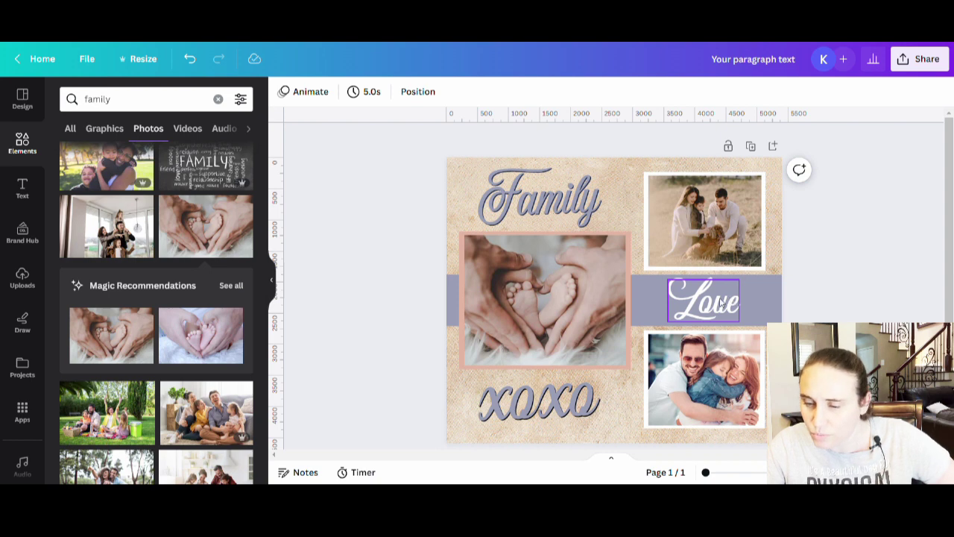
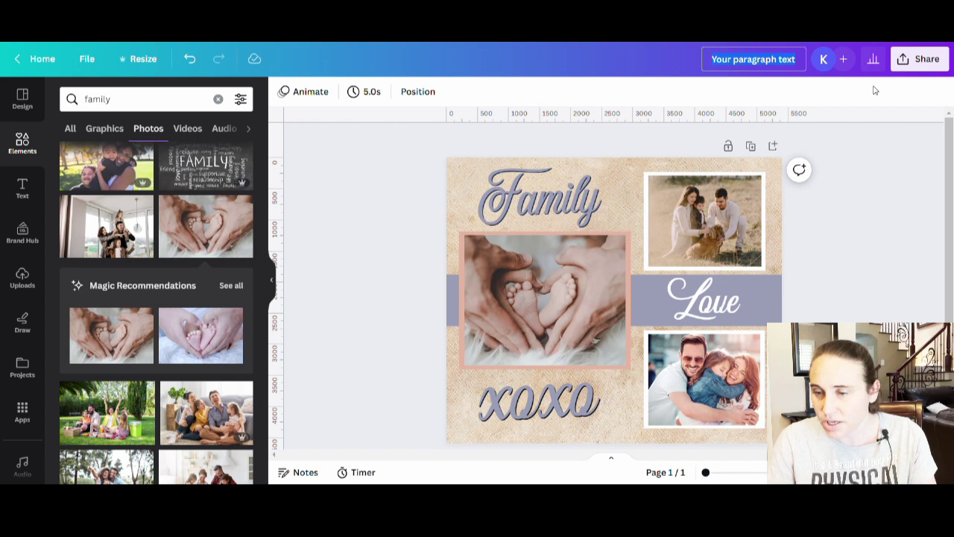
- Rename the design as "family blanket mockup"
text(family)
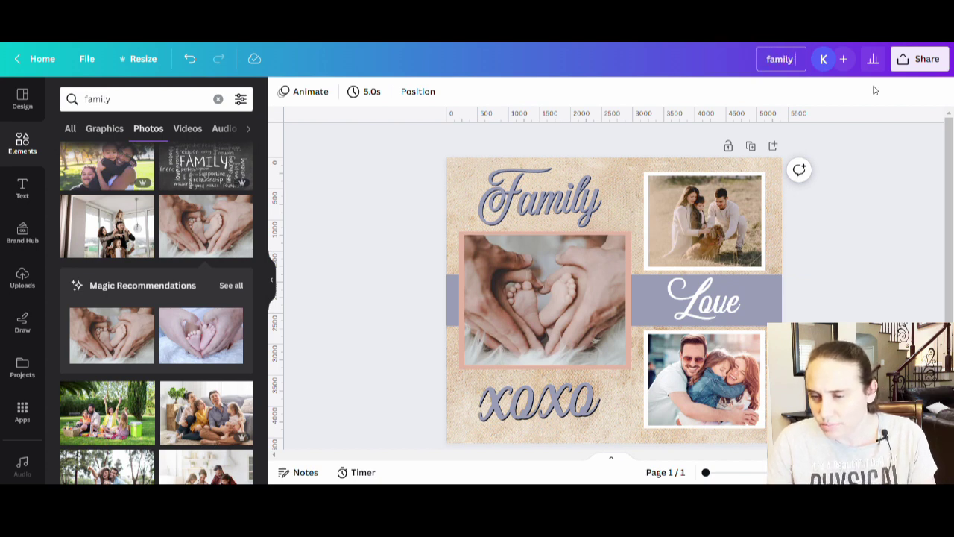
text( blacket)
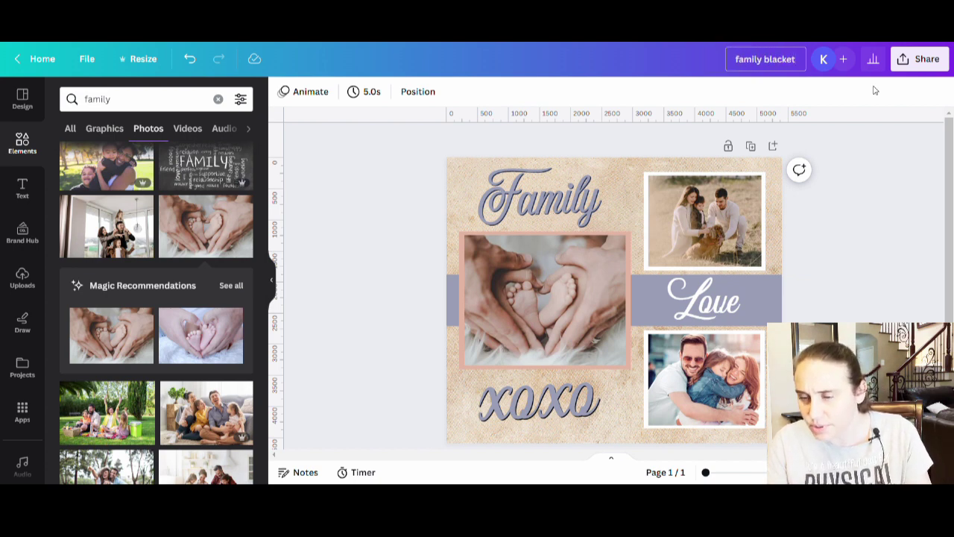
key(BackSpace)
key(BackSpace)
key(BackSpace)
key(BackSpace)
text(nket)
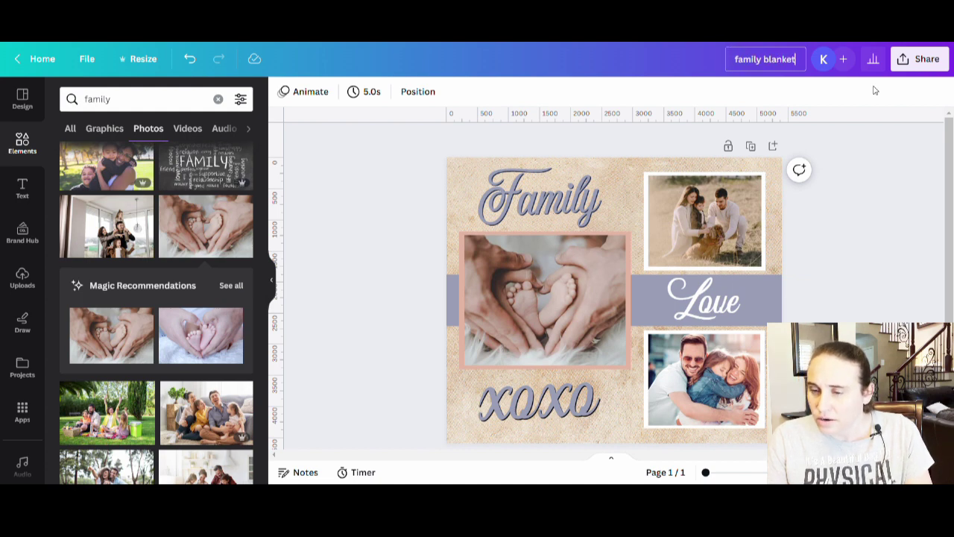
text( m)
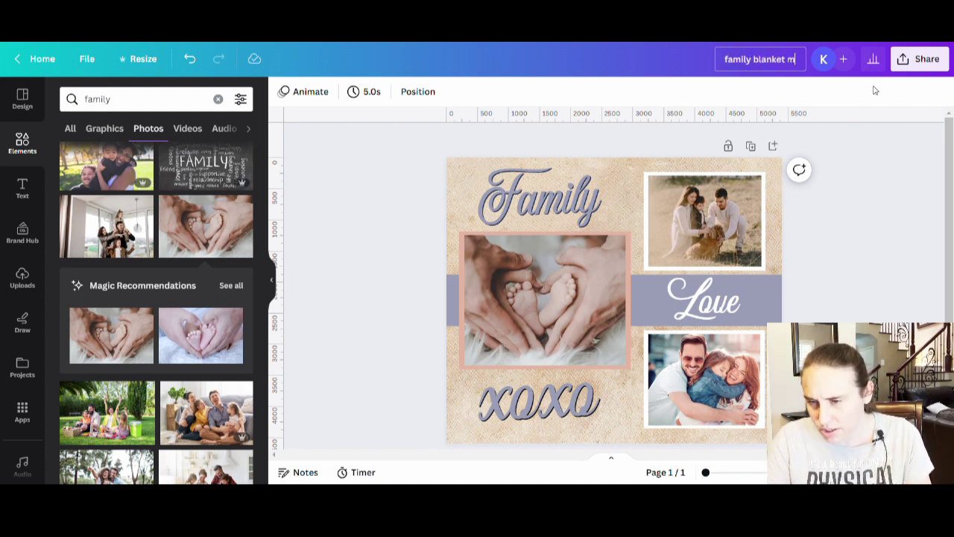
text(ockup)
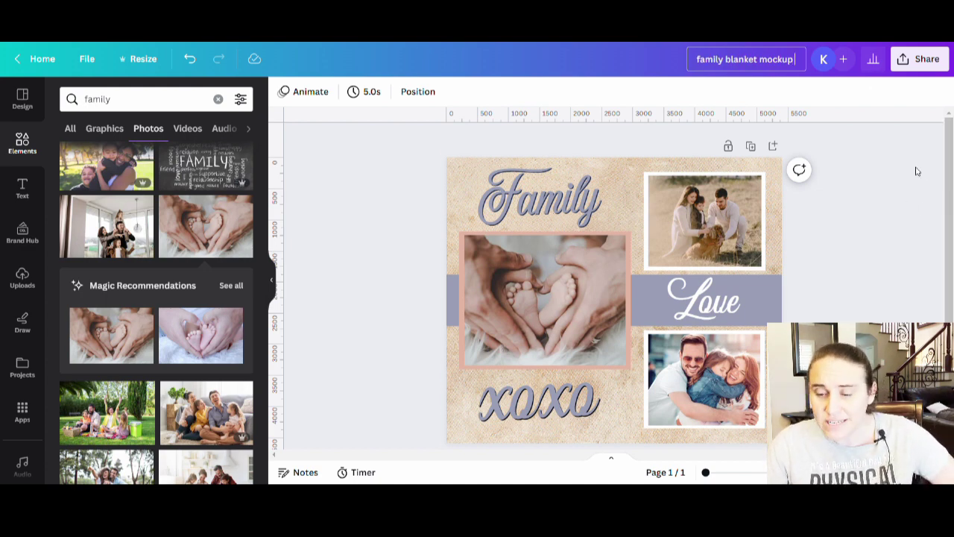
- Download the design as a PNG at size 2 (10,800 × 9,200 px) with a transparent background
click(922, 62)
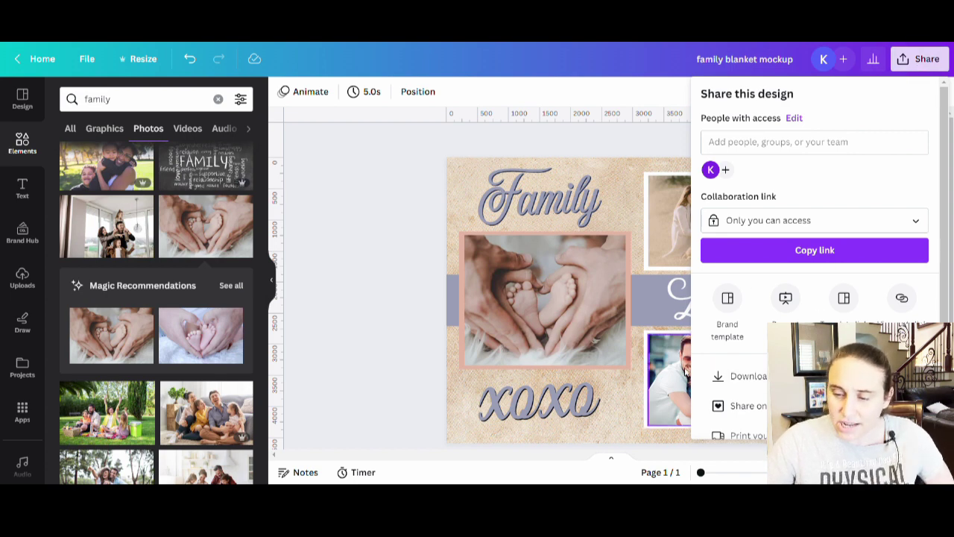
click(744, 376)
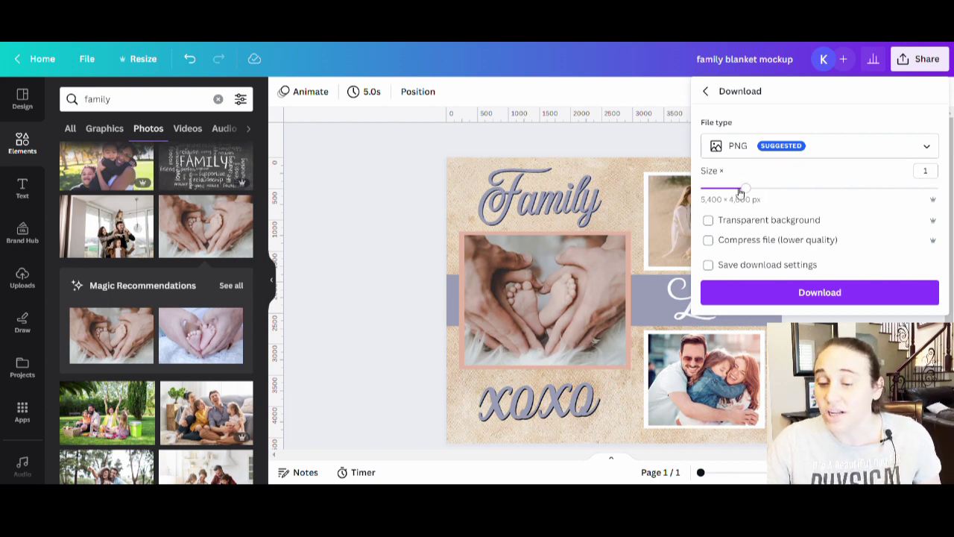
click(925, 174)
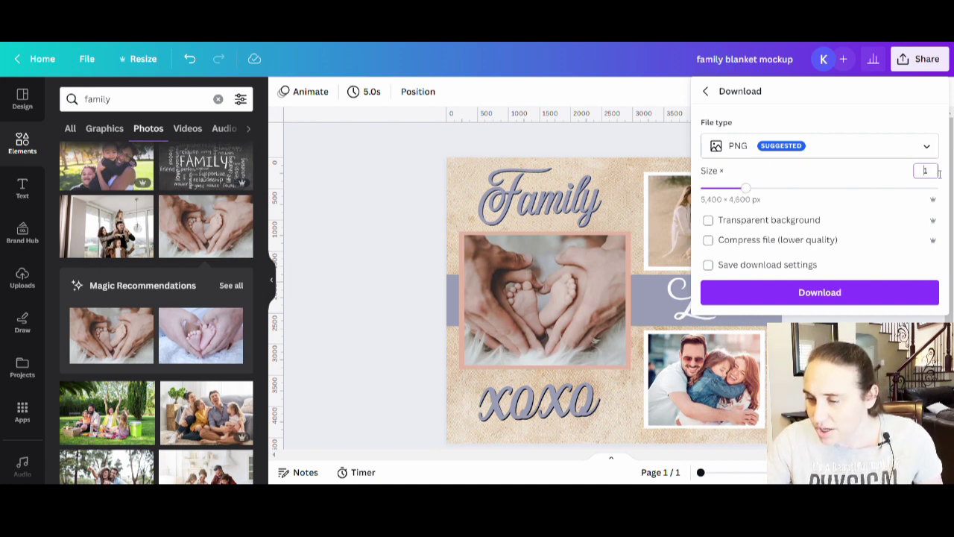
double_click(931, 177)
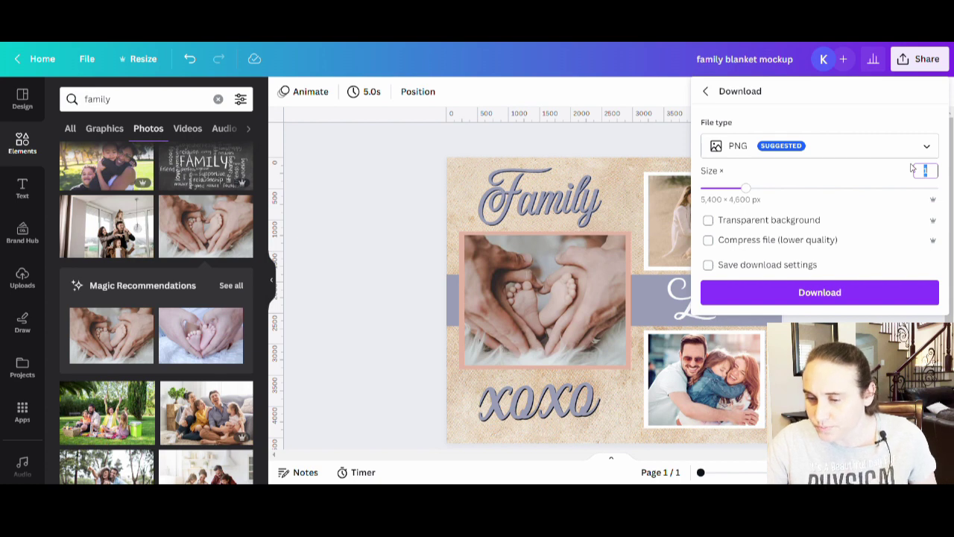
click(871, 222)
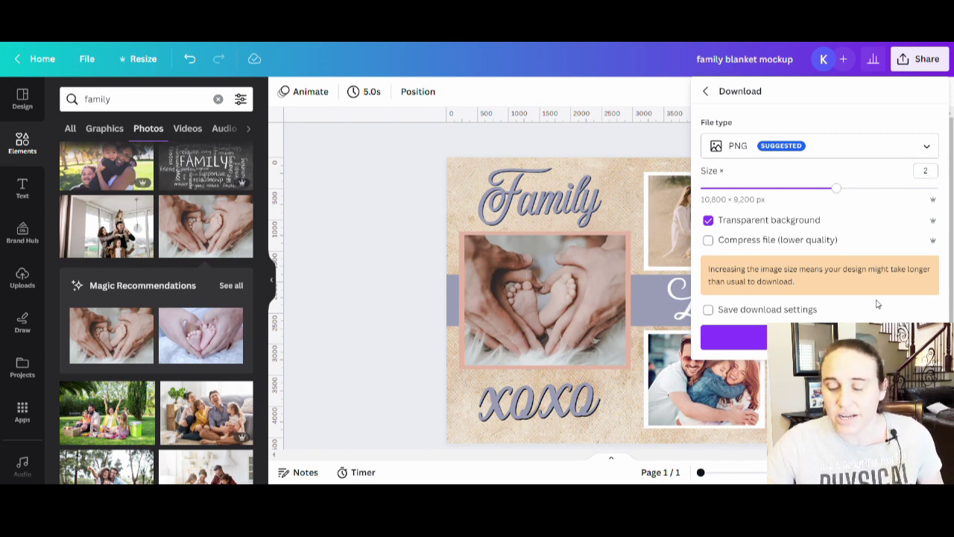
click(735, 337)
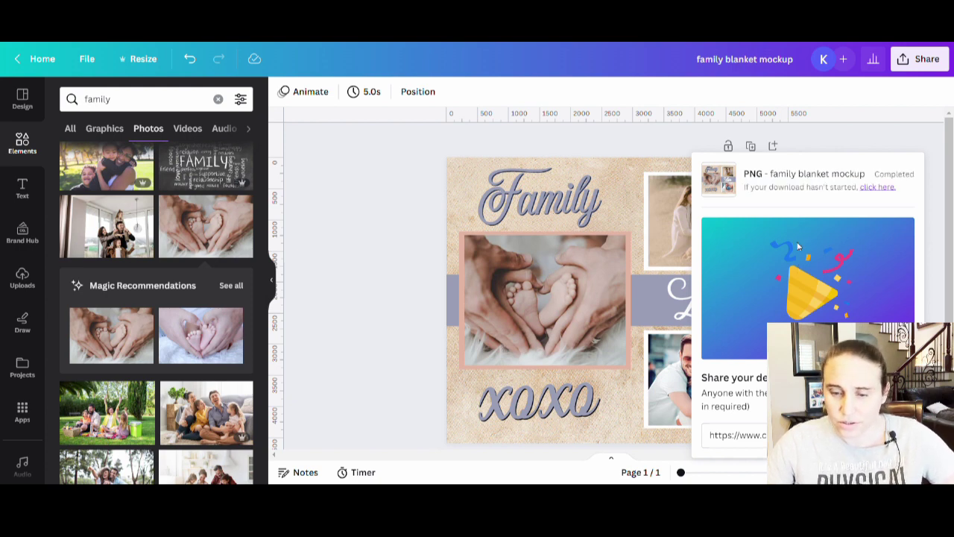
click(441, 233)
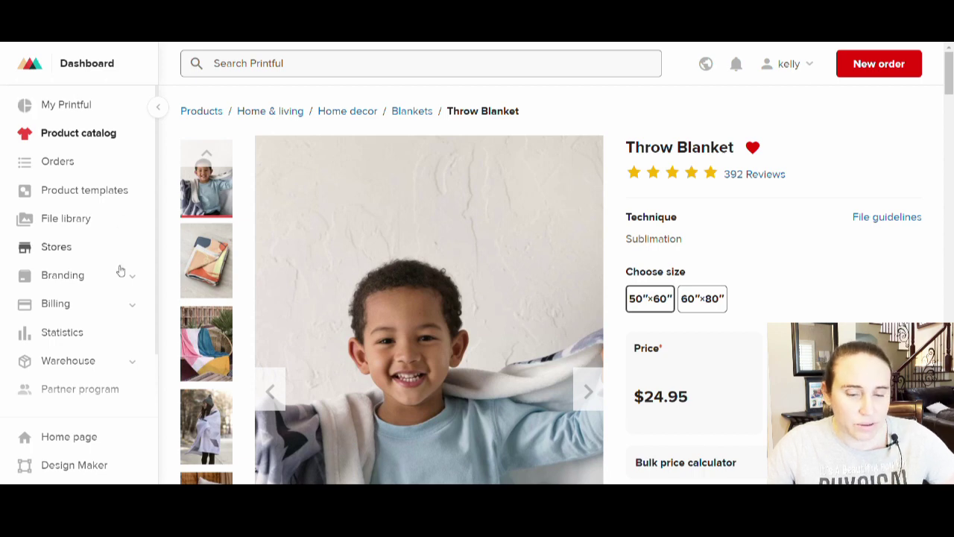
- In Printful, start a new product template and choose the Throw Blanket from the home and living blankets
click(78, 191)
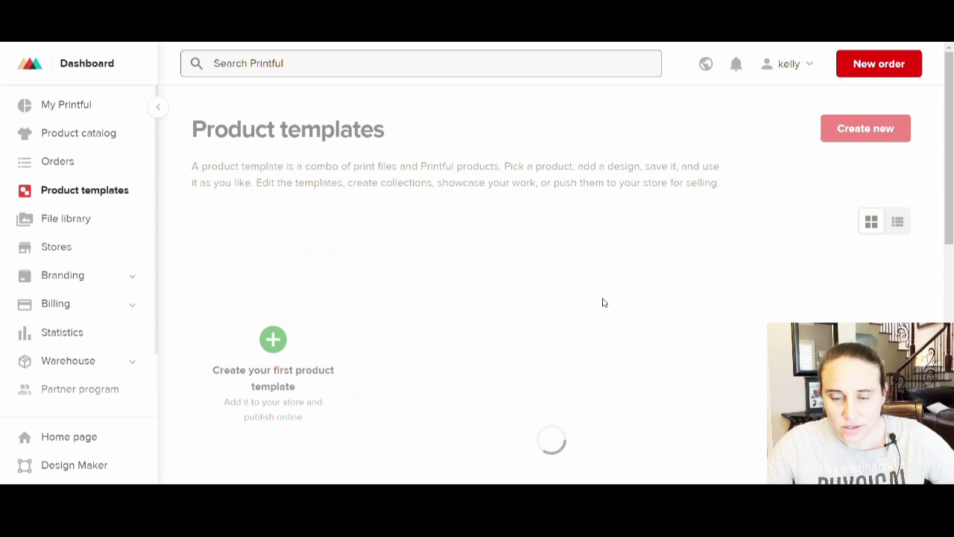
click(273, 347)
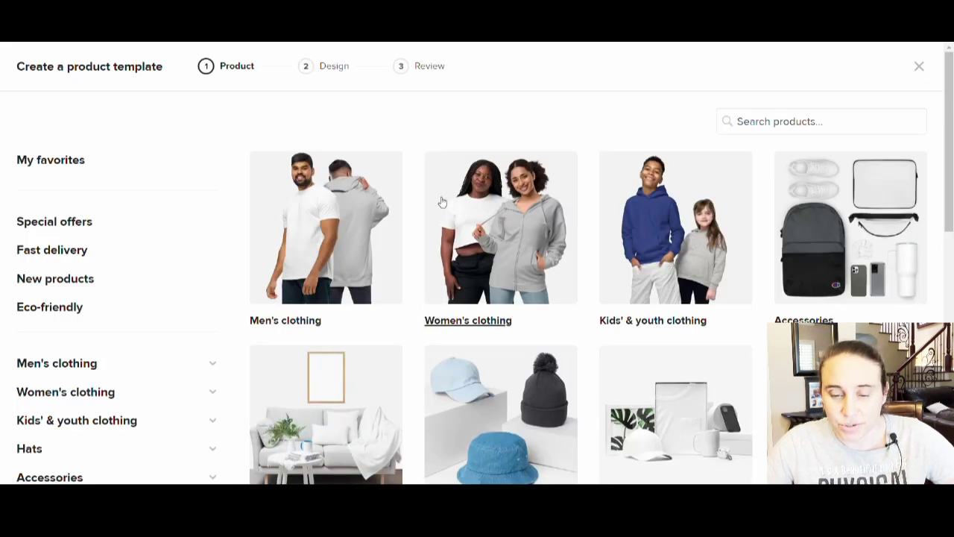
scroll(442, 202, down, 3)
click(355, 189)
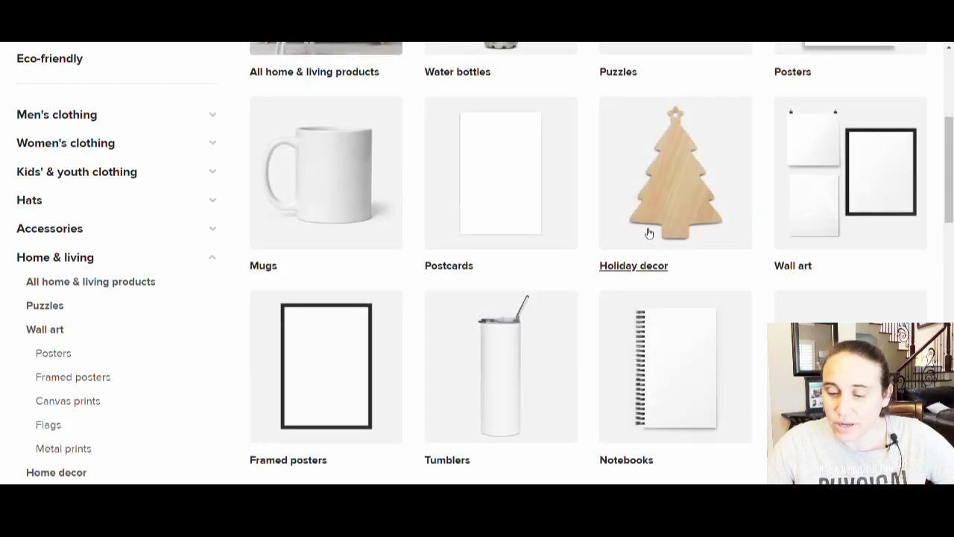
scroll(649, 234, down, 2)
click(856, 270)
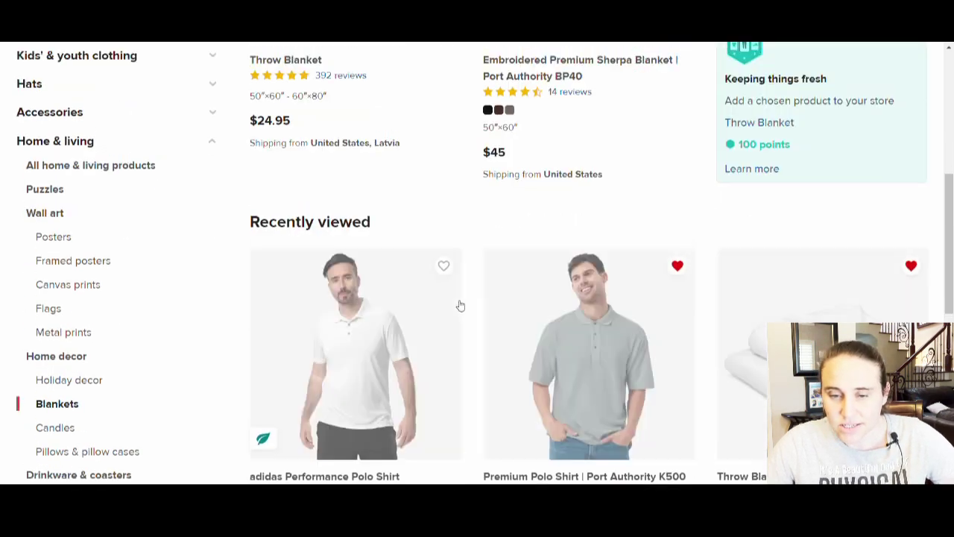
scroll(631, 311, up, 3)
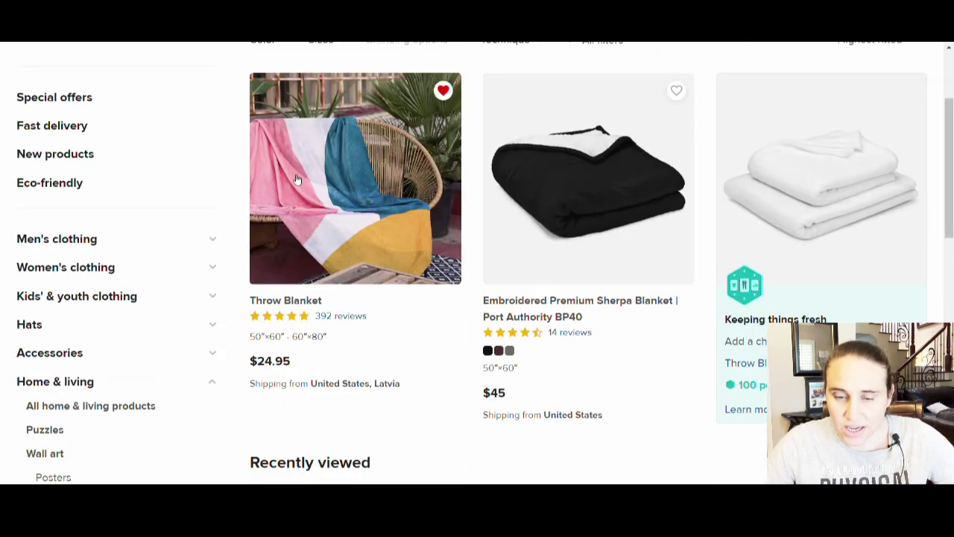
click(295, 181)
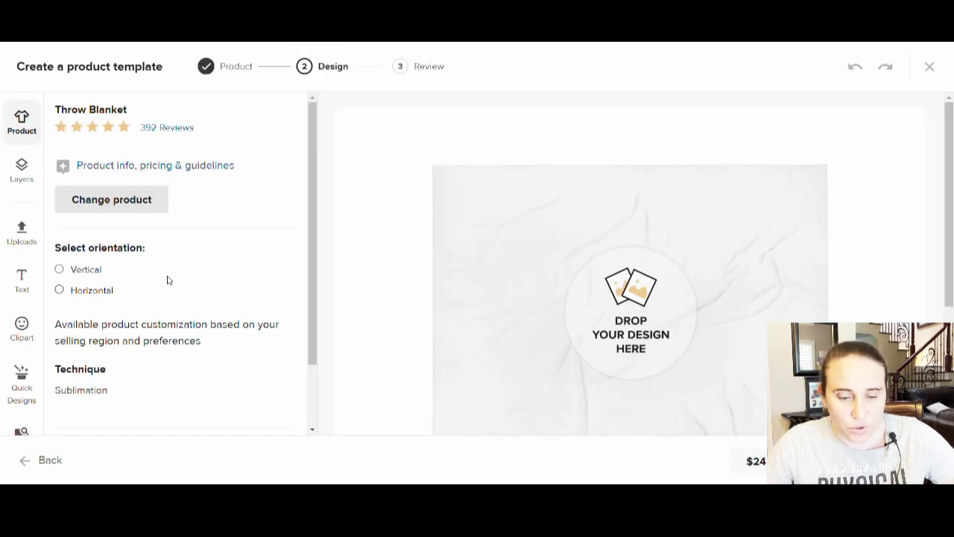
- Set the blanket's orientation to Horizontal and apply family-blanket-mockup-.png from the store's file library as its design
click(94, 292)
scroll(547, 238, down, 3)
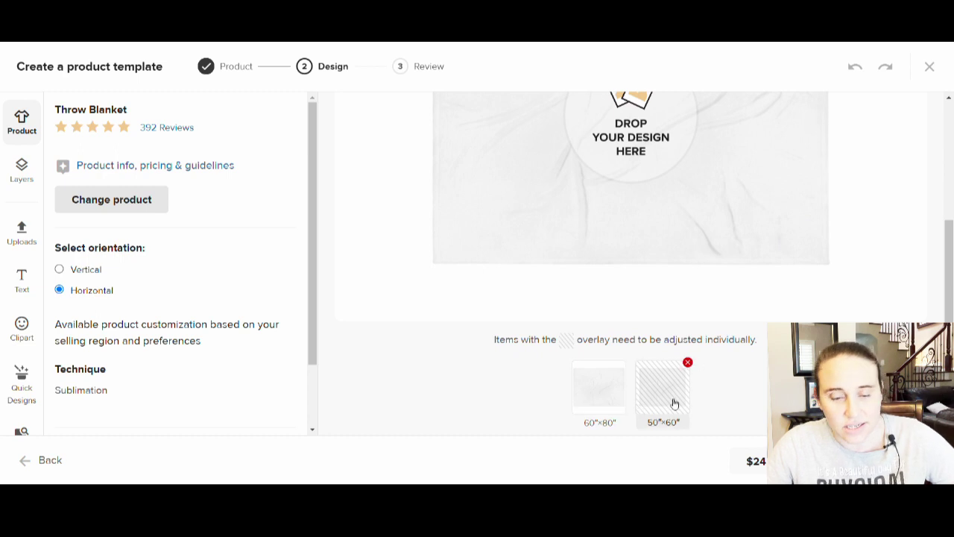
scroll(683, 260, up, 2)
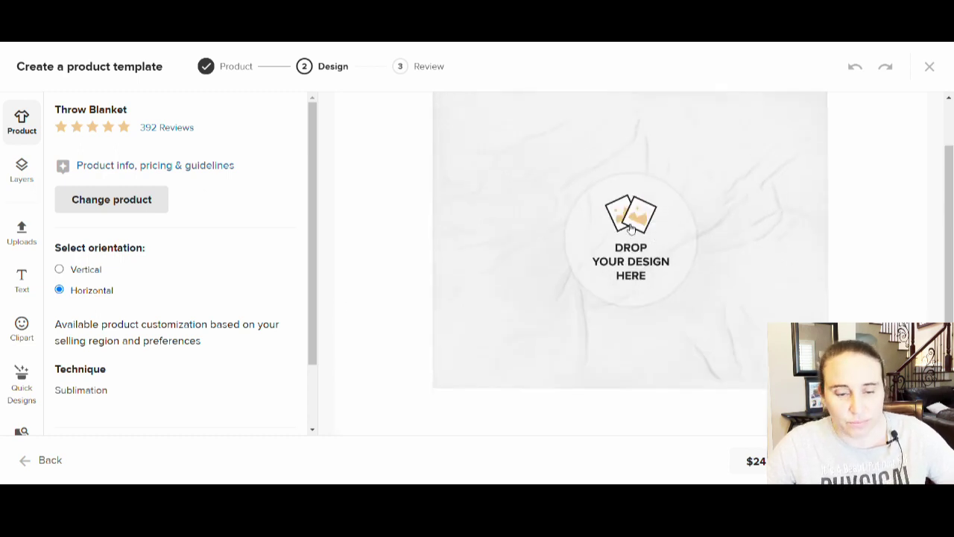
click(686, 202)
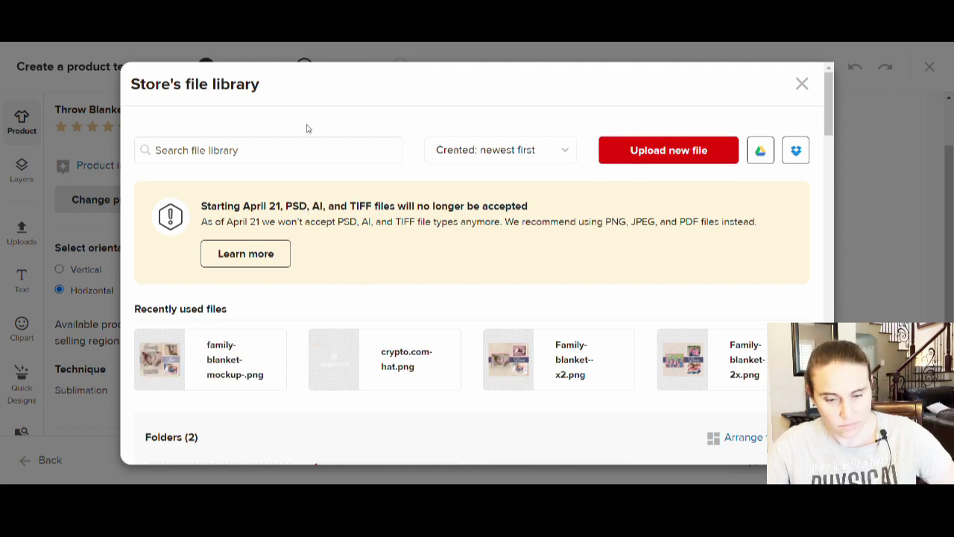
mouse_move(254, 382)
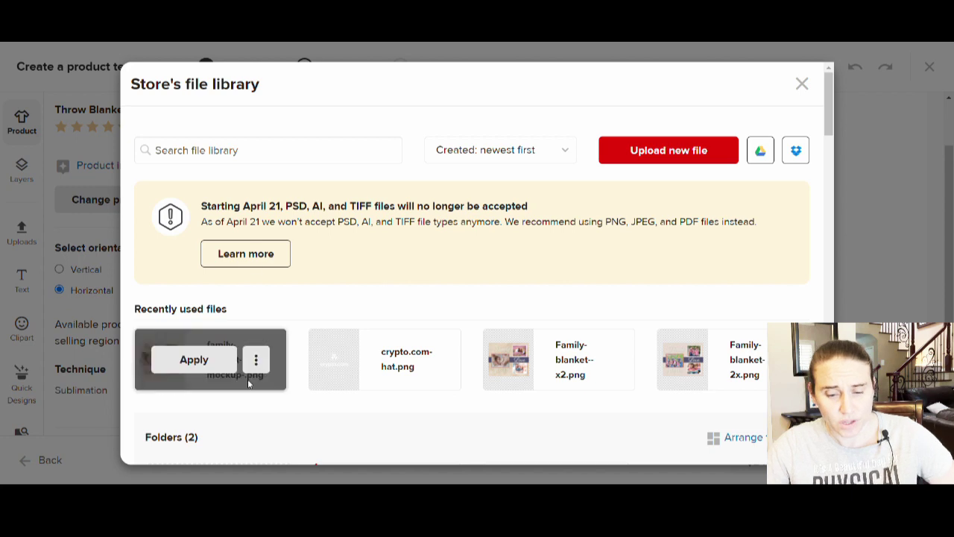
click(182, 362)
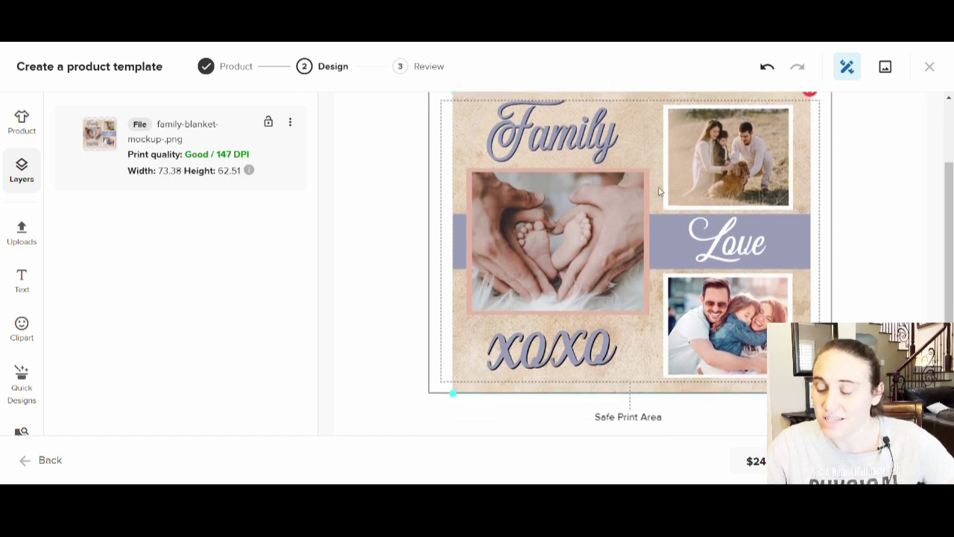
- Switch to the 50″×60″ blanket and examine how the design sits within the safe print area
scroll(686, 206, up, 2)
scroll(662, 210, down, 5)
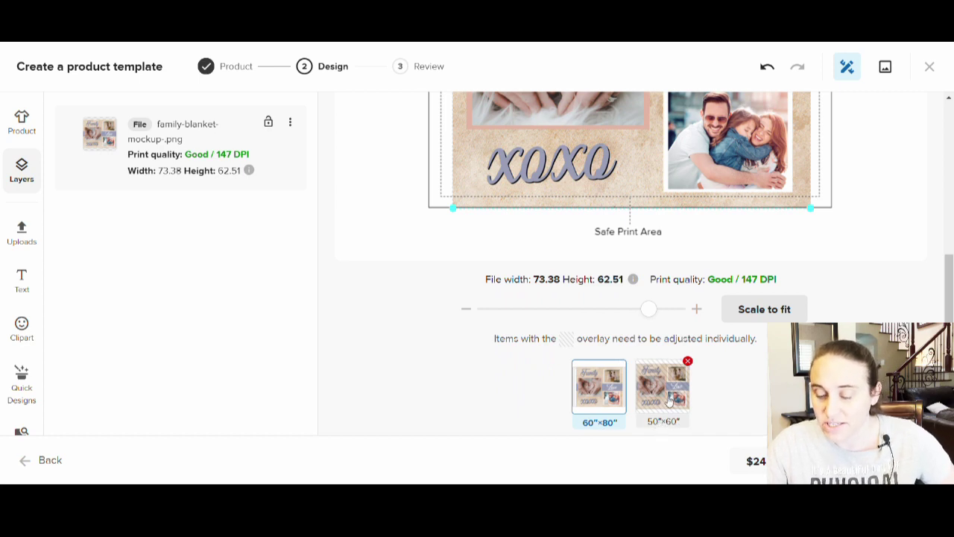
click(667, 399)
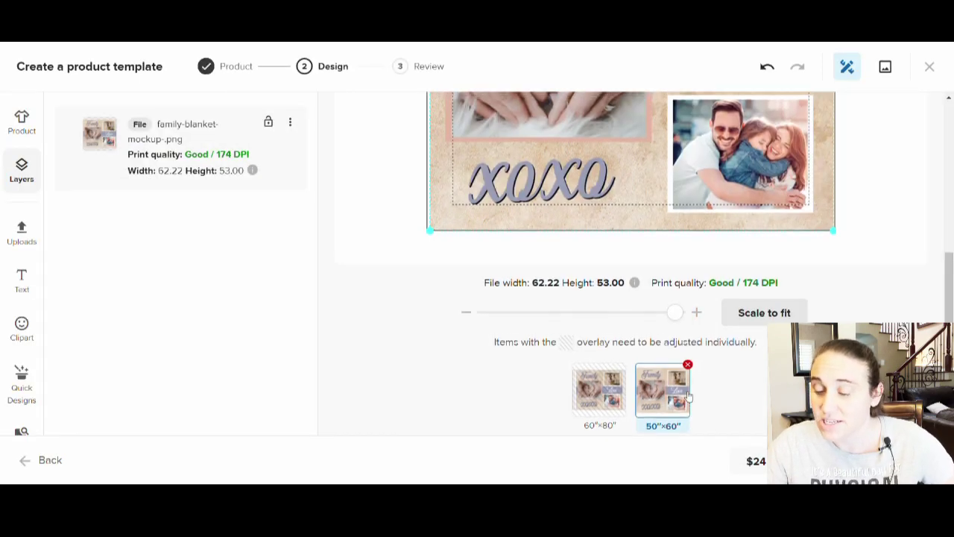
scroll(671, 396, up, 3)
scroll(850, 320, up, 1)
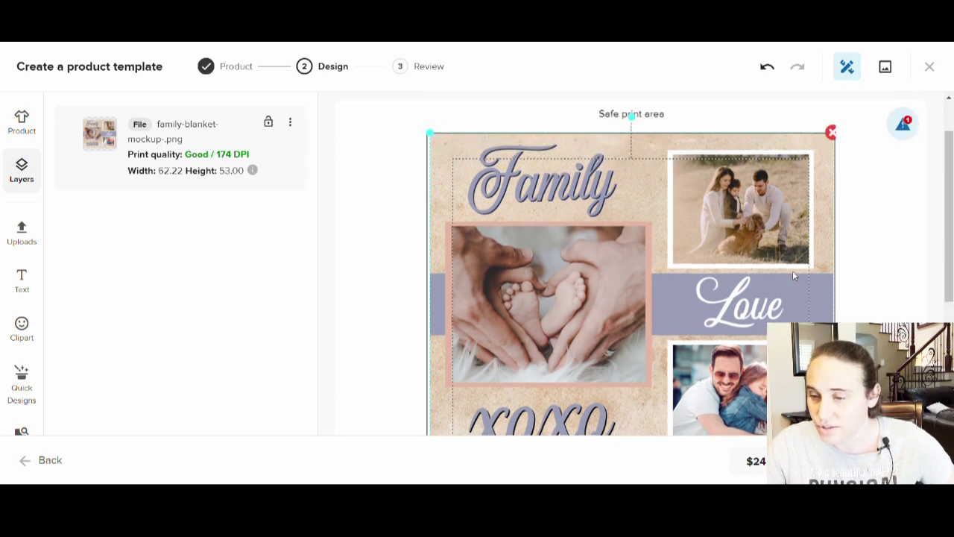
- Enlarge the placed design to 63.69 × 54.14 so it covers the 50″×60″ blanket's full print area
scroll(816, 235, down, 2)
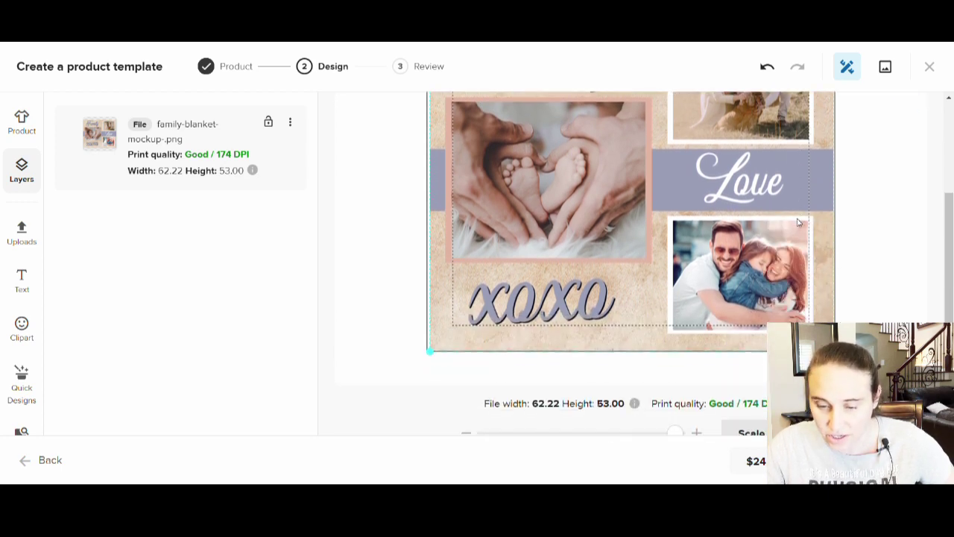
drag(429, 353, 427, 358)
scroll(631, 263, up, 3)
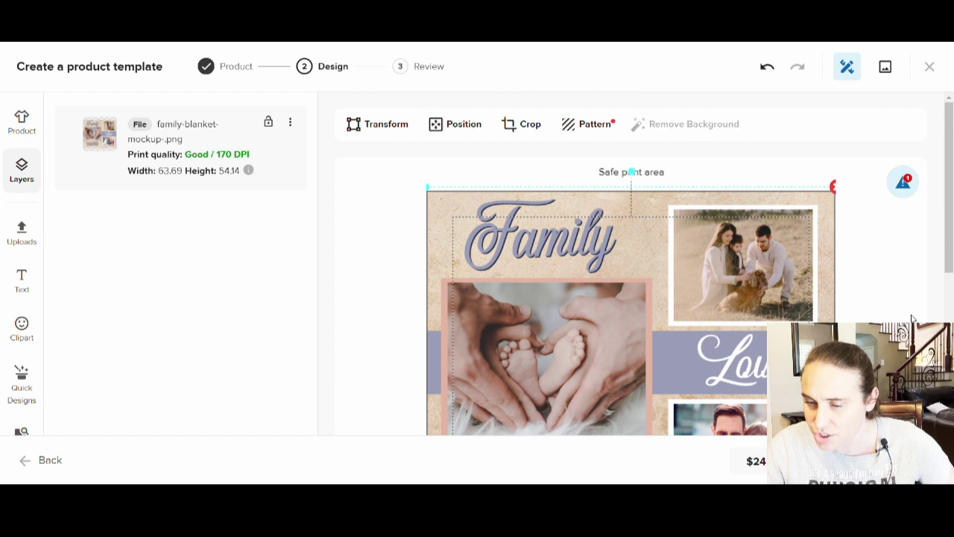
- Examine which photos and text of the enlarged design extend past the blanket's safe print area
scroll(911, 302, down, 2)
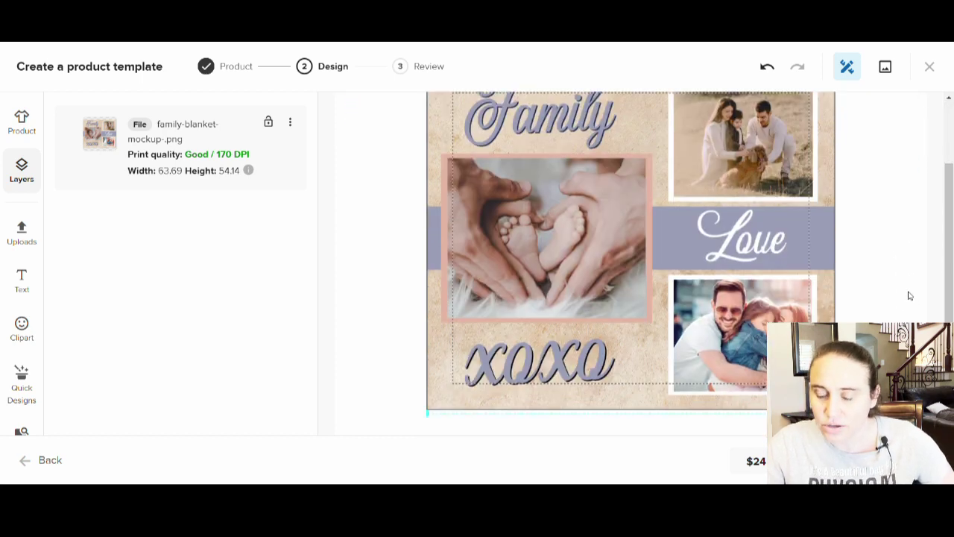
scroll(897, 312, up, 1)
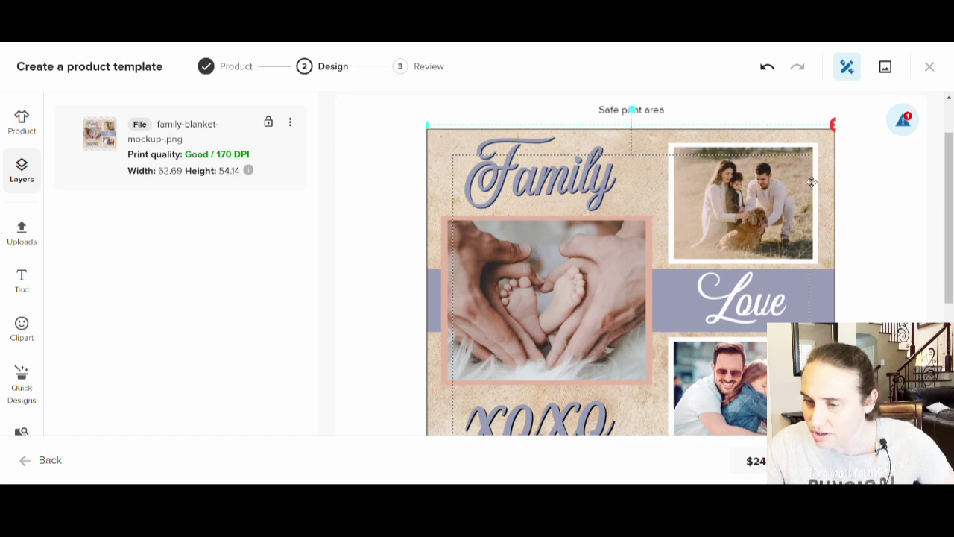
scroll(821, 157, down, 1)
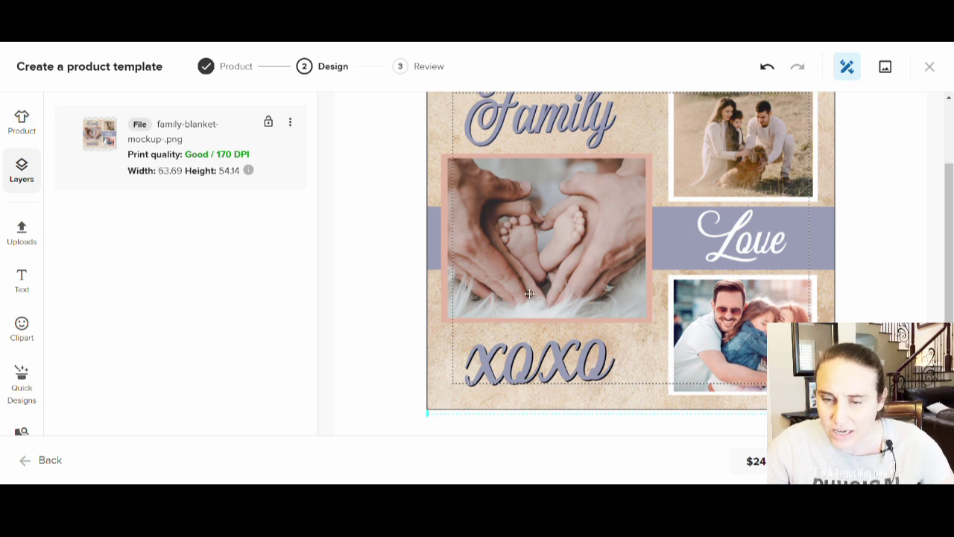
scroll(653, 187, up, 1)
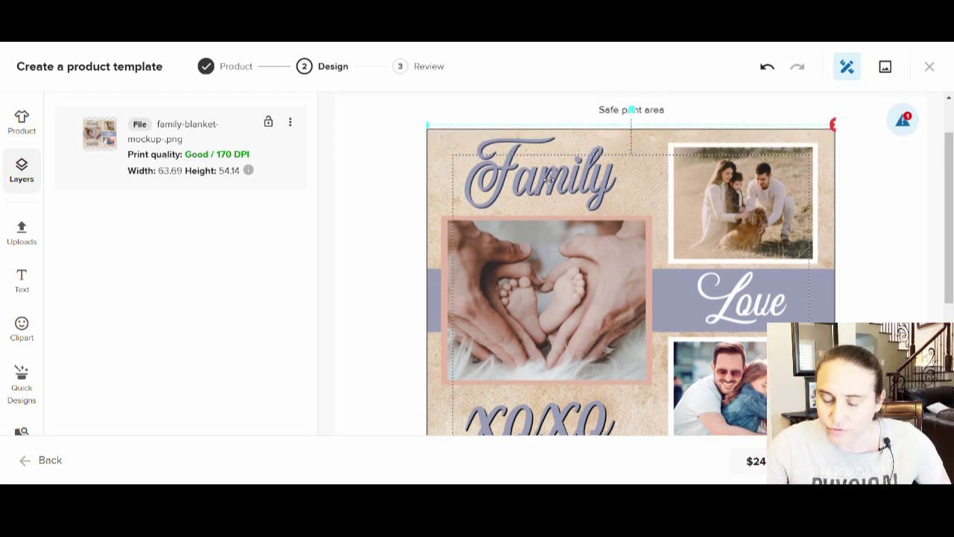
scroll(544, 183, down, 3)
scroll(544, 182, up, 2)
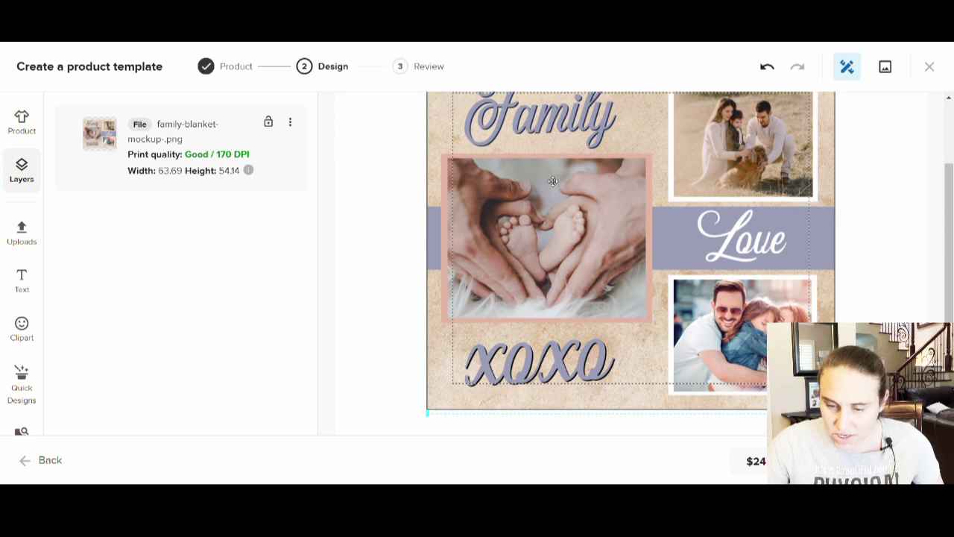
scroll(594, 328, up, 2)
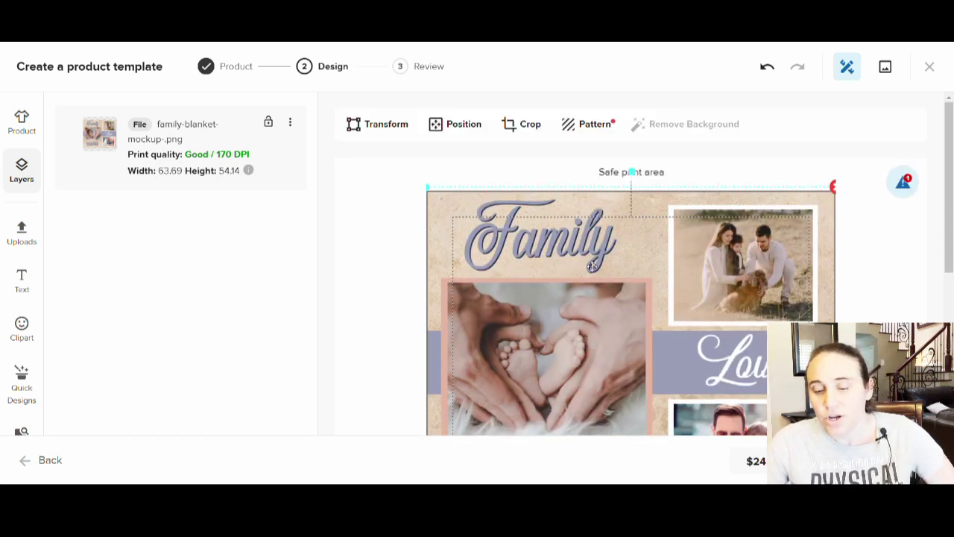
scroll(625, 289, down, 1)
scroll(650, 304, down, 2)
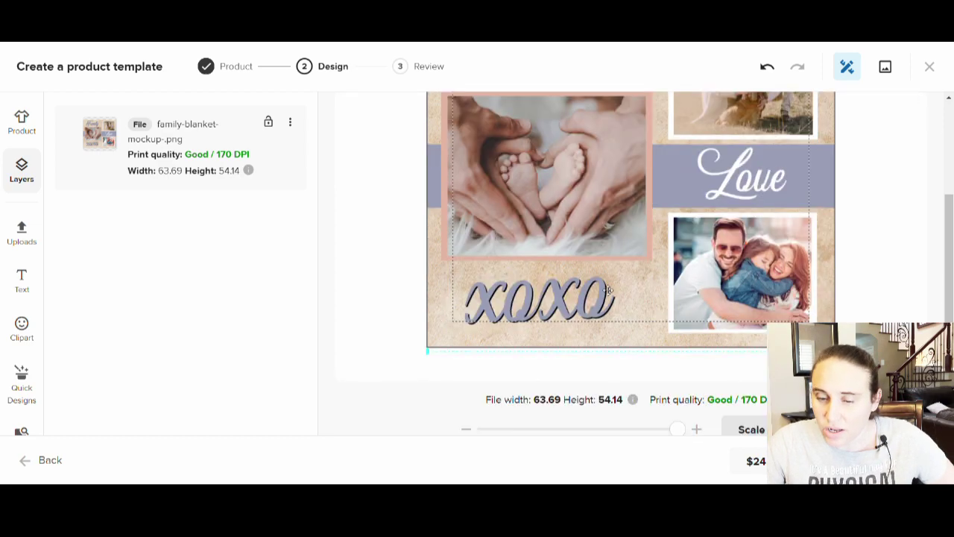
scroll(650, 303, up, 3)
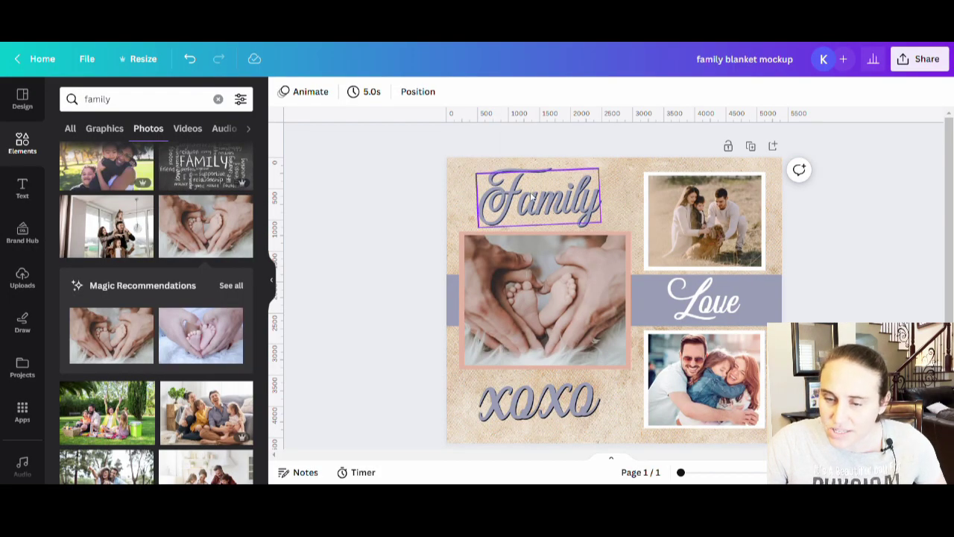
- Switch to the Canva design and scale the Family heading down to font size 476
click(596, 173)
drag(608, 173, 596, 179)
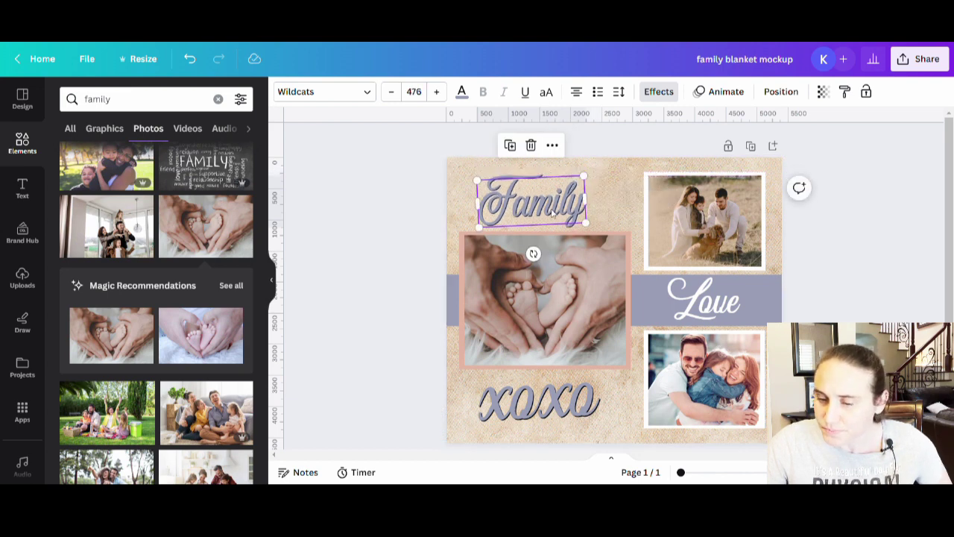
click(937, 278)
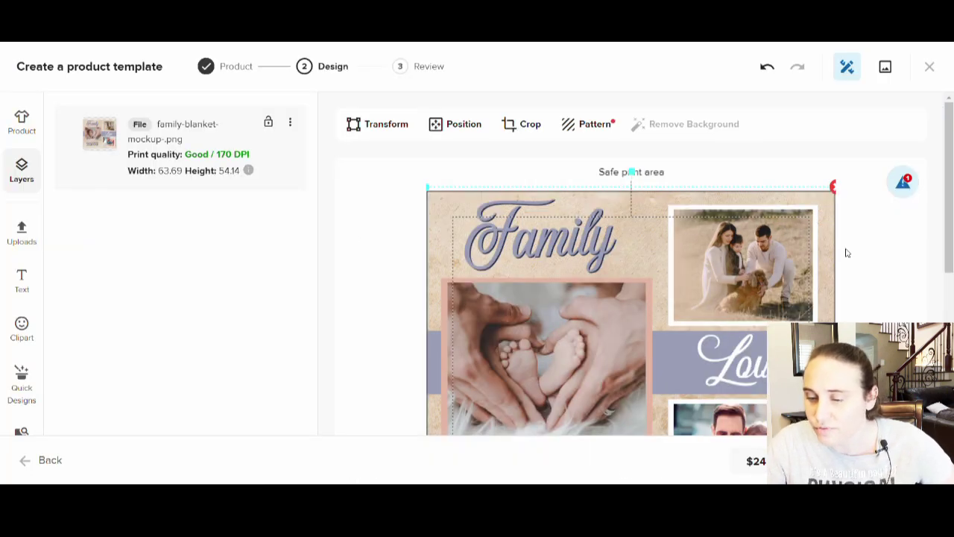
- Check the photo edges against Printful's safe print area, and slightly shrink the family-with-dog photo in Canva
scroll(885, 240, down, 3)
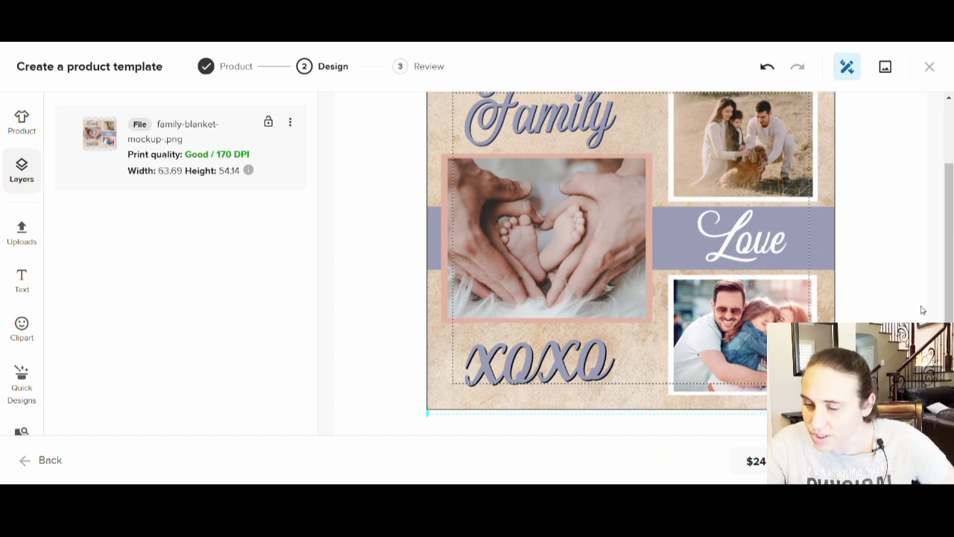
scroll(813, 179, up, 2)
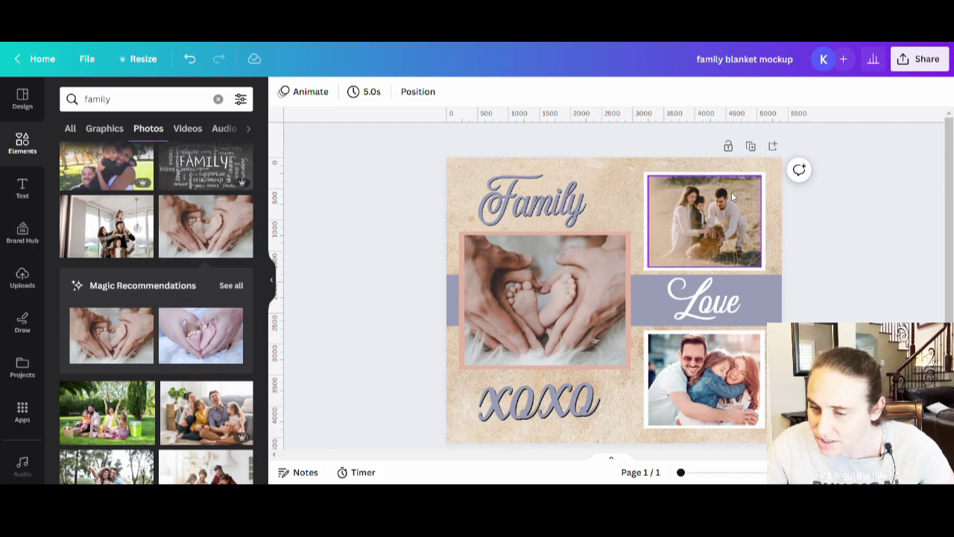
click(735, 195)
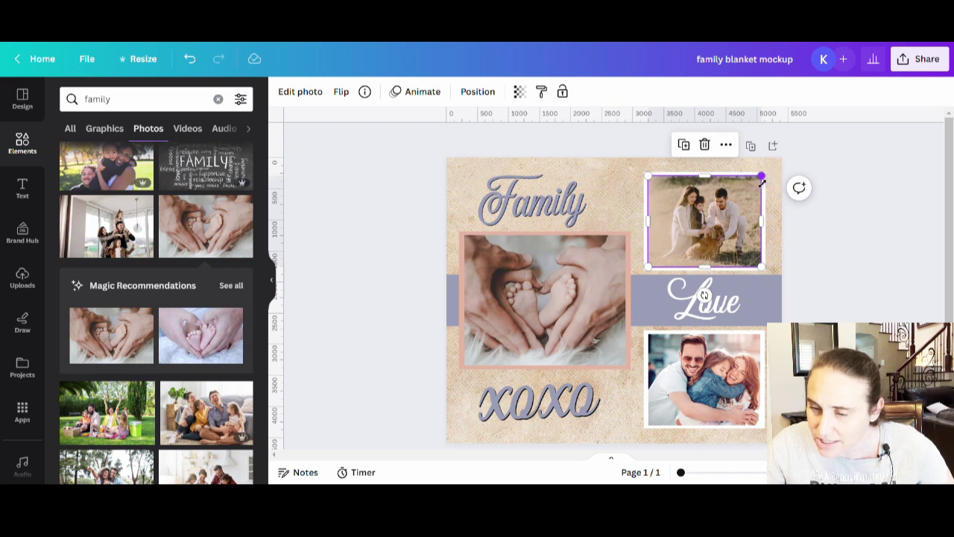
drag(761, 179, 763, 185)
click(763, 187)
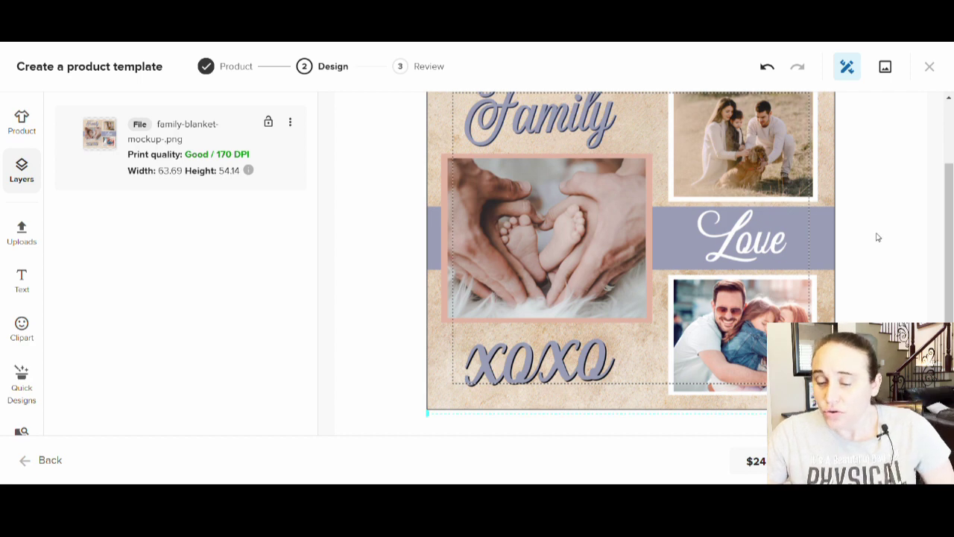
- Back in Printful, examine how the headings and photos sit relative to the safe print area's dotted outline
scroll(783, 256, up, 2)
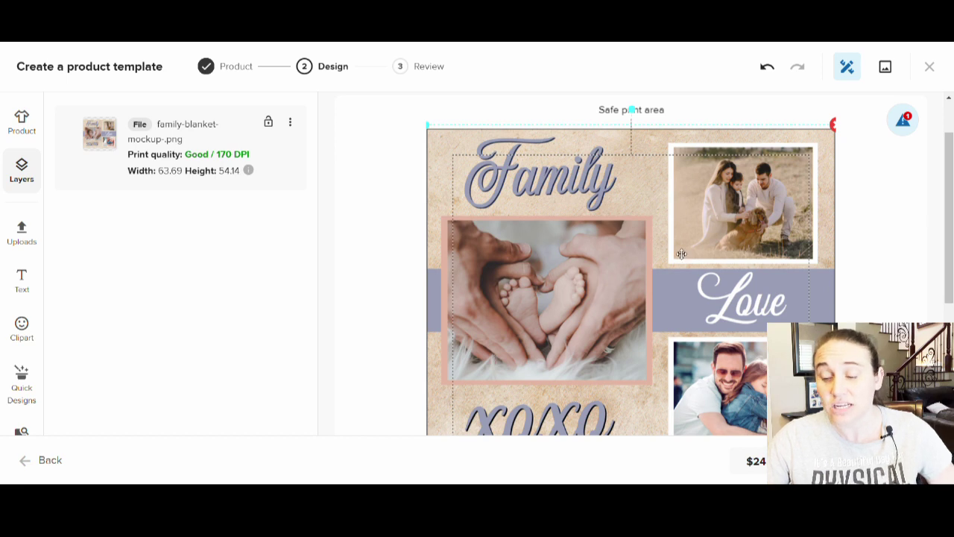
scroll(752, 282, down, 1)
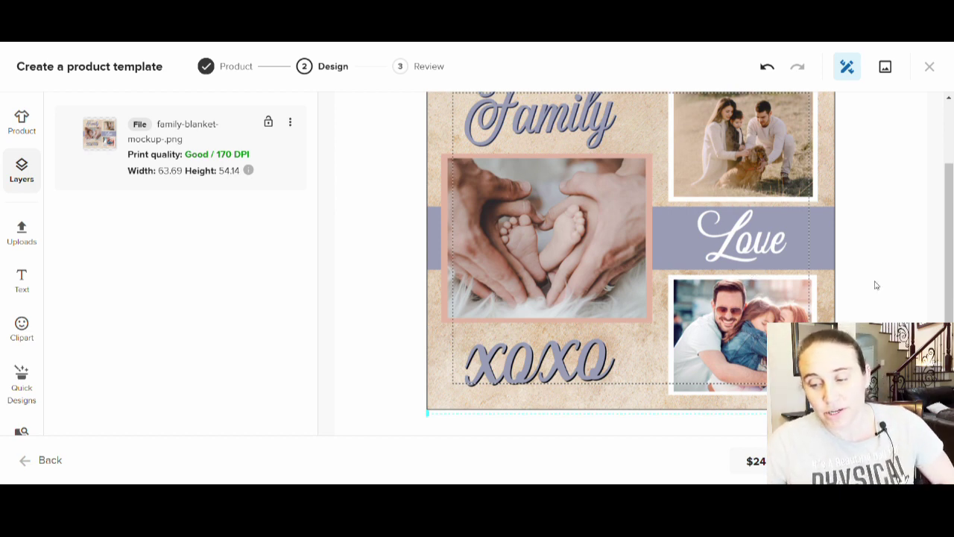
scroll(859, 282, up, 1)
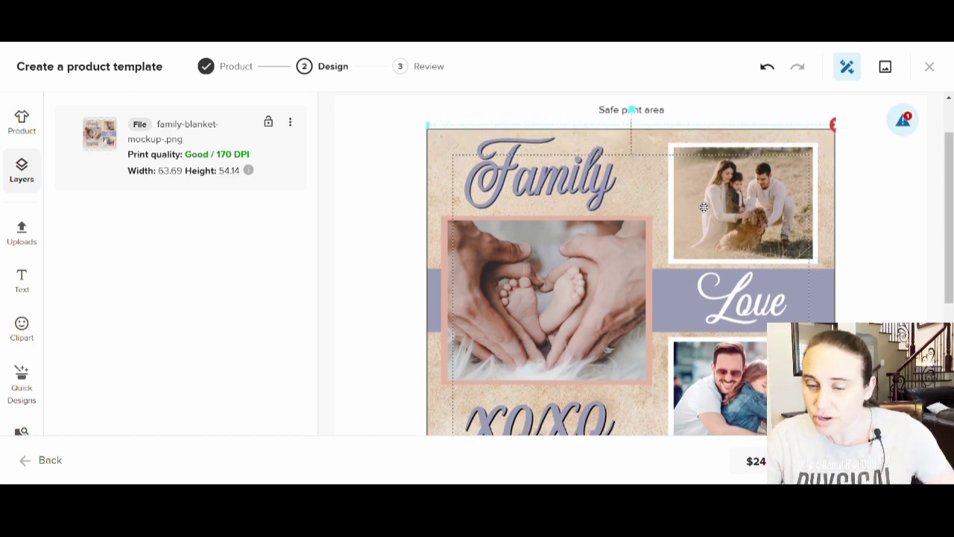
scroll(755, 218, down, 1)
scroll(754, 217, down, 1)
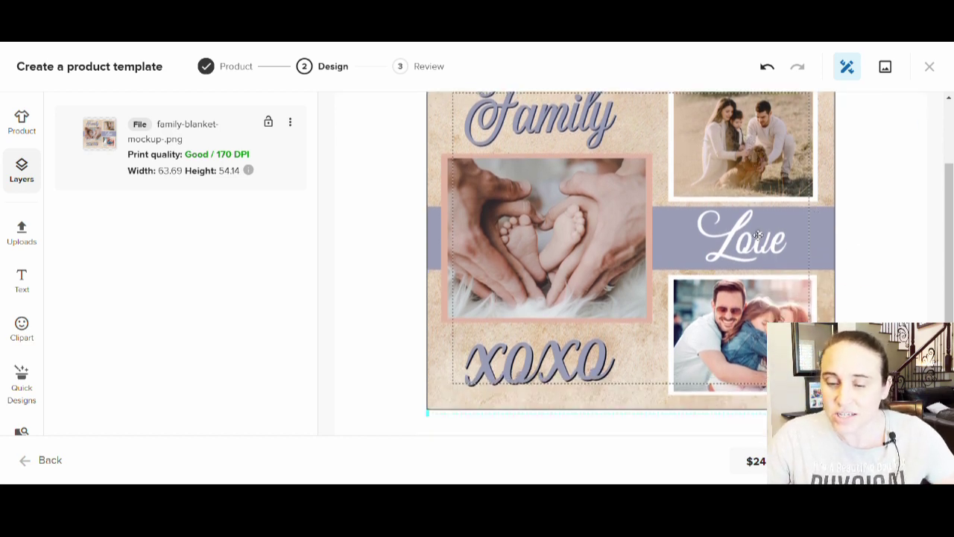
scroll(755, 218, up, 1)
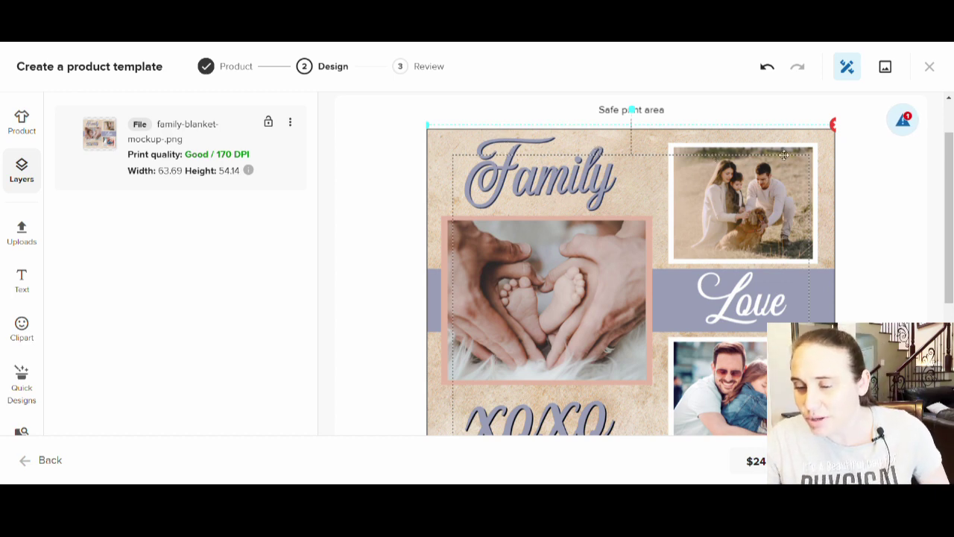
scroll(820, 171, down, 1)
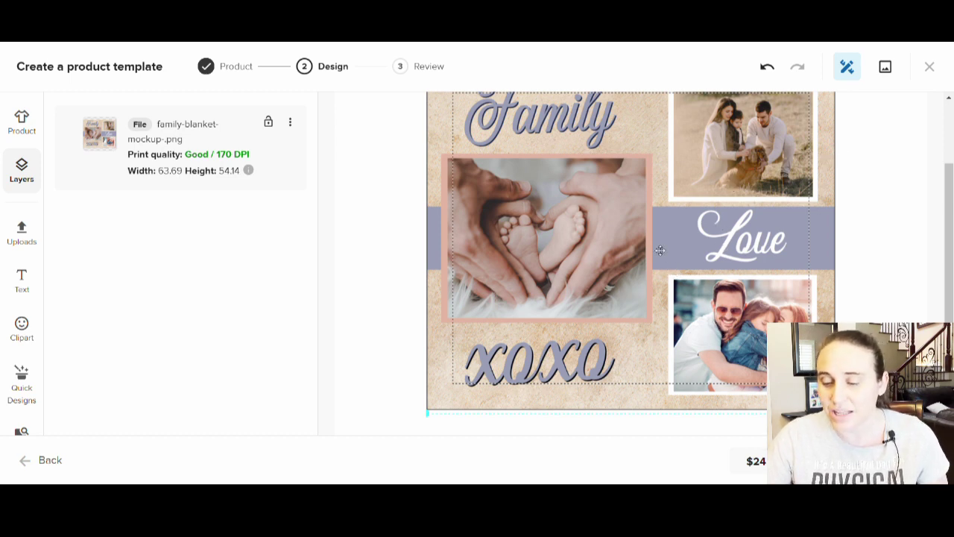
scroll(660, 251, up, 1)
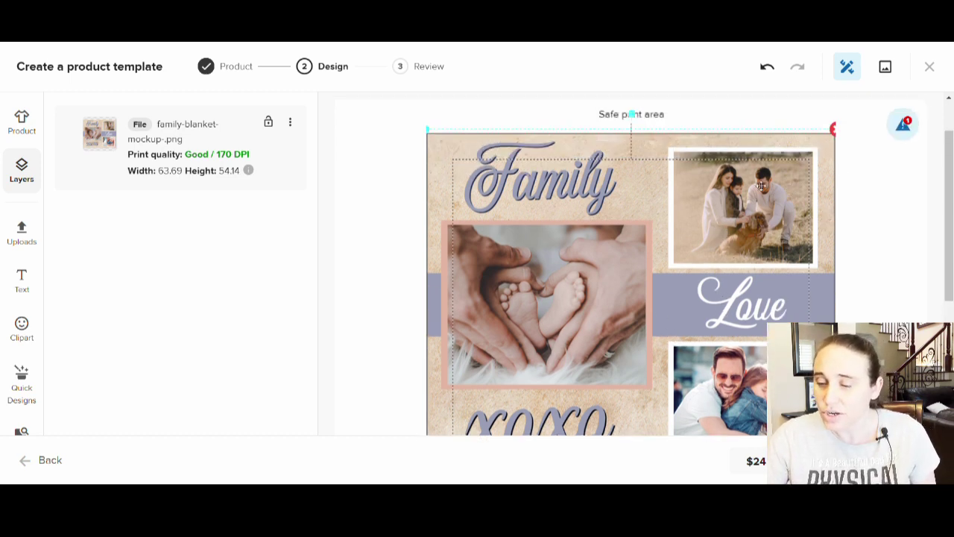
- Remove the current design from the blanket and apply family-blanket-mockup--(1).png from the store's file library
click(761, 184)
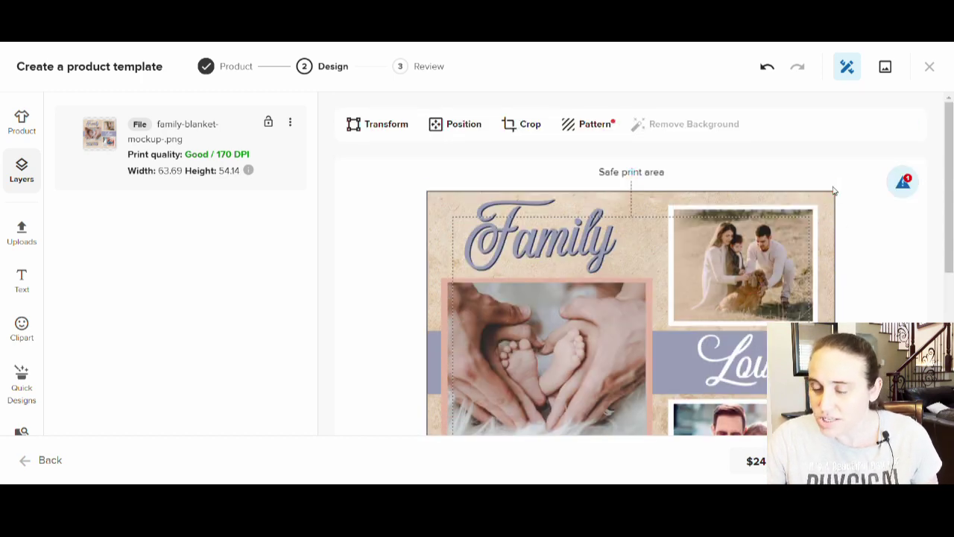
drag(833, 191, 809, 198)
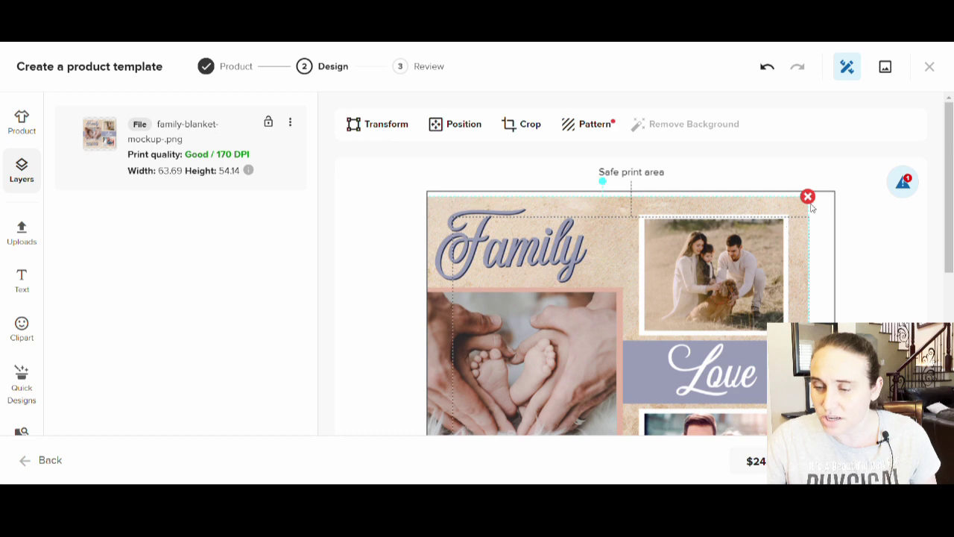
click(809, 197)
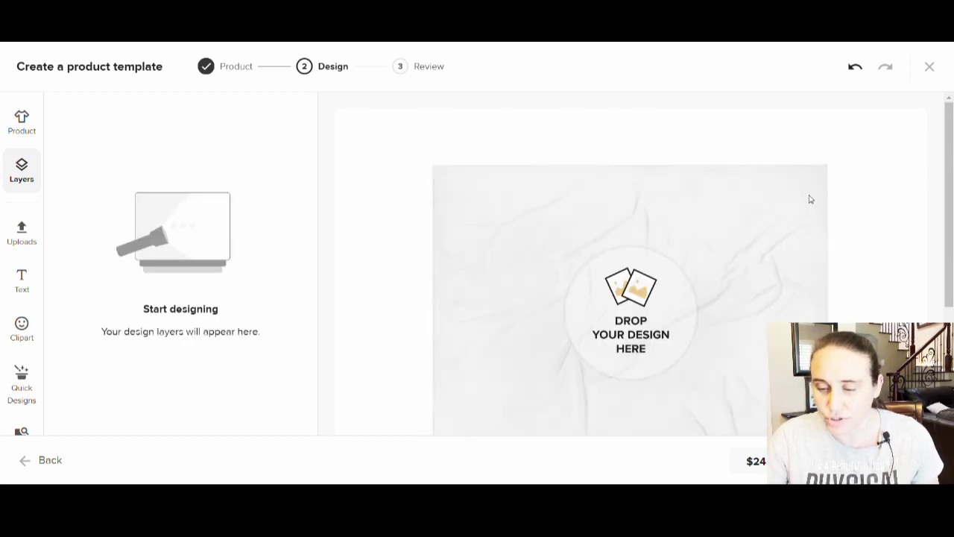
click(657, 309)
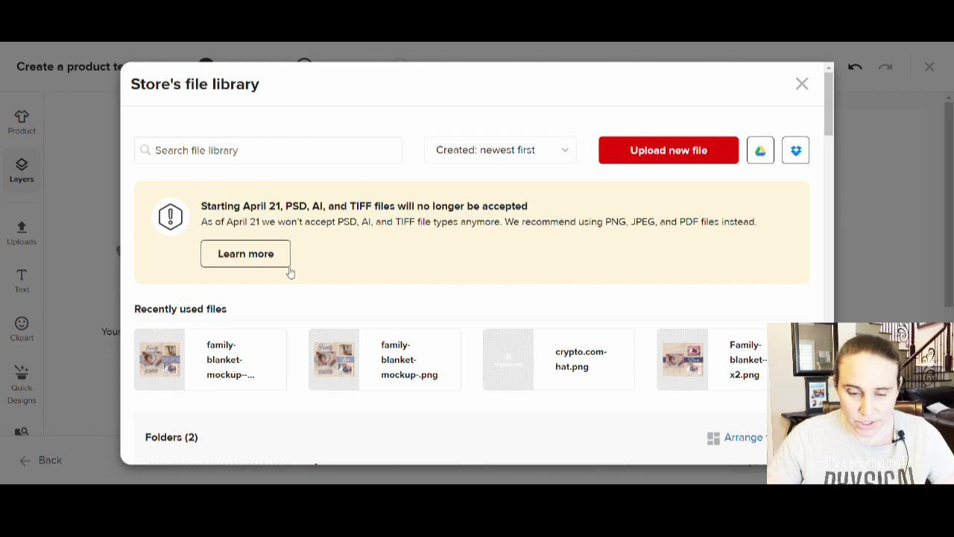
click(203, 370)
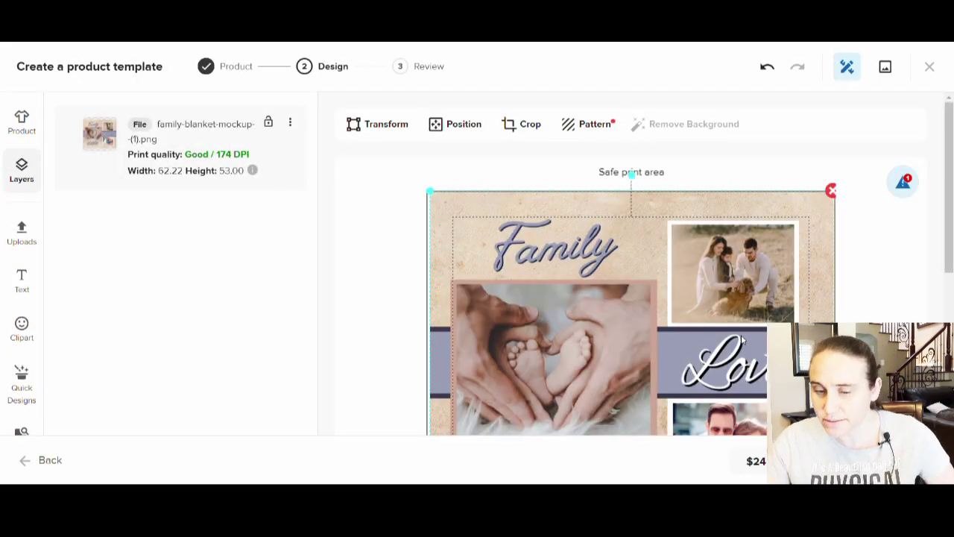
- Enlarge the replacement design to 63.22 × 53.74 to cover the blanket's print area and check its fit within the safe area
scroll(863, 261, down, 1)
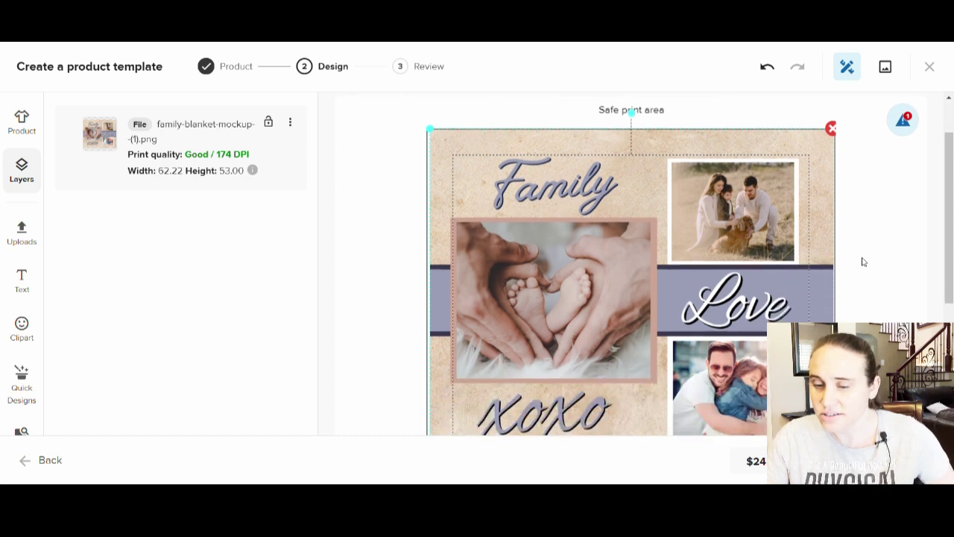
scroll(821, 239, down, 1)
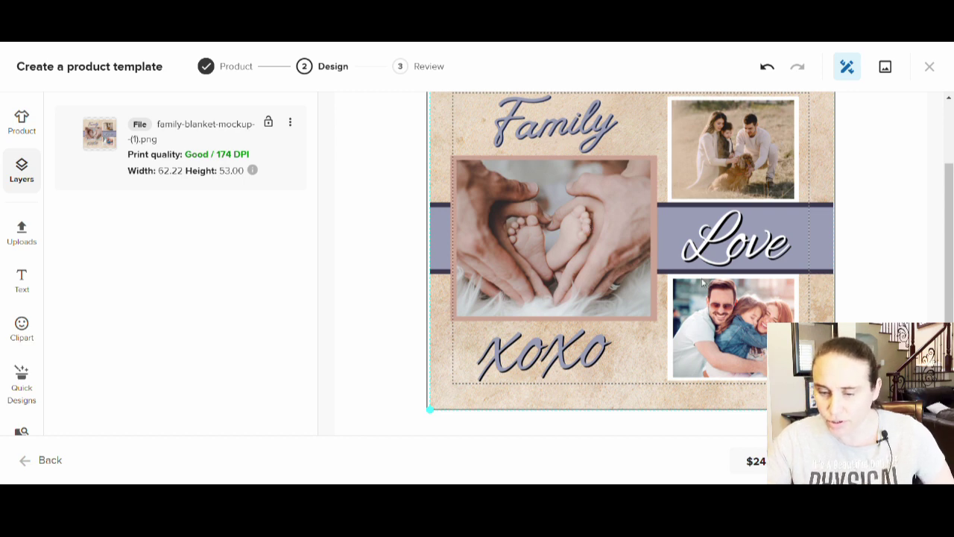
scroll(746, 288, up, 1)
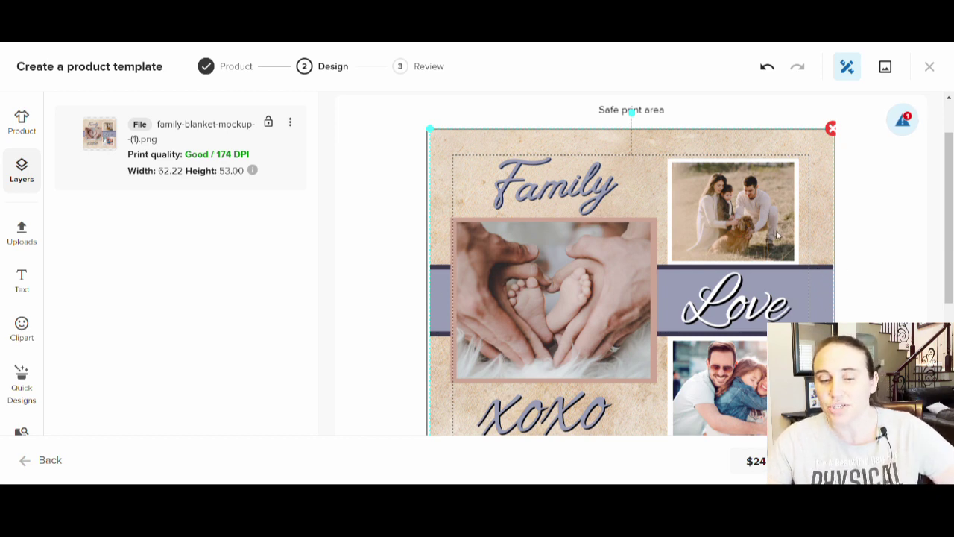
scroll(639, 182, down, 1)
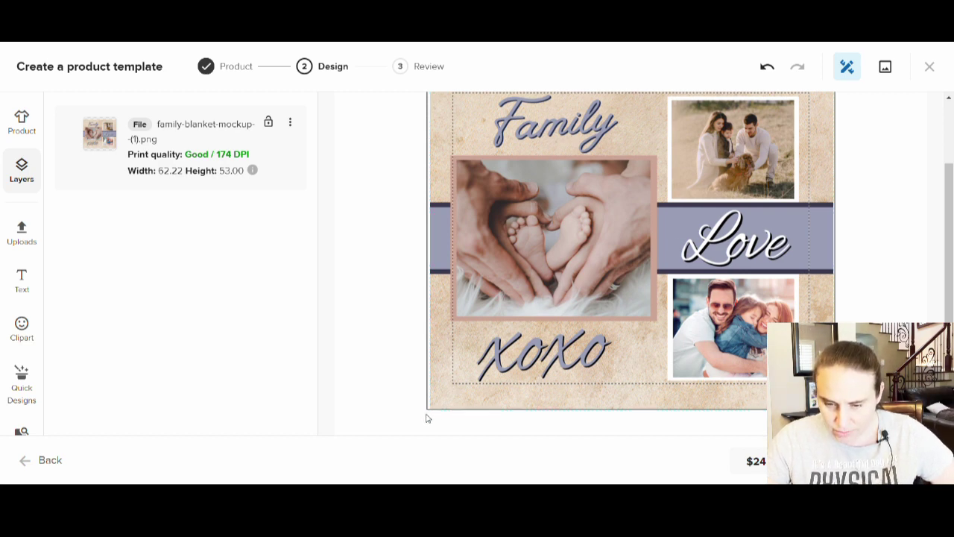
drag(434, 415, 431, 418)
scroll(761, 345, up, 1)
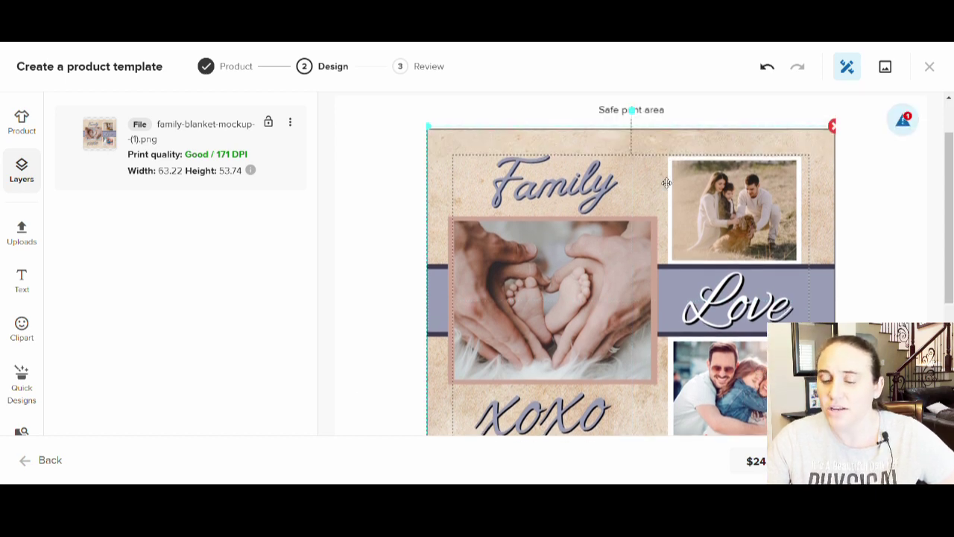
scroll(664, 184, down, 1)
scroll(854, 202, down, 2)
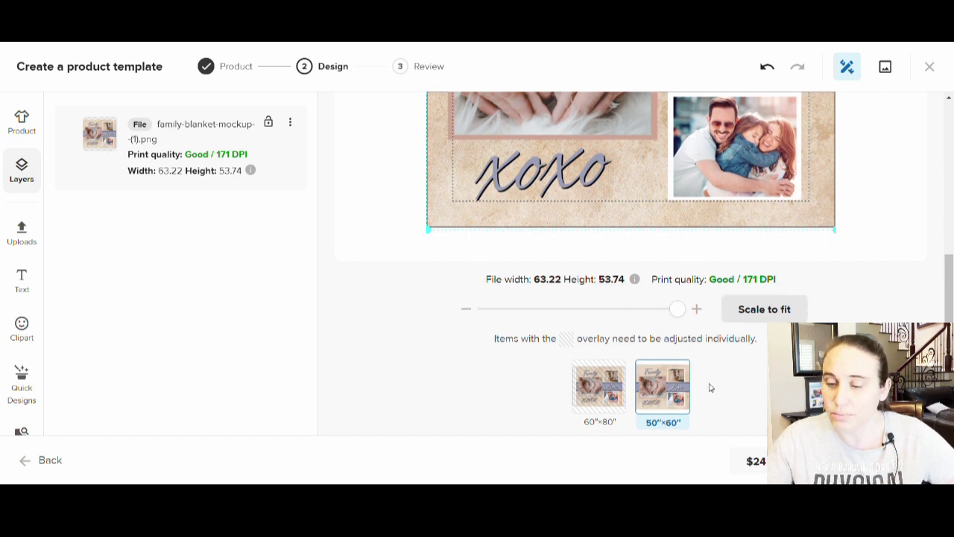
scroll(656, 313, up, 3)
scroll(770, 183, down, 2)
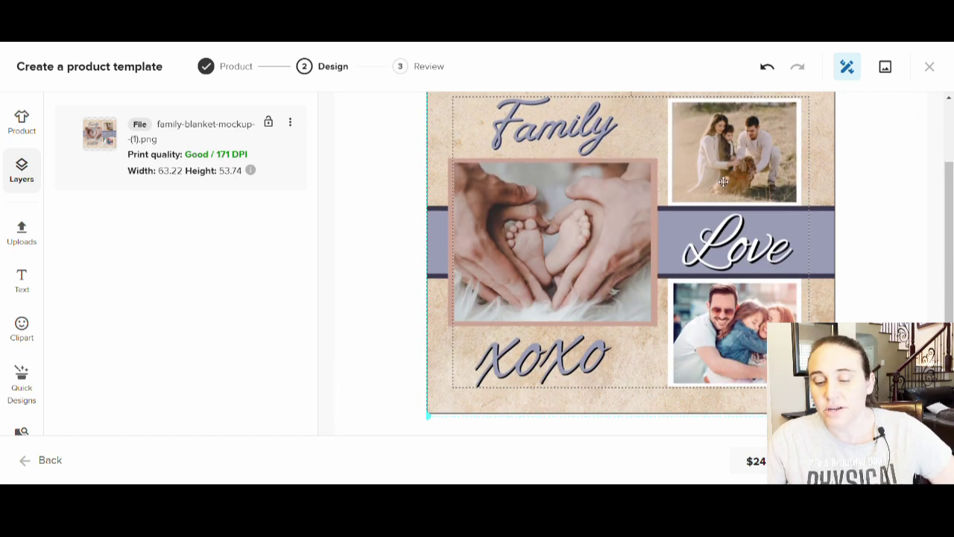
- Switch to the 60″×80″ blanket and enlarge its design to 82.99 × 70.57 so it covers the whole print area
scroll(769, 183, up, 2)
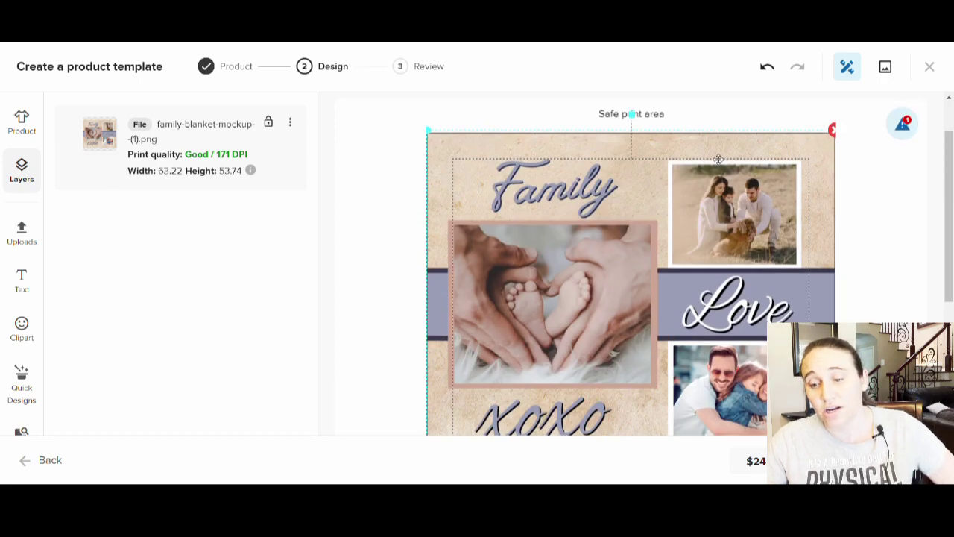
scroll(630, 258, down, 4)
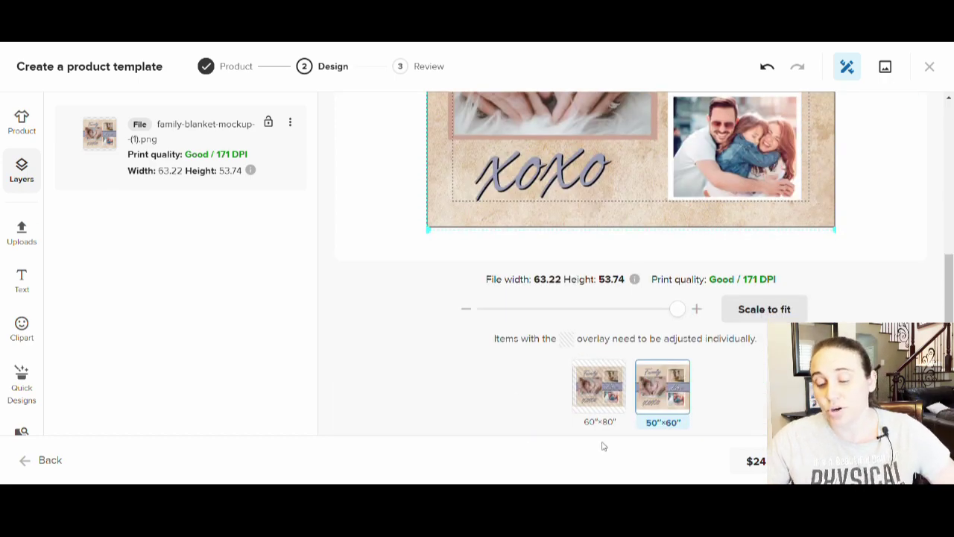
click(601, 398)
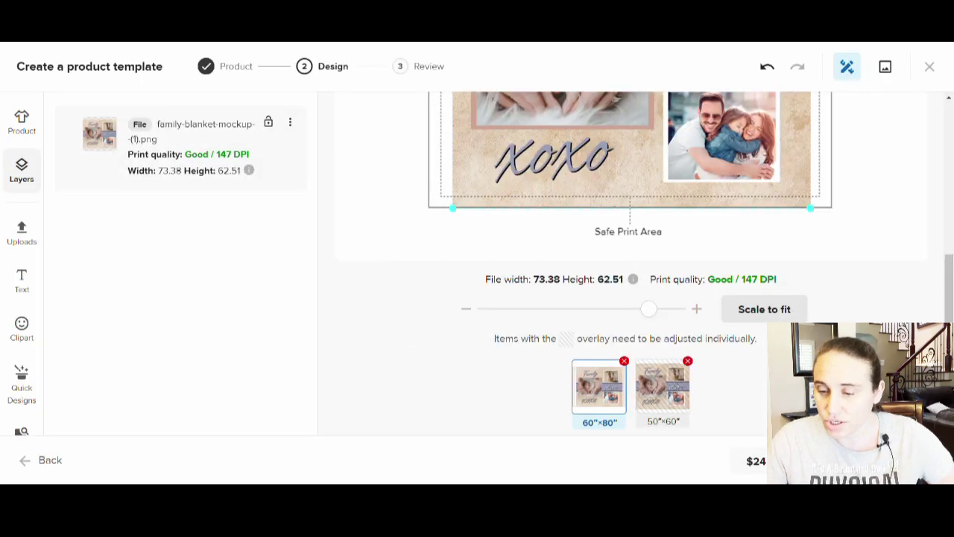
scroll(608, 356, up, 3)
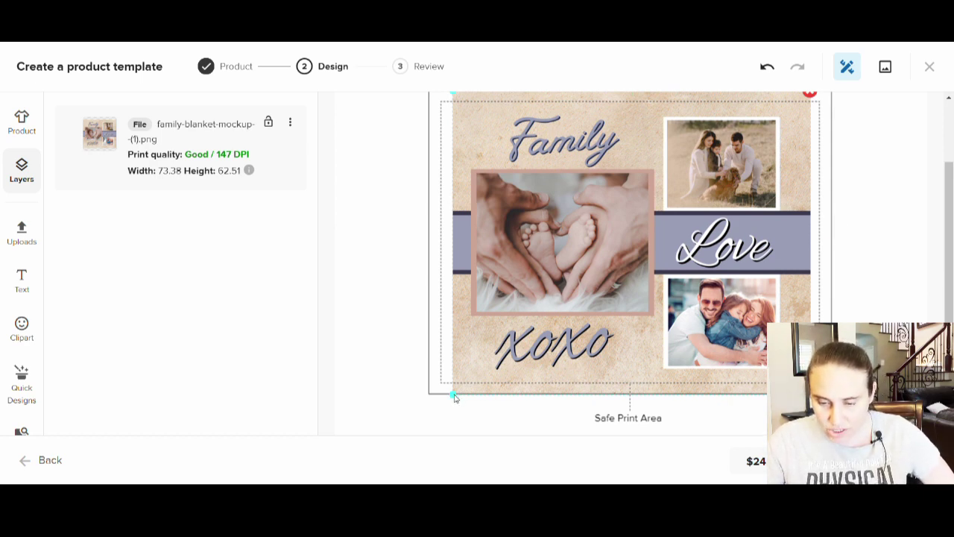
drag(457, 401, 424, 417)
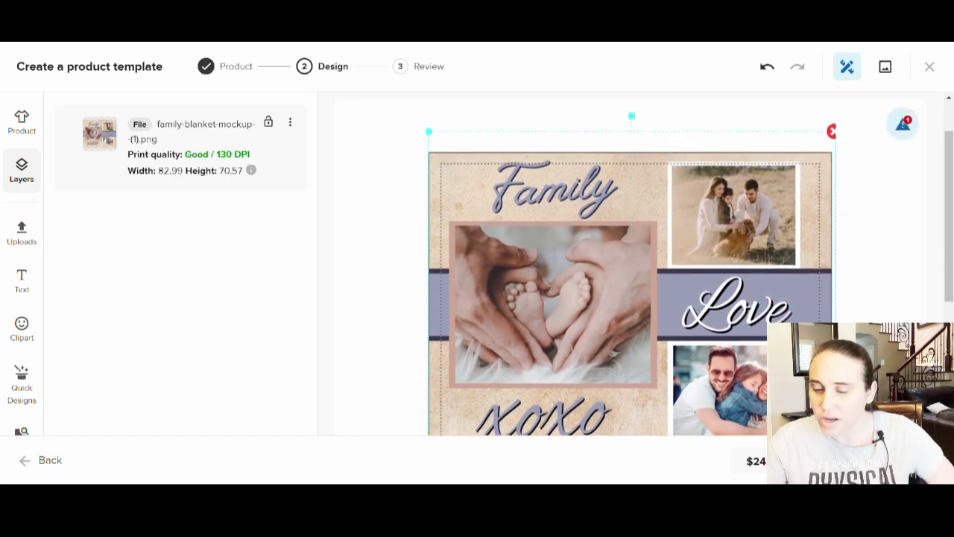
- Examine how the headings and photos on the 60″×80″ blanket sit relative to the safe print area
scroll(630, 264, down, 1)
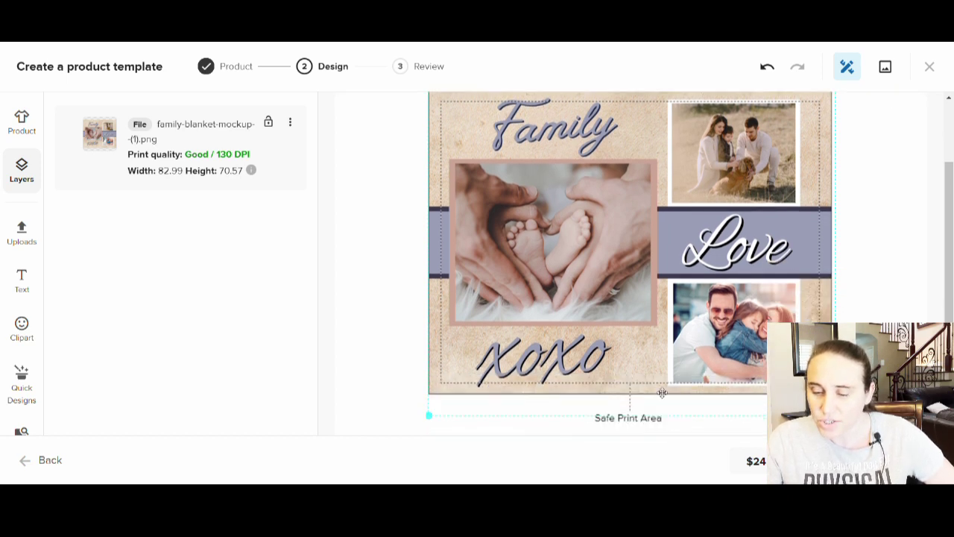
scroll(801, 218, up, 1)
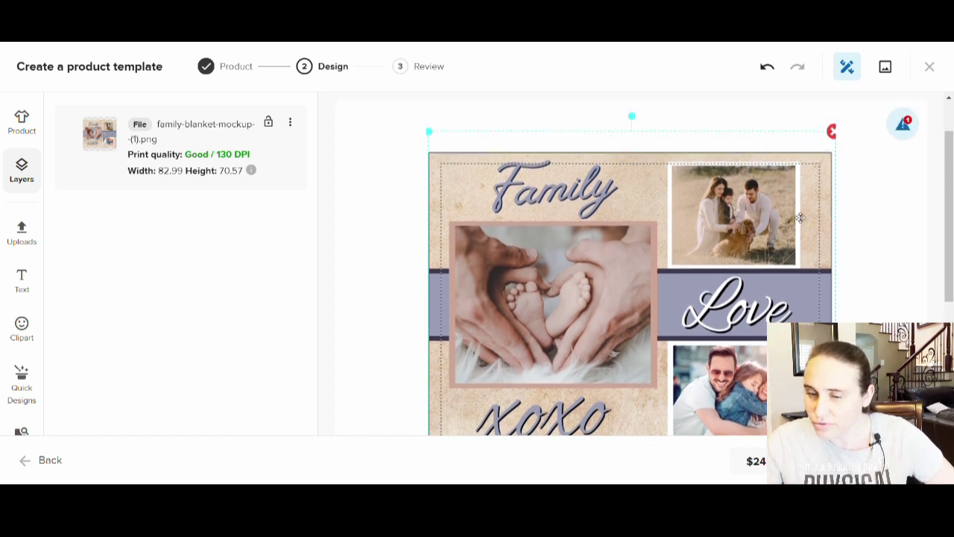
scroll(609, 367, down, 1)
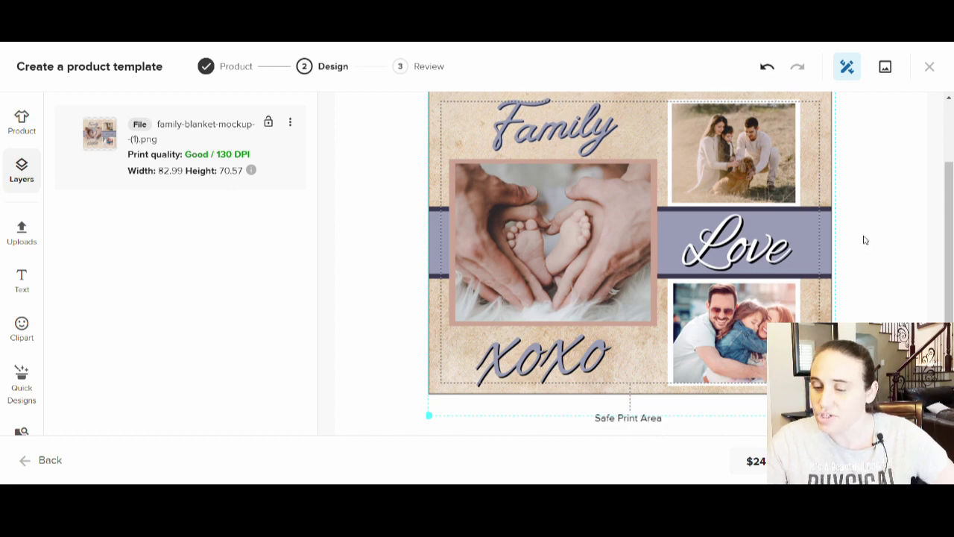
scroll(865, 239, up, 2)
scroll(868, 284, down, 3)
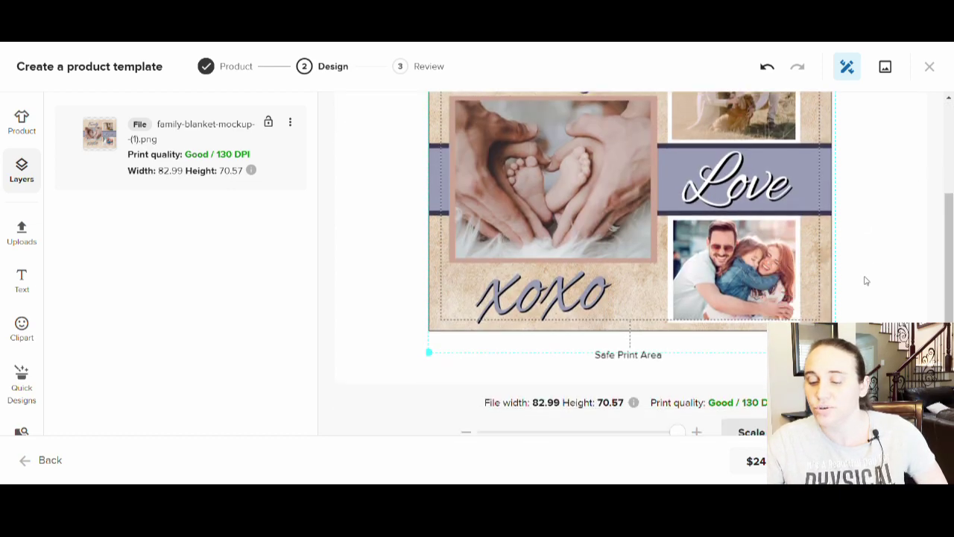
scroll(866, 280, down, 2)
scroll(535, 405, down, 2)
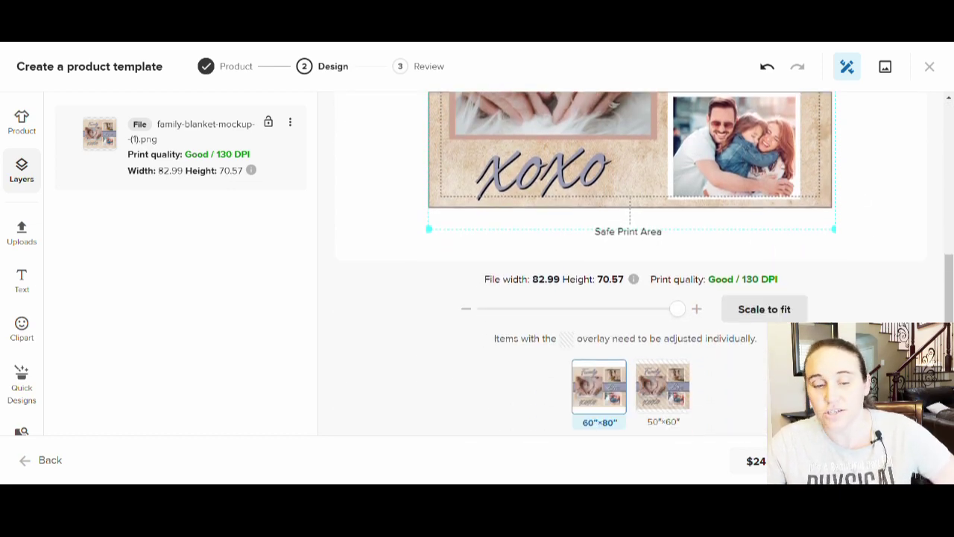
- Proceed to the review, title the product template "Family test Throw Blanket", and save it
click(880, 461)
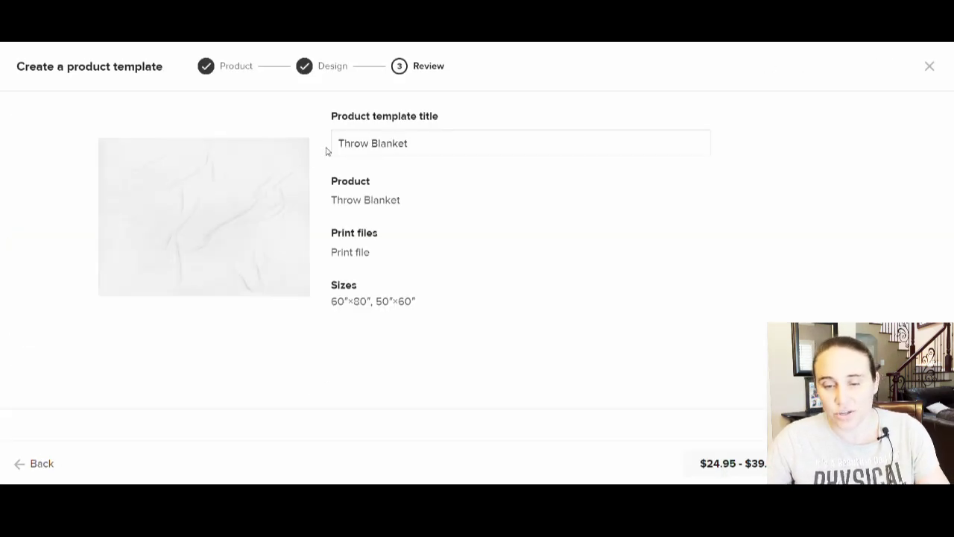
click(329, 147)
text(F)
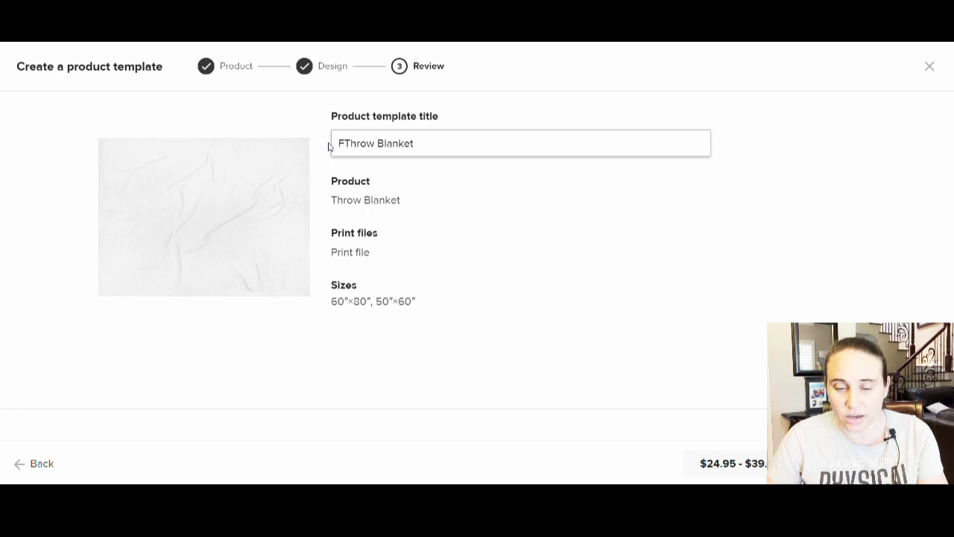
text(amily )
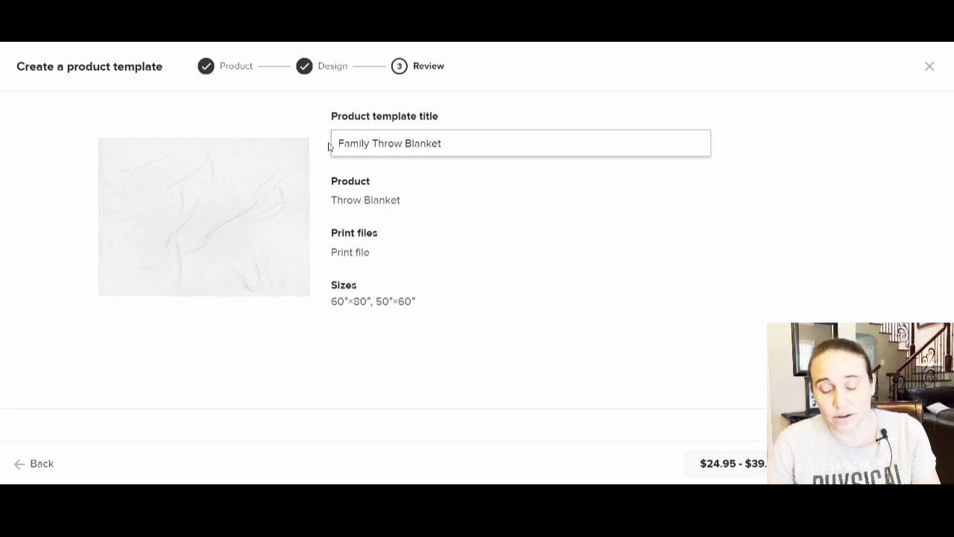
text(test)
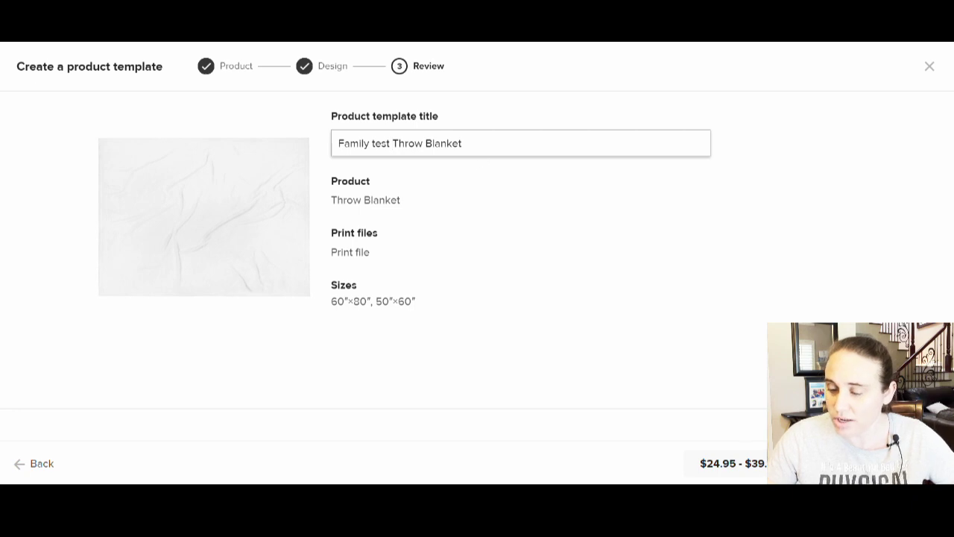
key(Return)
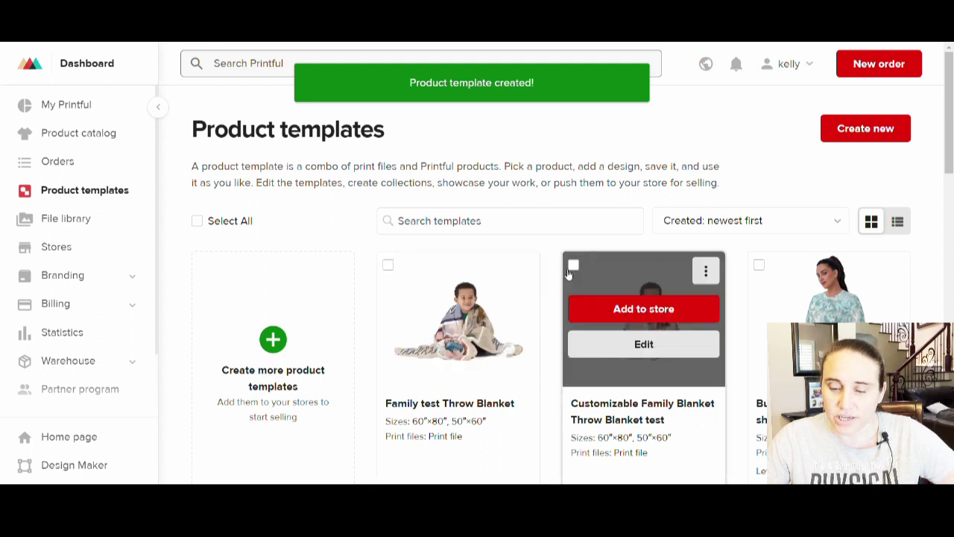
- Start a mockup download for the Family test Throw Blanket template with basic mockups, and look through the available styles
scroll(569, 274, down, 1)
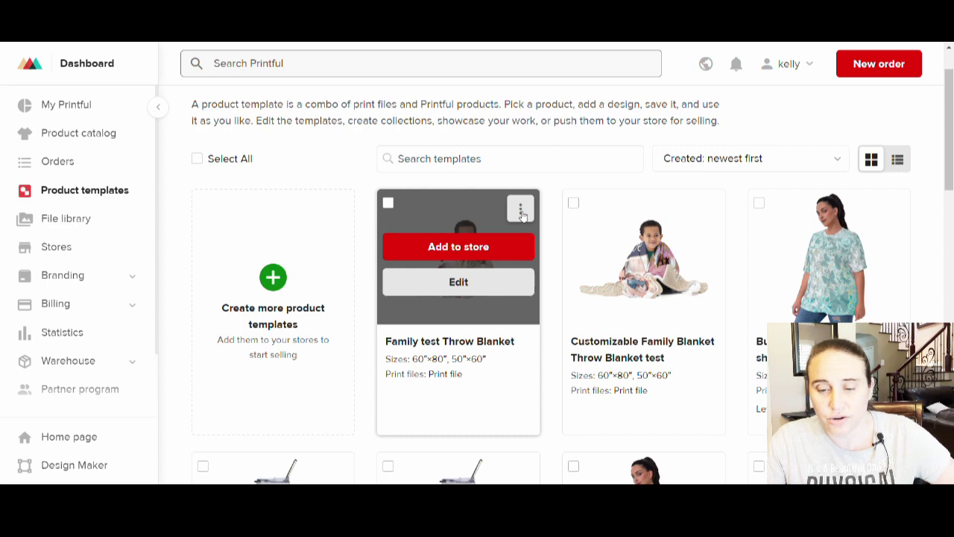
click(521, 211)
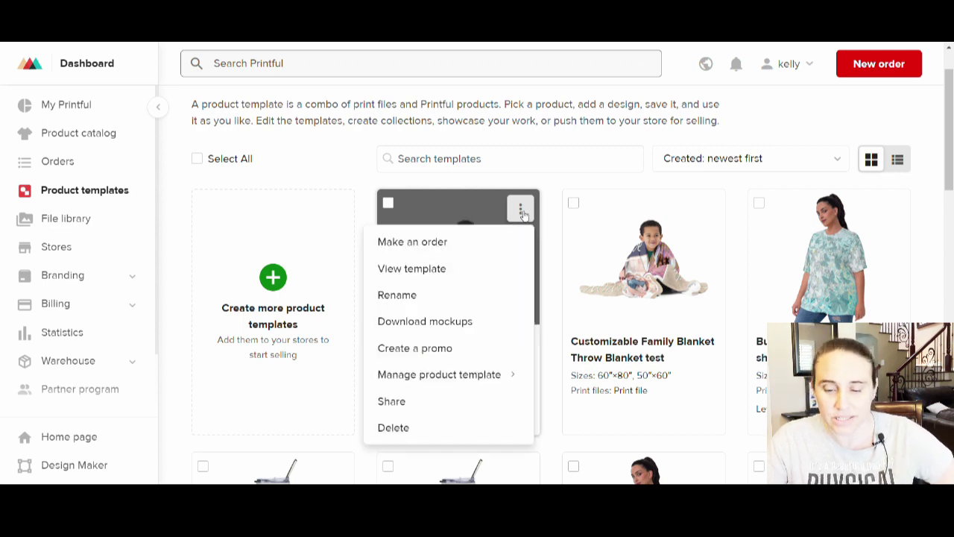
click(400, 321)
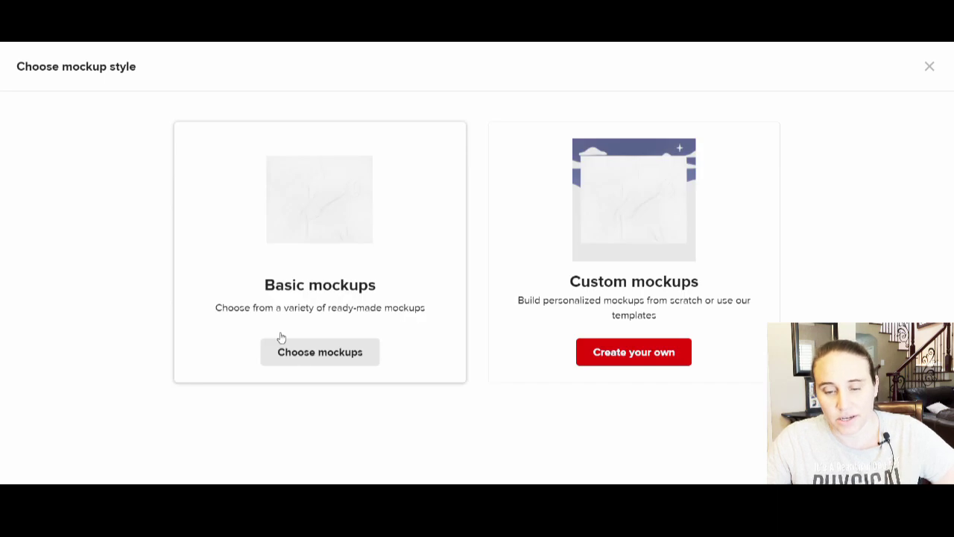
click(337, 359)
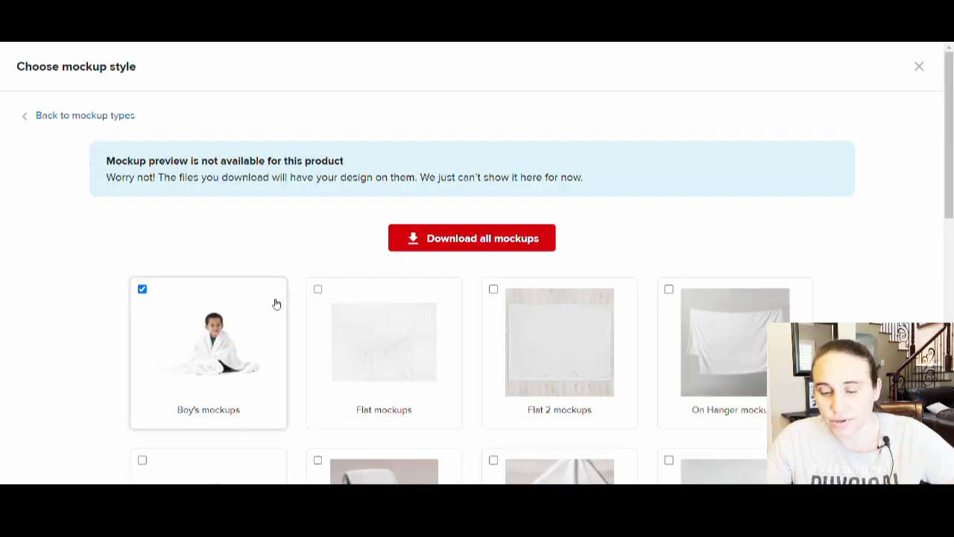
scroll(215, 183, down, 1)
scroll(215, 184, down, 3)
scroll(551, 186, down, 3)
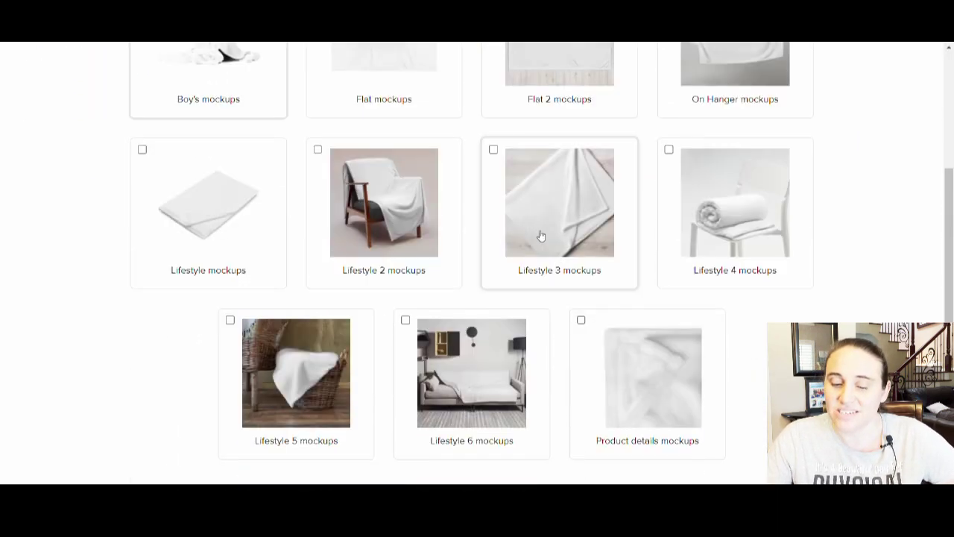
scroll(798, 264, down, 3)
scroll(484, 251, up, 6)
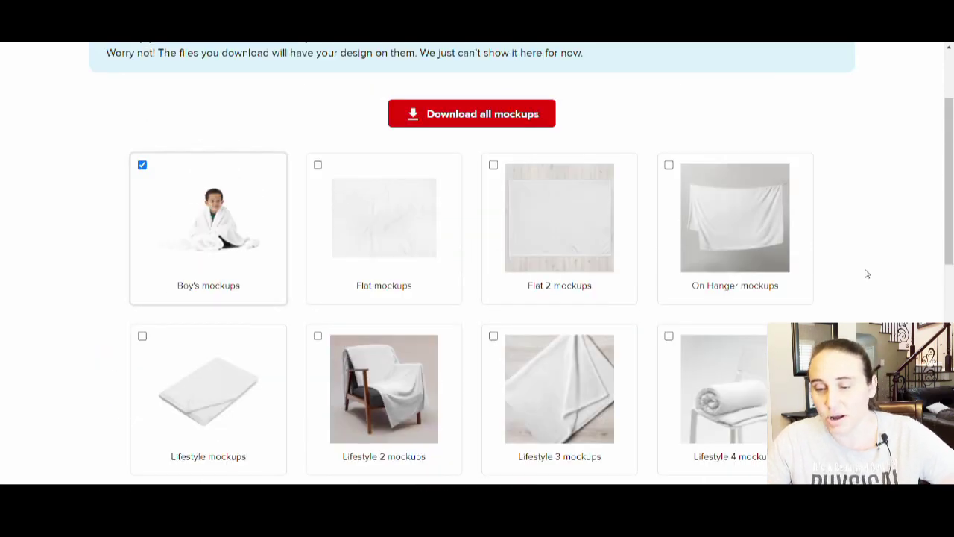
- Deselect the Boy's mockups style and select Flat 2 mockups instead
click(143, 165)
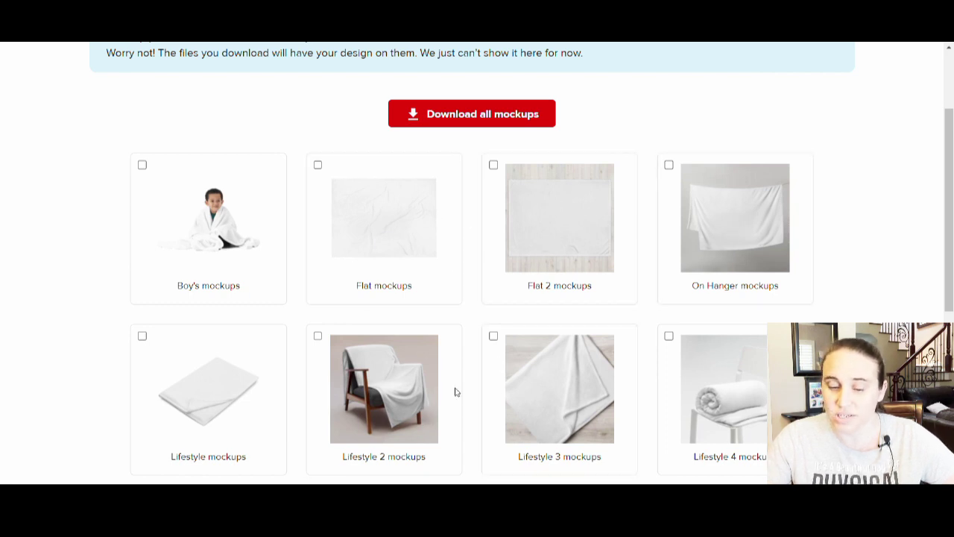
scroll(275, 331, down, 1)
scroll(224, 341, down, 3)
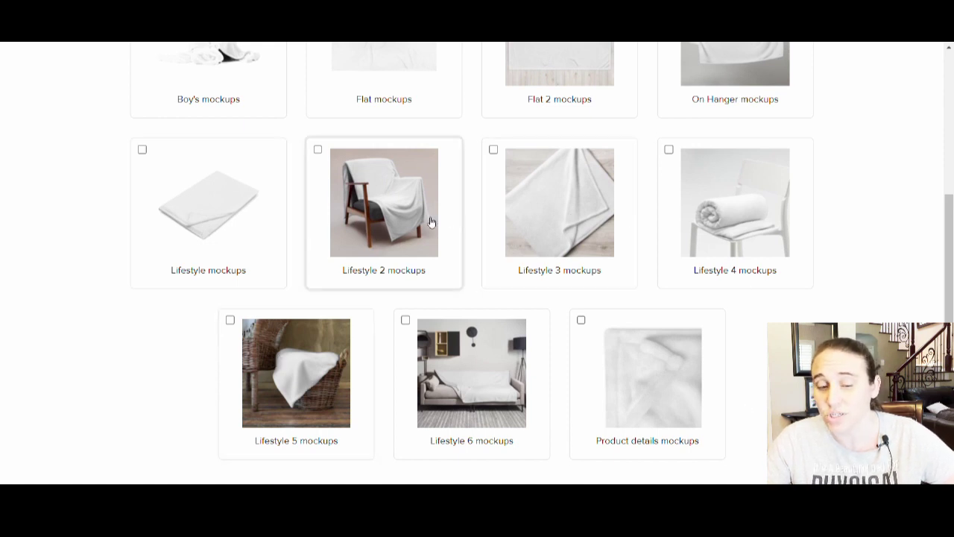
scroll(384, 308, up, 2)
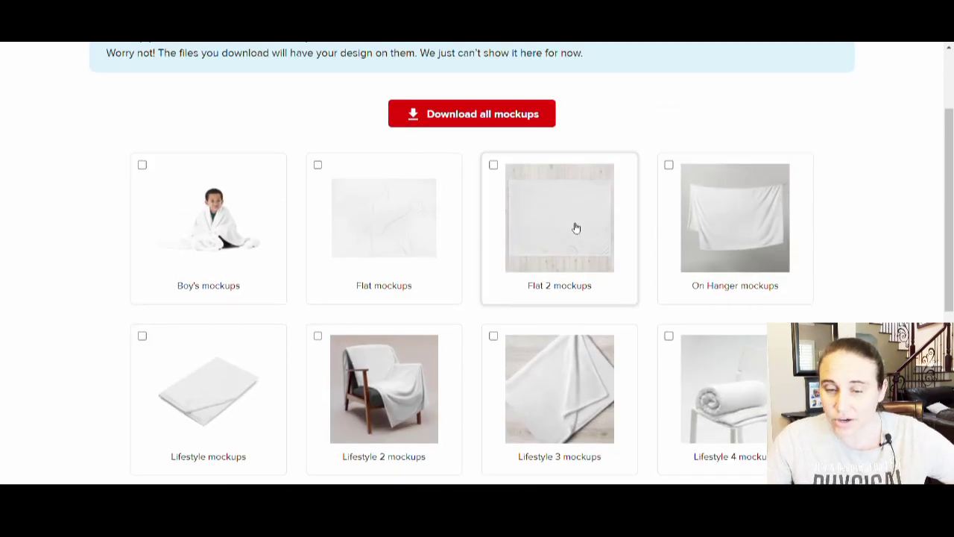
click(518, 179)
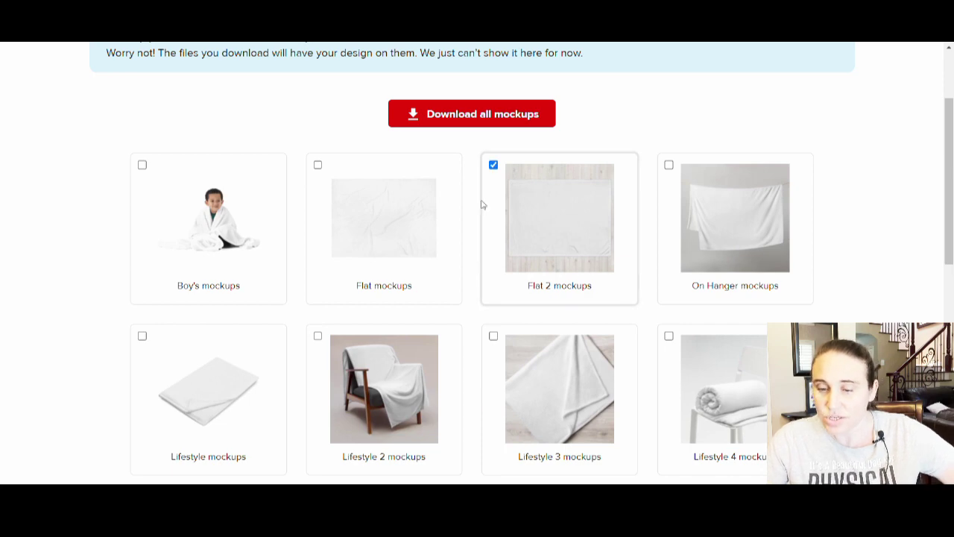
- Exclude the 60″×80″ size, then generate and download the 50″×60″ front mockup in PNG format
scroll(555, 254, down, 8)
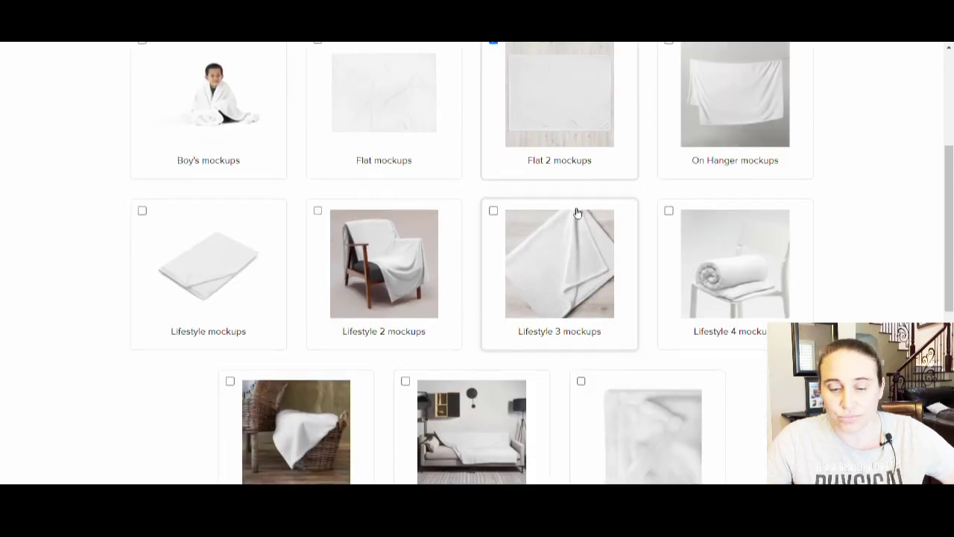
scroll(511, 303, down, 1)
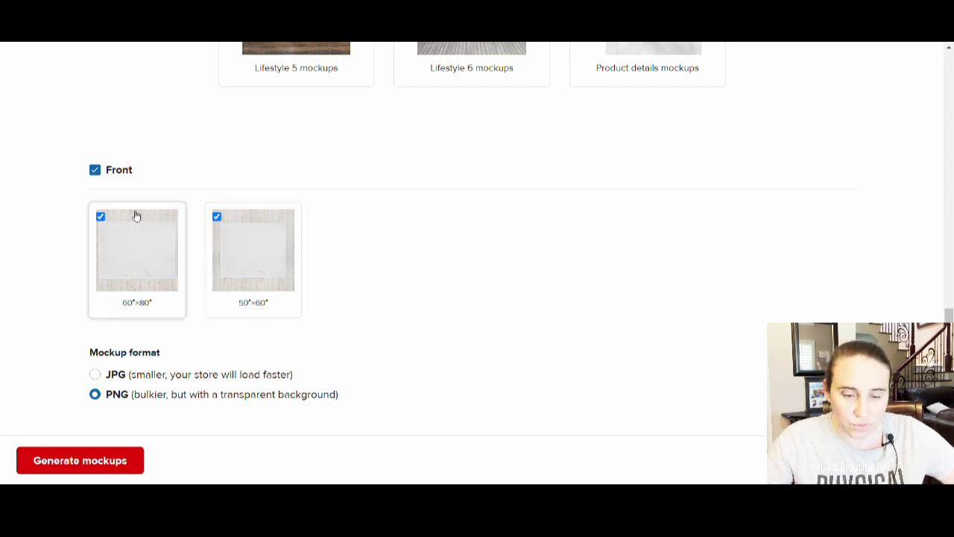
click(103, 218)
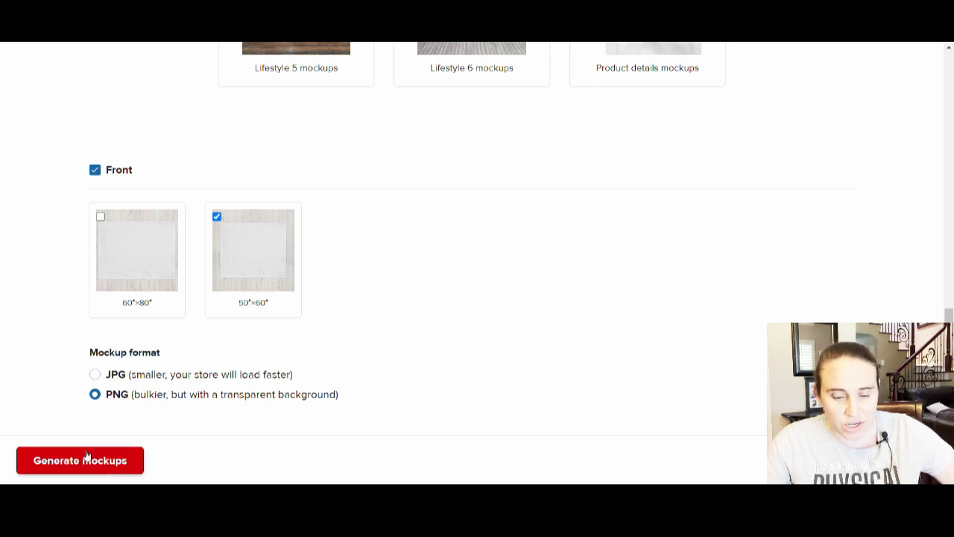
click(73, 470)
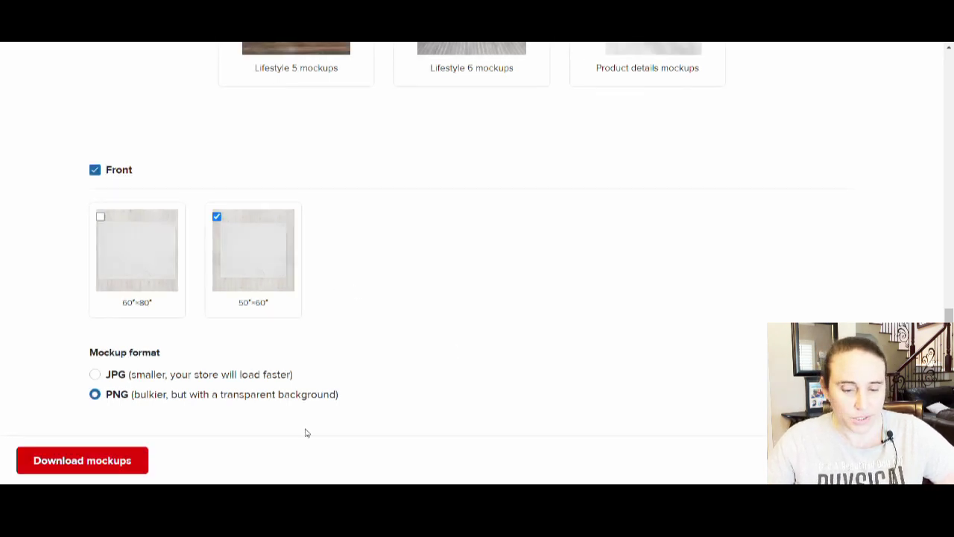
click(66, 464)
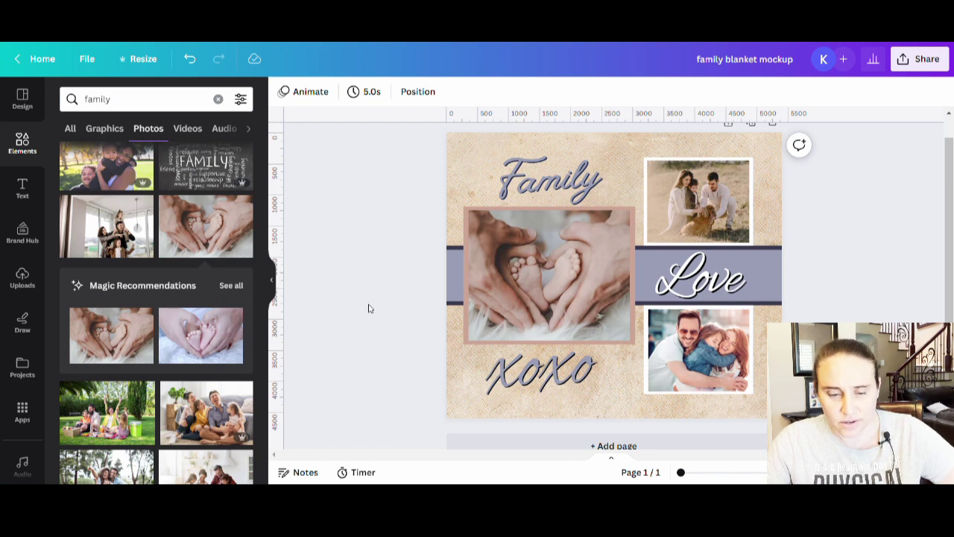
- In Canva, place the uploaded wood-background blanket mockup on a new second page and collapse the uploads list
click(20, 279)
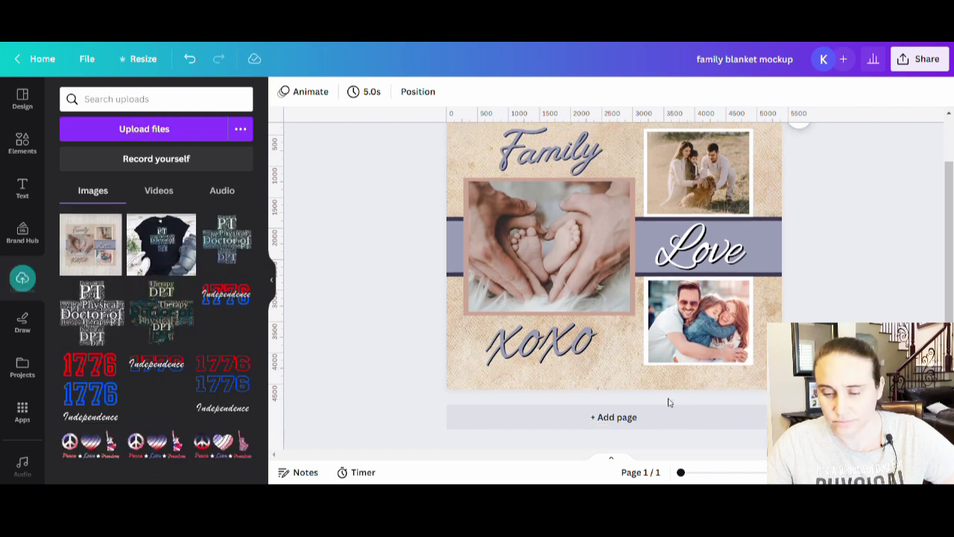
click(618, 419)
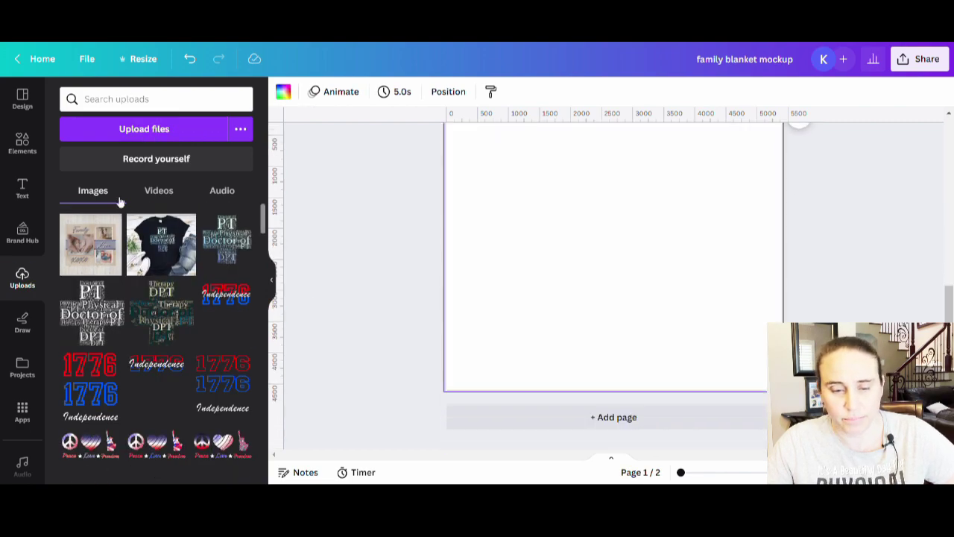
click(77, 233)
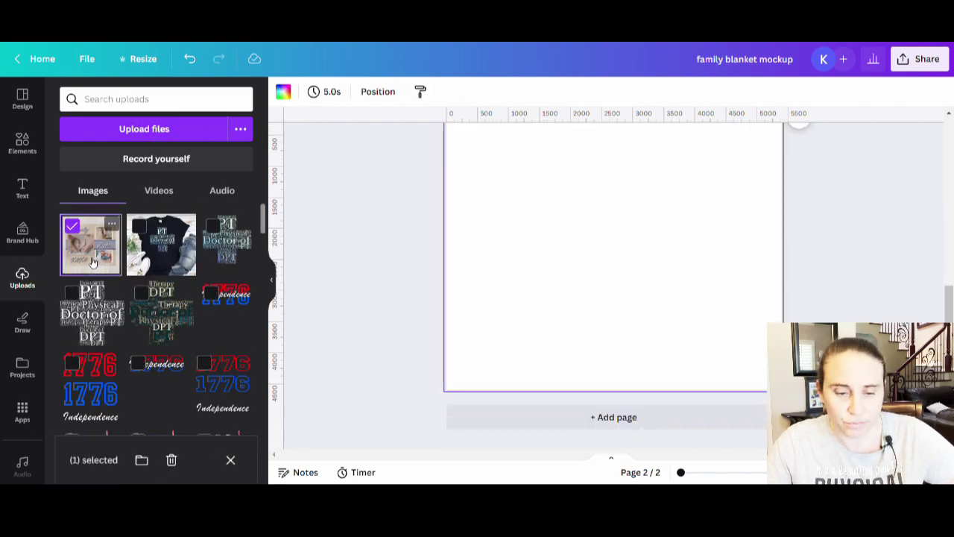
click(72, 225)
click(92, 258)
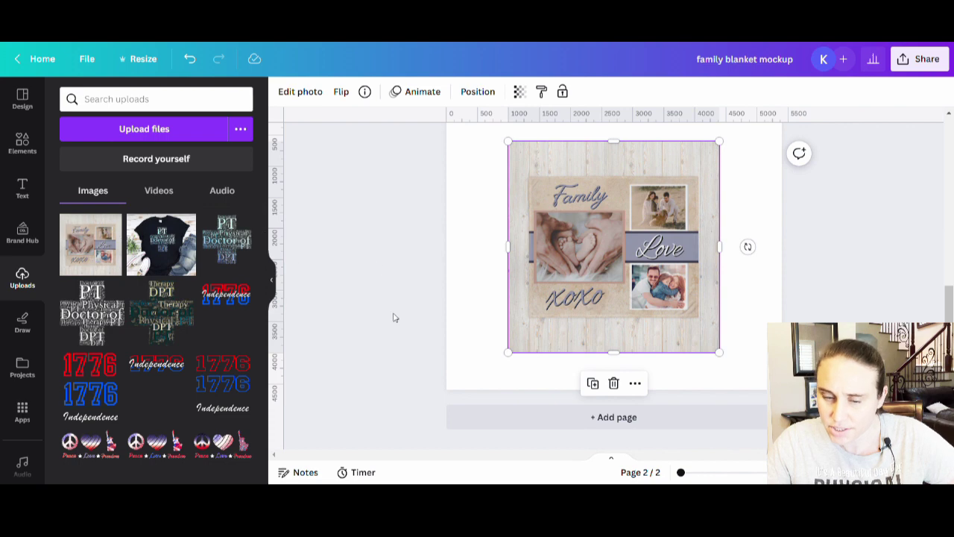
click(481, 296)
click(273, 281)
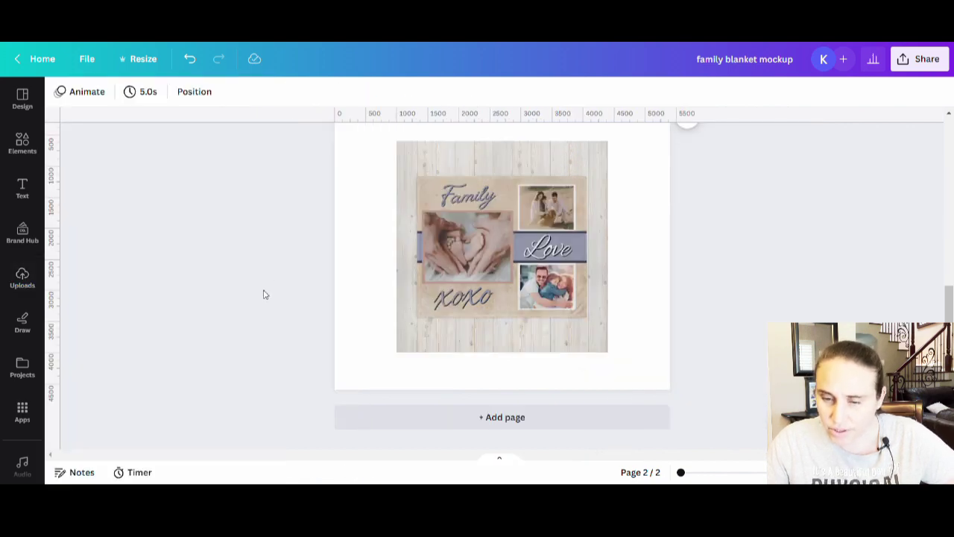
- Align the blanket mockup with the upper-left corner of page 2 and enlarge it to fill the entire page
click(553, 329)
drag(502, 353, 441, 310)
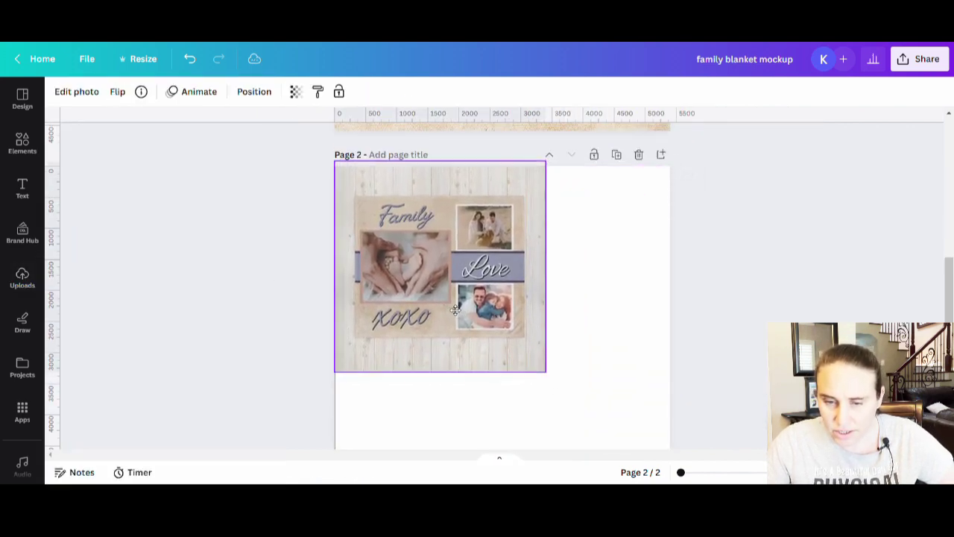
scroll(545, 324, down, 1)
drag(546, 309, 676, 410)
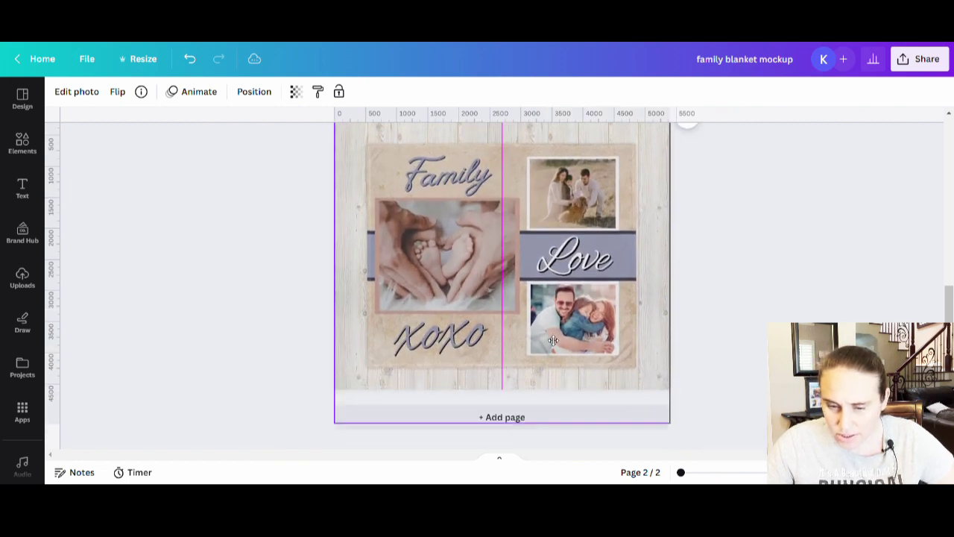
click(748, 332)
- Review the full-page blanket mockup on page 2 and return to the original blanket design on page 1
scroll(757, 332, up, 1)
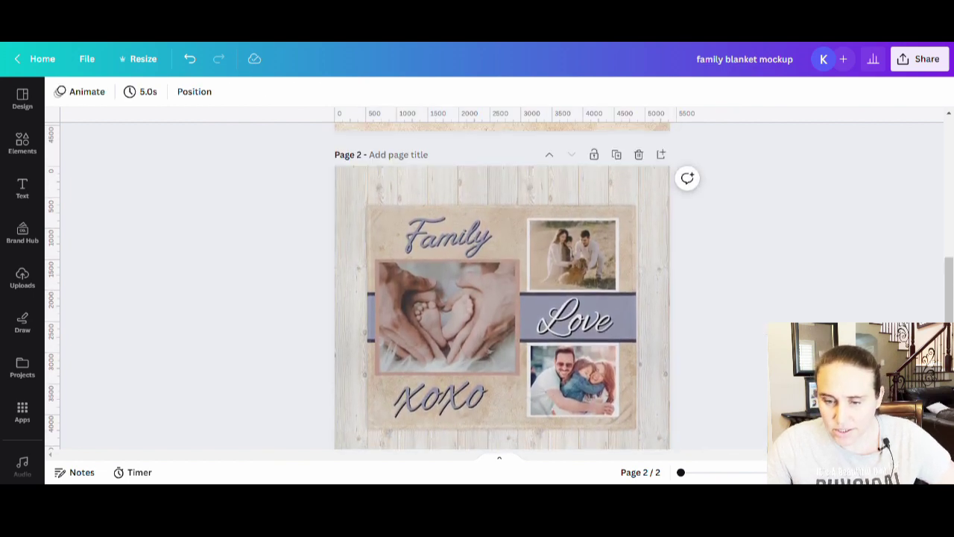
scroll(686, 337, down, 1)
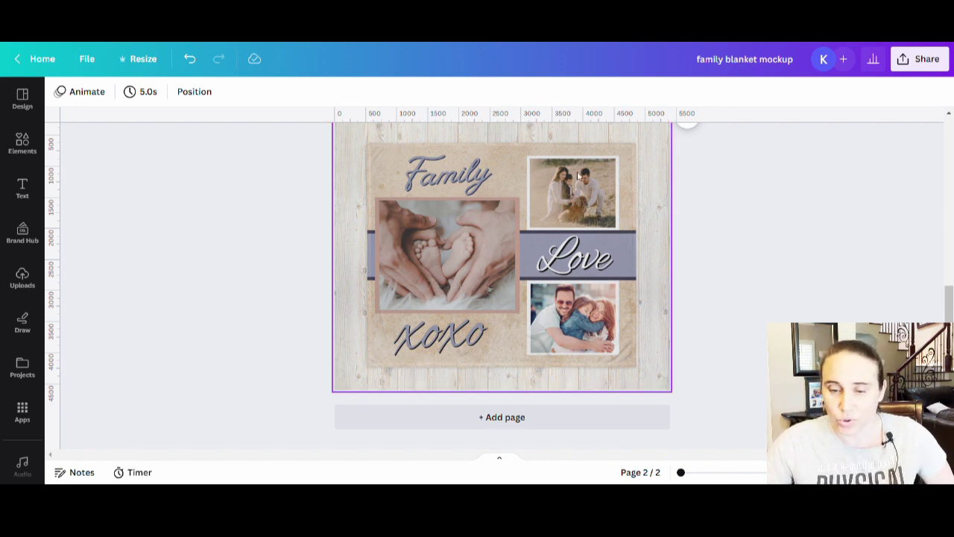
scroll(573, 332, up, 1)
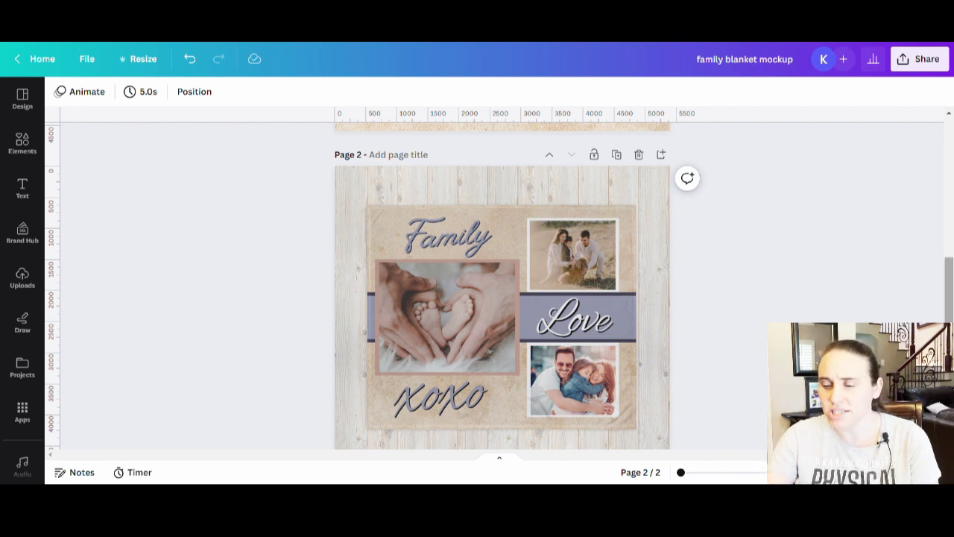
scroll(896, 216, up, 1)
scroll(775, 275, up, 5)
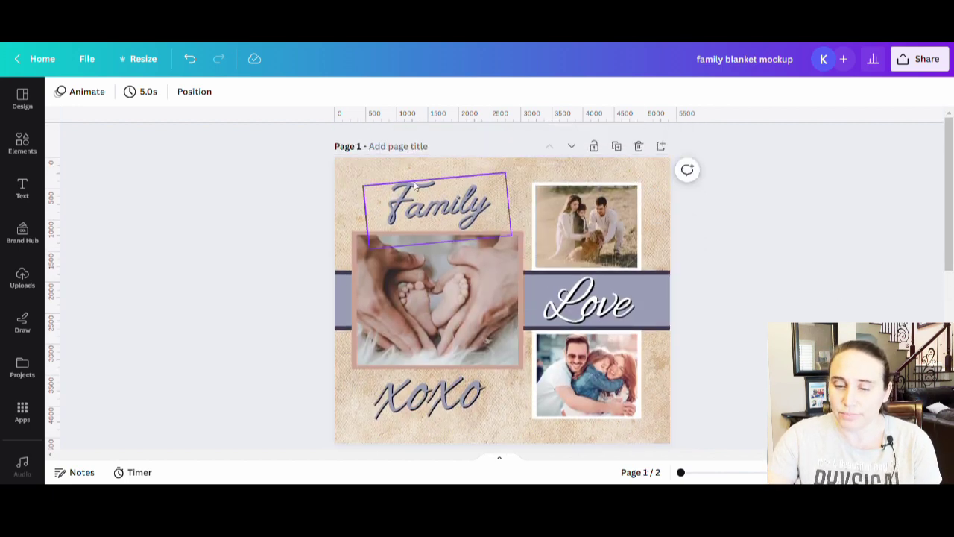